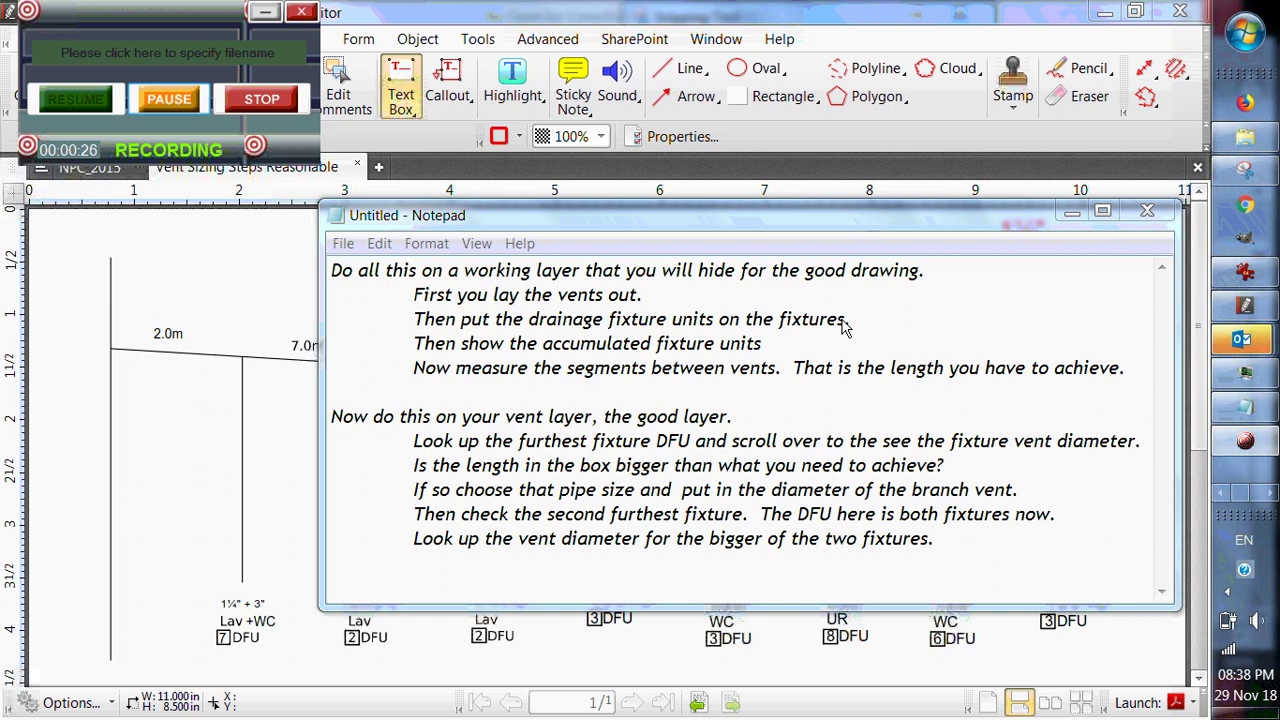
# Add the line "Put the size of the traps on the fixtures." below the drainage fixture units line in the notes.
pyautogui.click(851, 322)
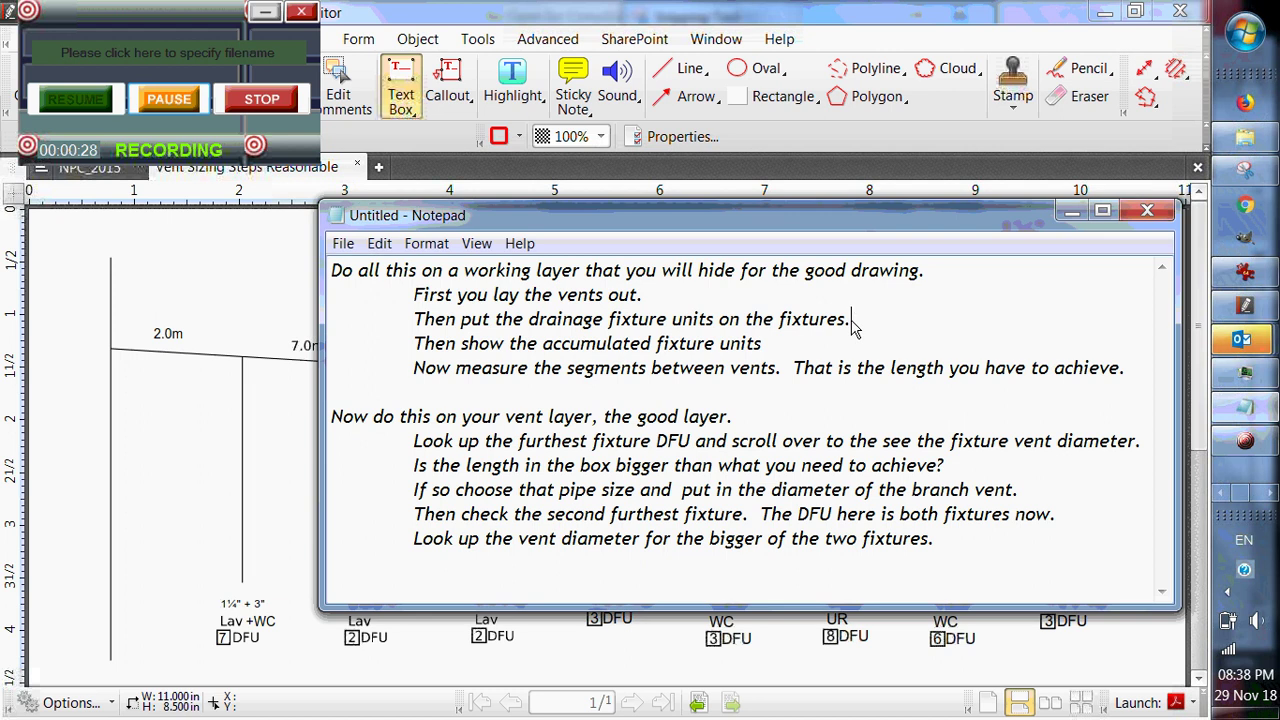
pyautogui.press('Return')
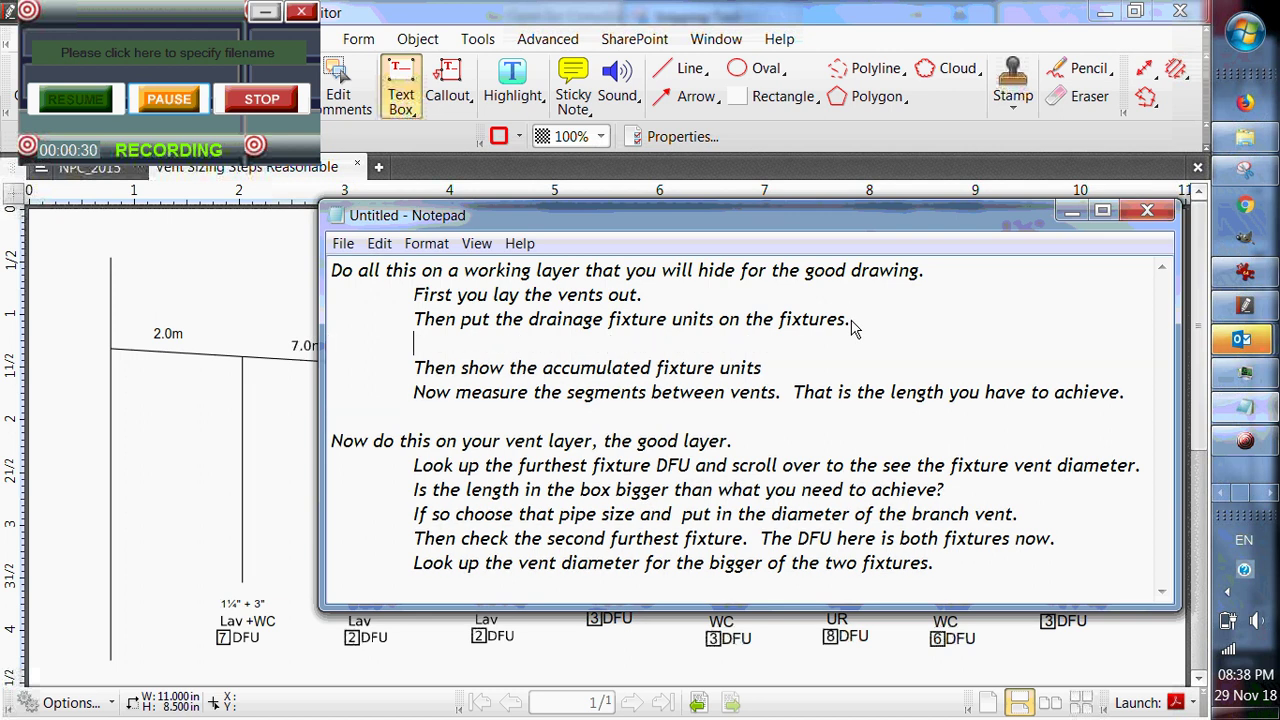
pyautogui.write('Pu')
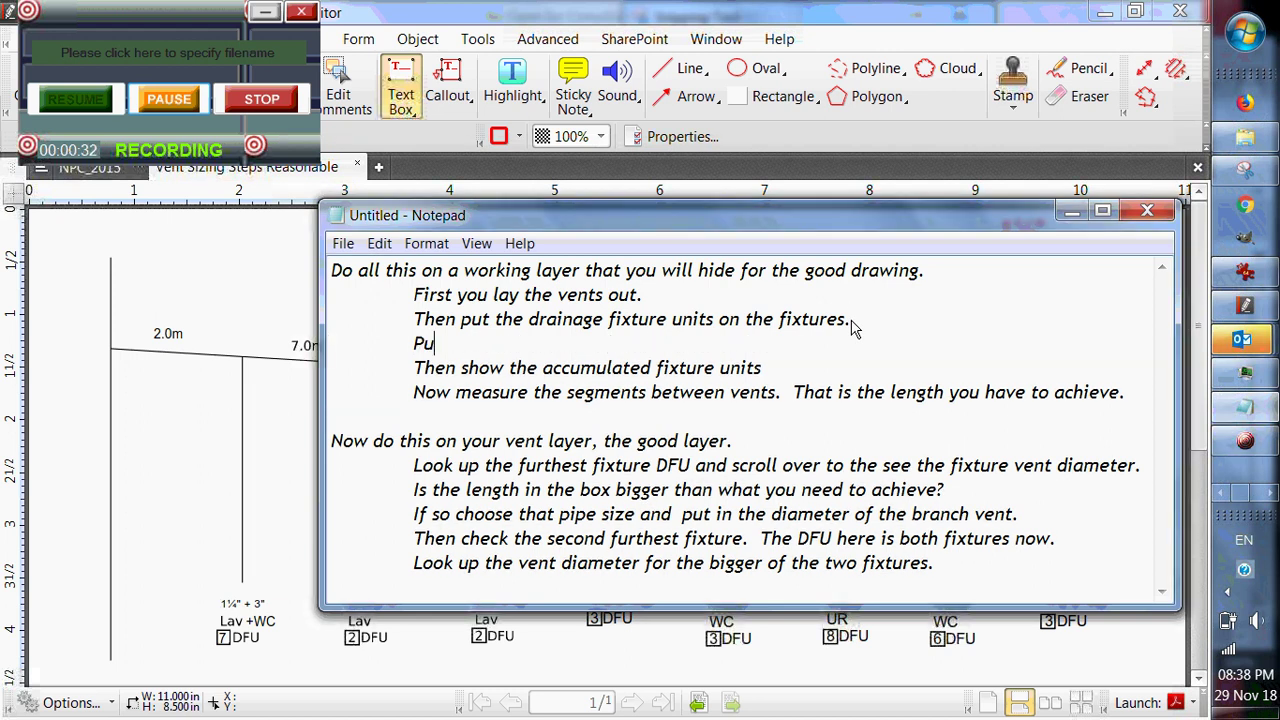
pyautogui.write('t the size of the ')
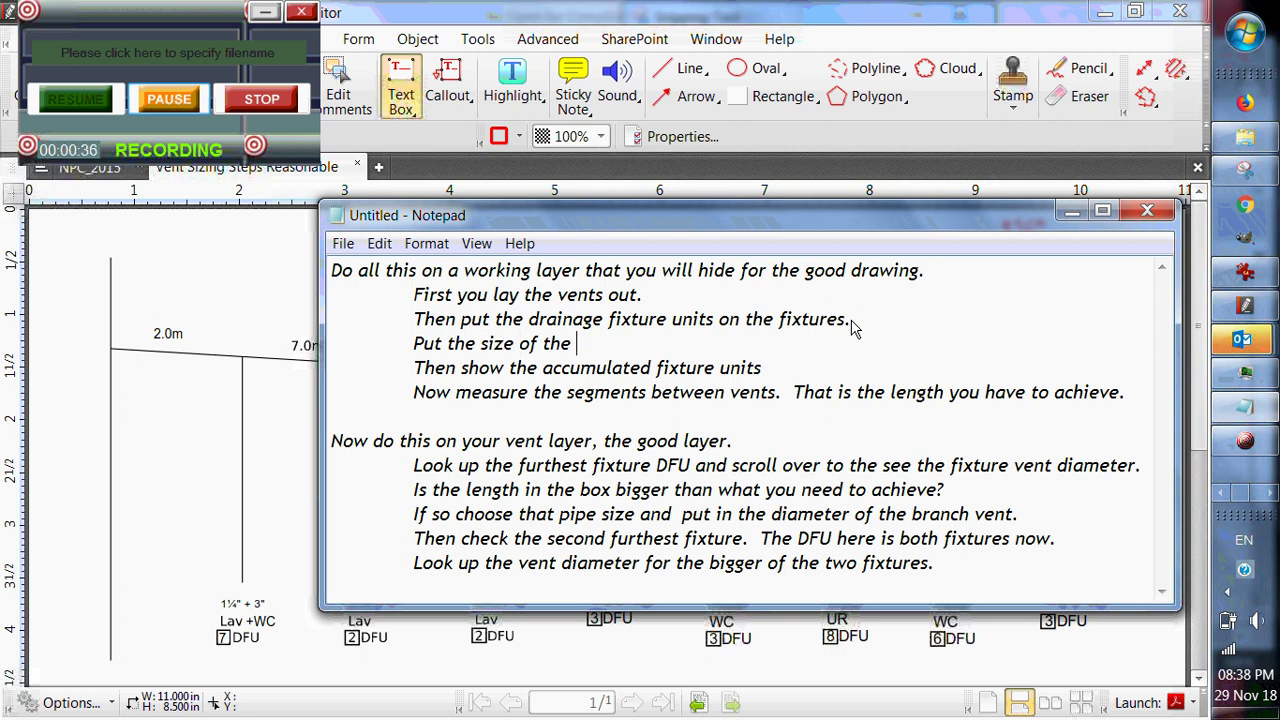
pyautogui.write('traps on the fixtures.')
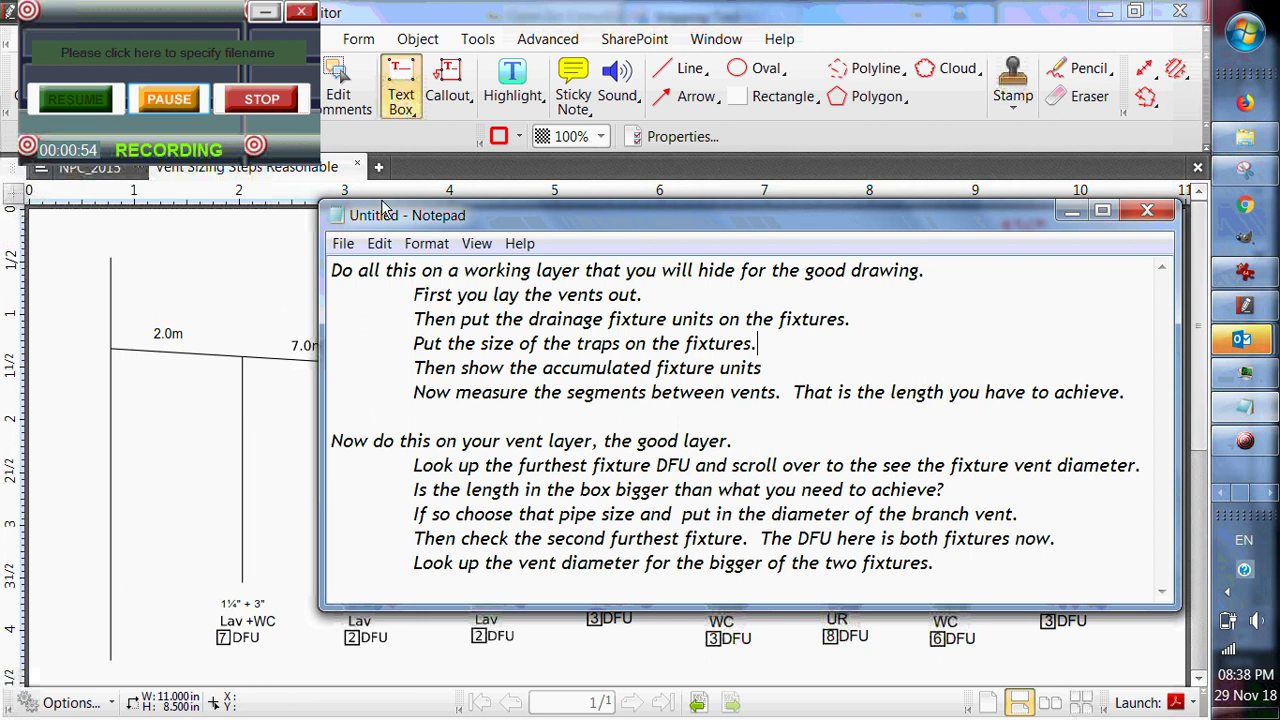
# Switch to the Vent Sizing drawing in PDF-XChange Editor and set the WC label between the 3" FD and UR to 6 DFU.
pyautogui.click(172, 234)
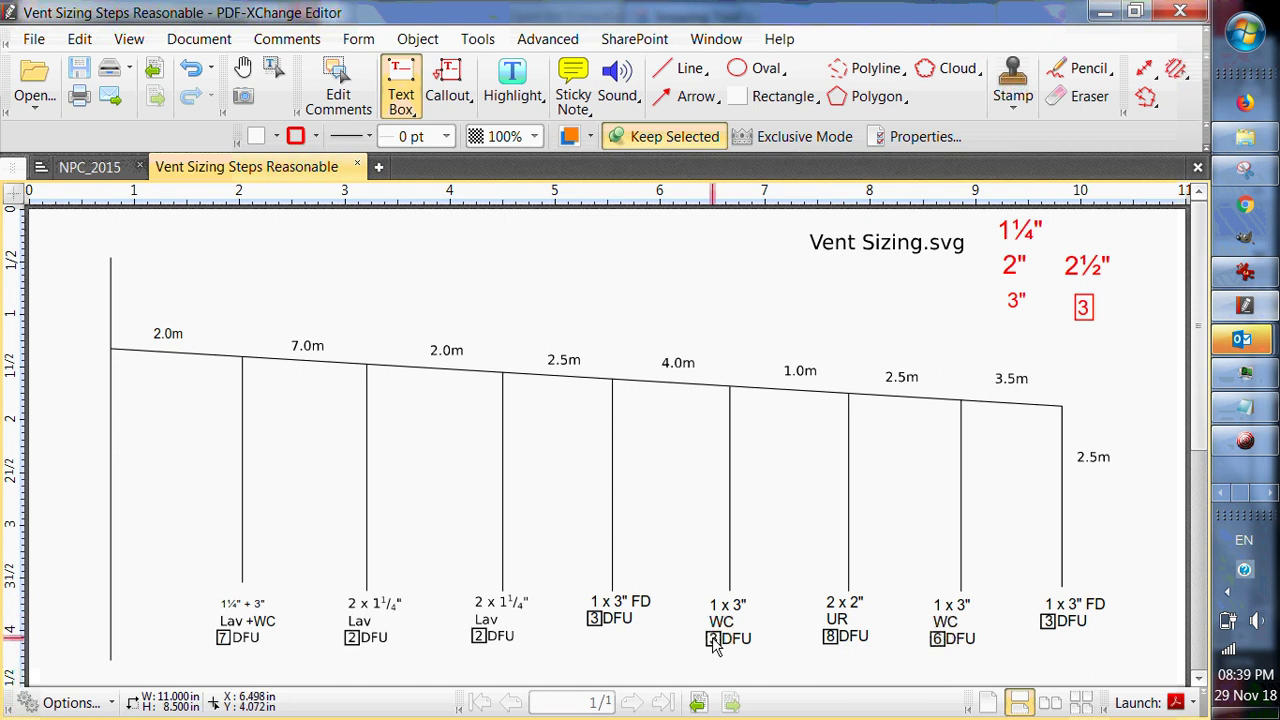
pyautogui.click(715, 646)
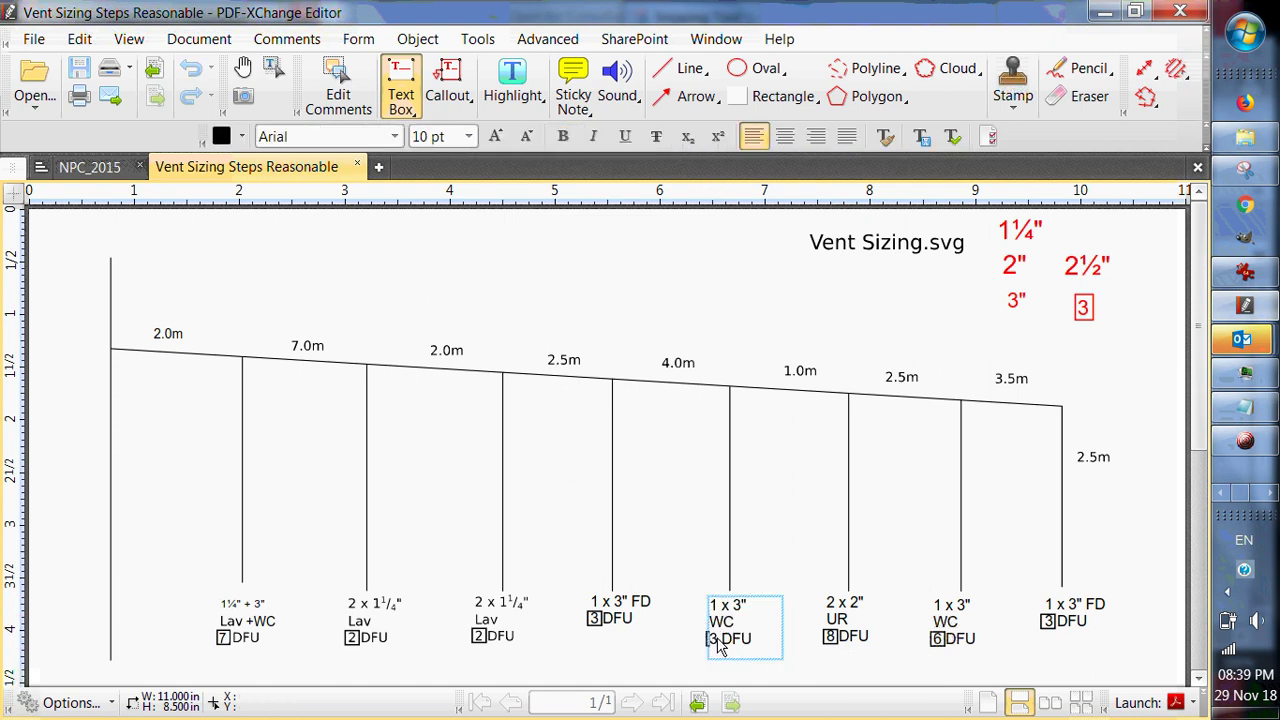
pyautogui.doubleClick(713, 640)
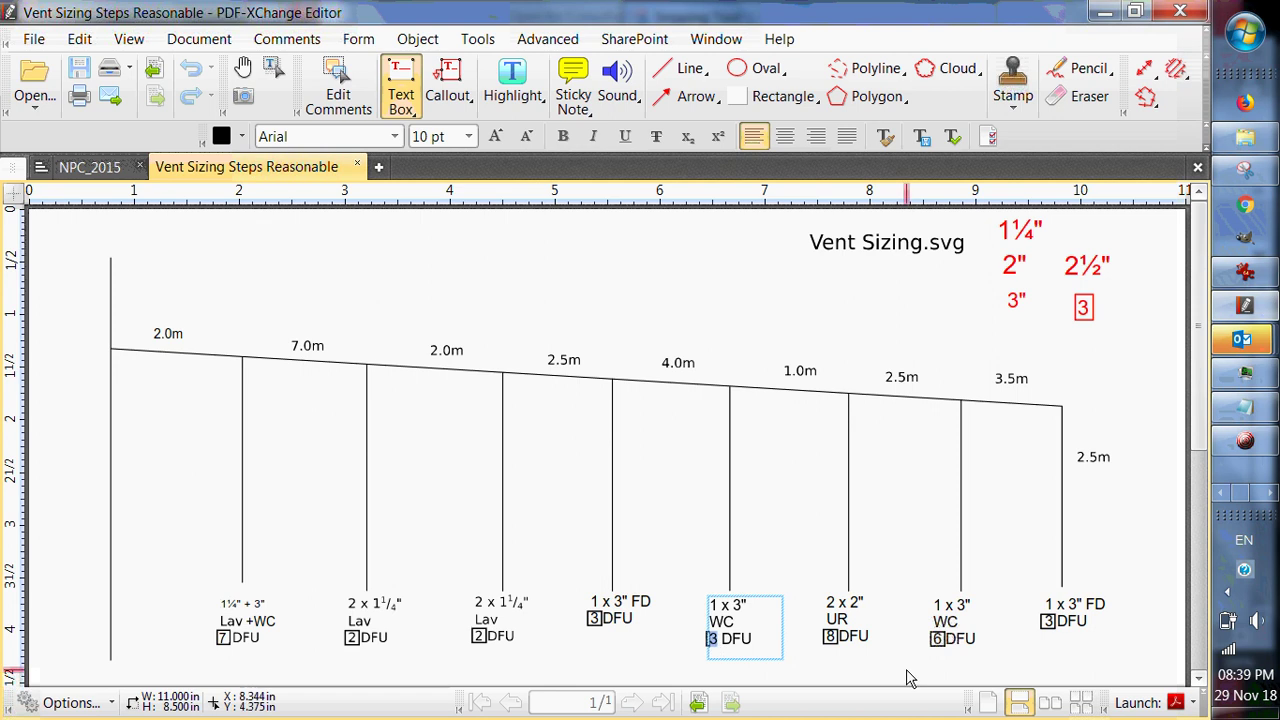
pyautogui.write('6')
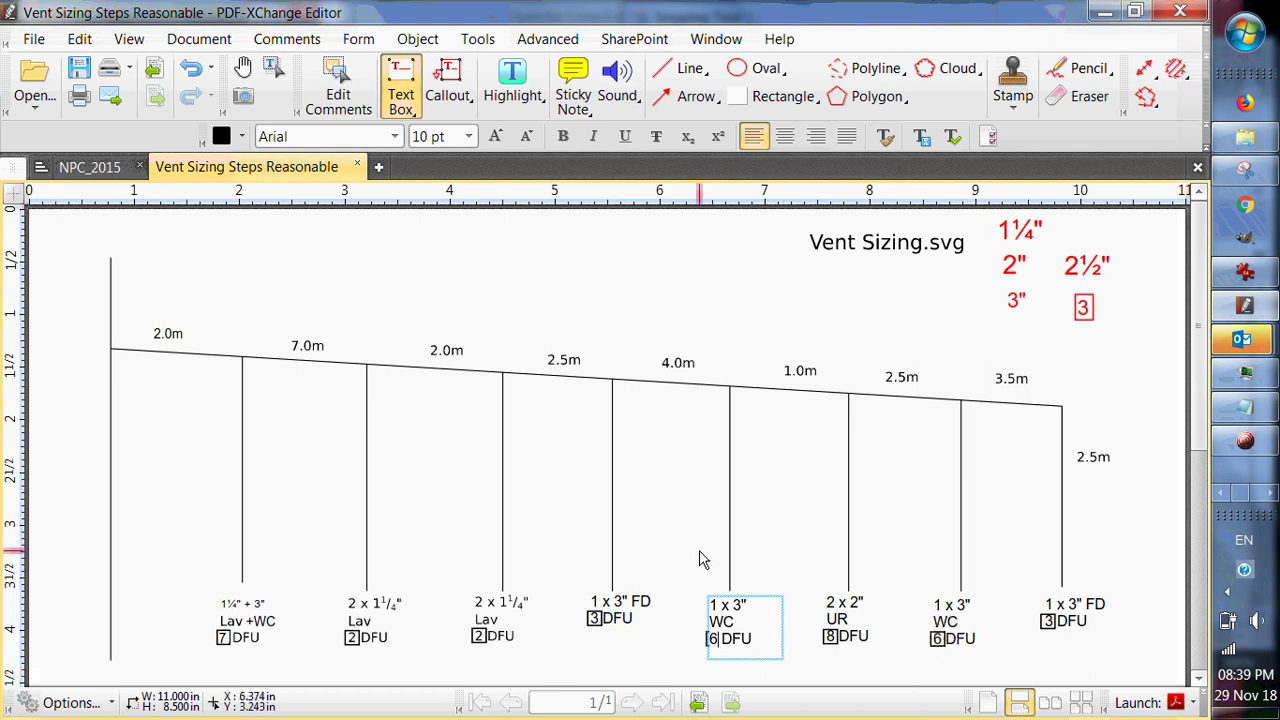
pyautogui.press('Escape')
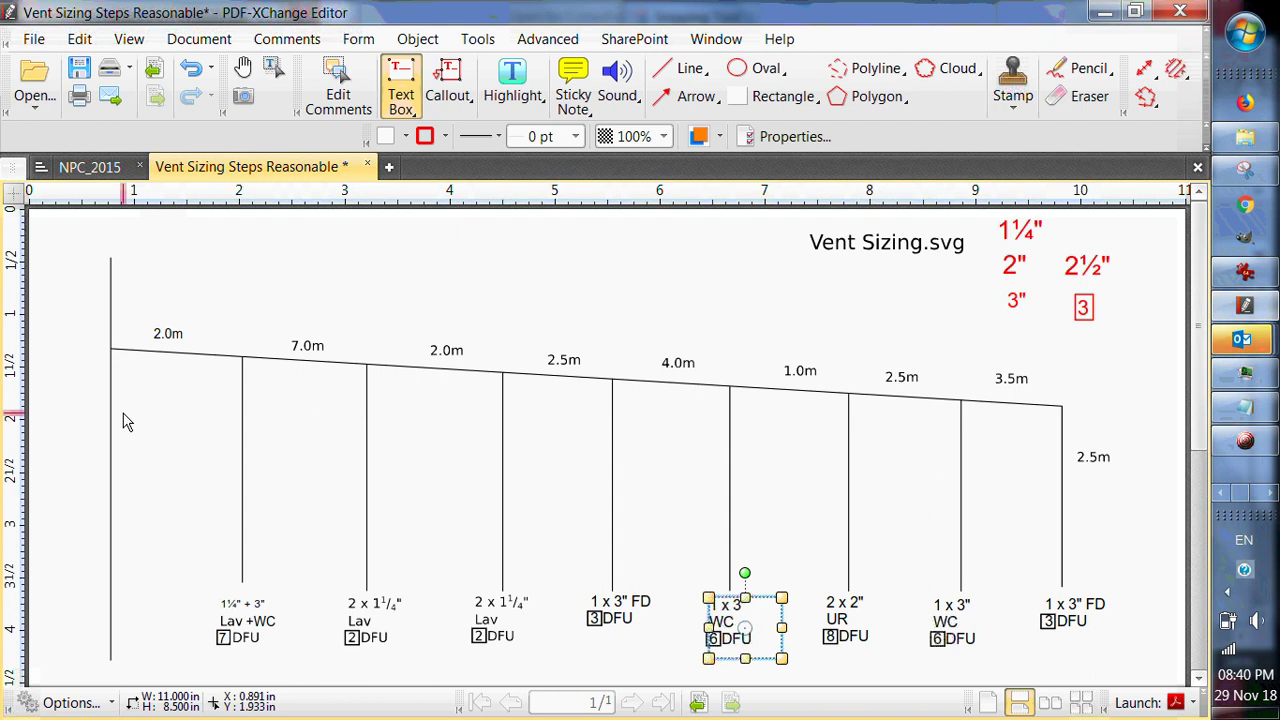
# Move the list of segment lengths from beside the sizing table up to beneath the 2.0m segment next to the main stack.
pyautogui.scroll(-5, 127, 421)
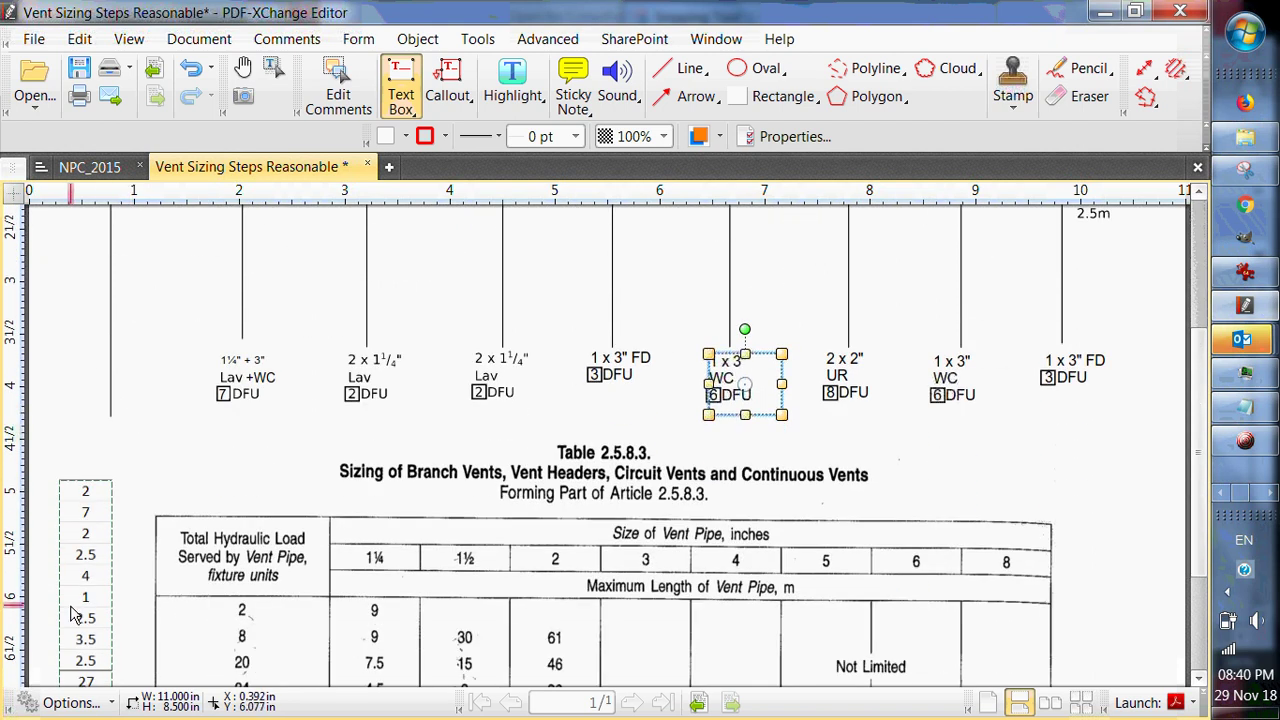
pyautogui.moveTo(88, 603); pyautogui.dragTo(155, 340)
pyautogui.scroll(3, 459, 367)
pyautogui.moveTo(158, 486); pyautogui.dragTo(160, 404)
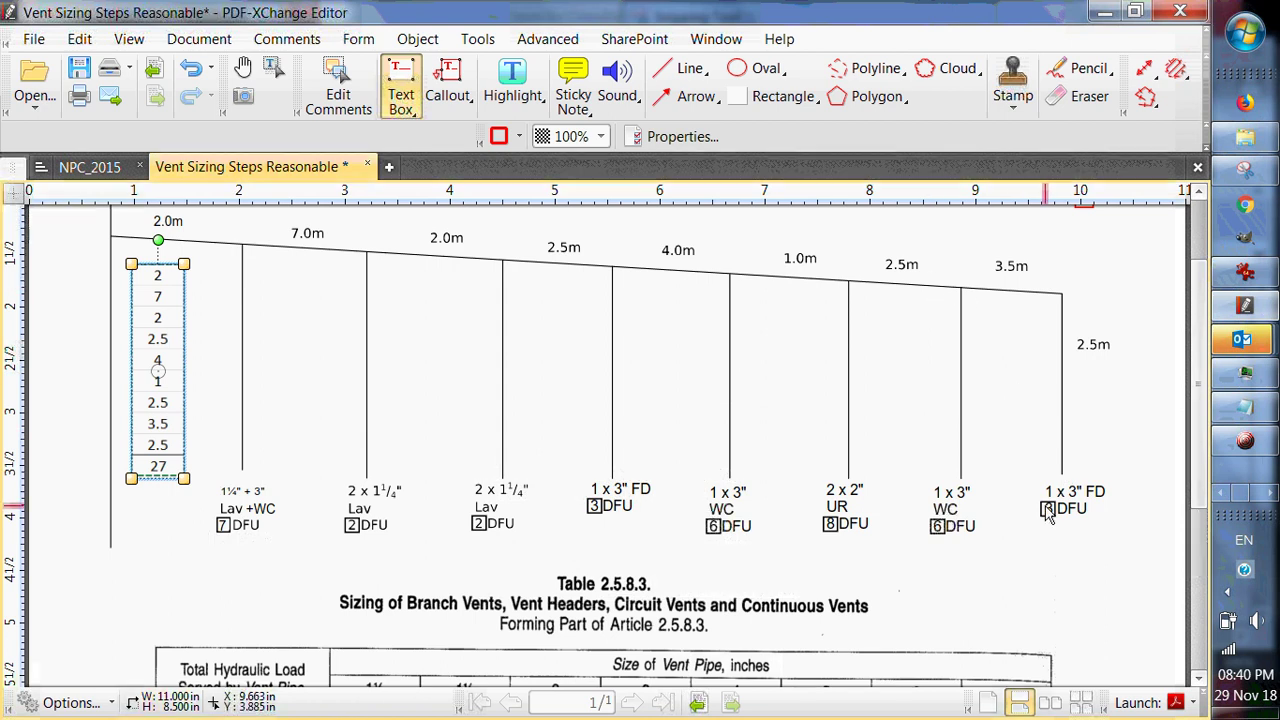
# Place a copy of the red boxed 3 beneath the 3.5m vent segment.
pyautogui.scroll(2, 1103, 457)
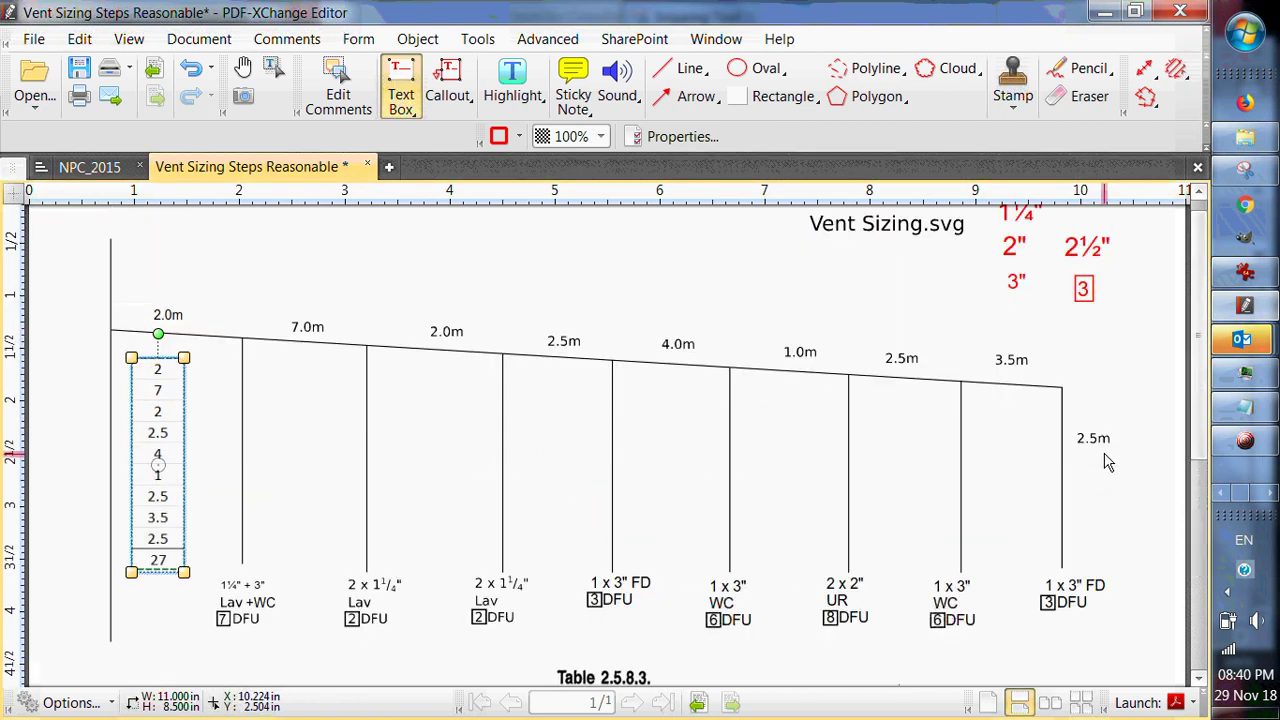
pyautogui.click(1084, 290)
pyautogui.moveTo(1084, 290); pyautogui.dragTo(1024, 412)
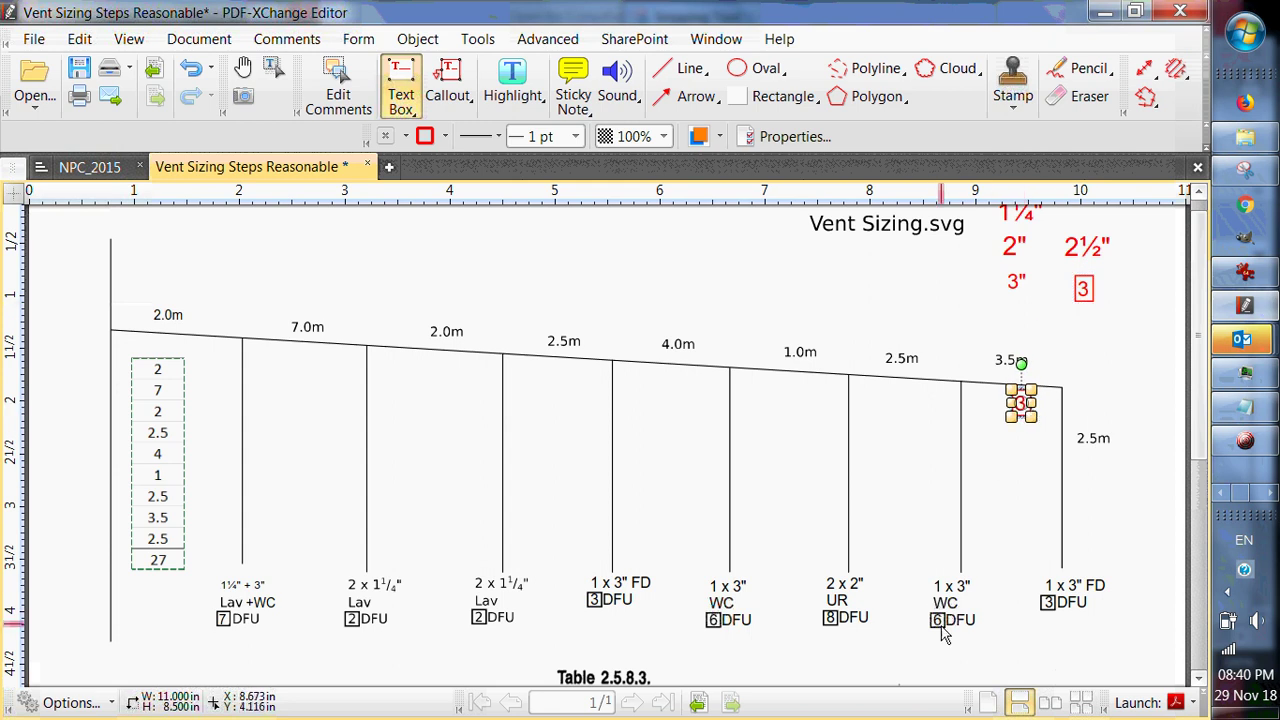
# Copy the boxed fixture-unit label beneath the 2.5m segment between the UR and WC vents and set it to 9.
pyautogui.moveTo(1021, 404); pyautogui.dragTo(902, 398)
pyautogui.doubleClick(902, 398)
pyautogui.doubleClick(901, 399)
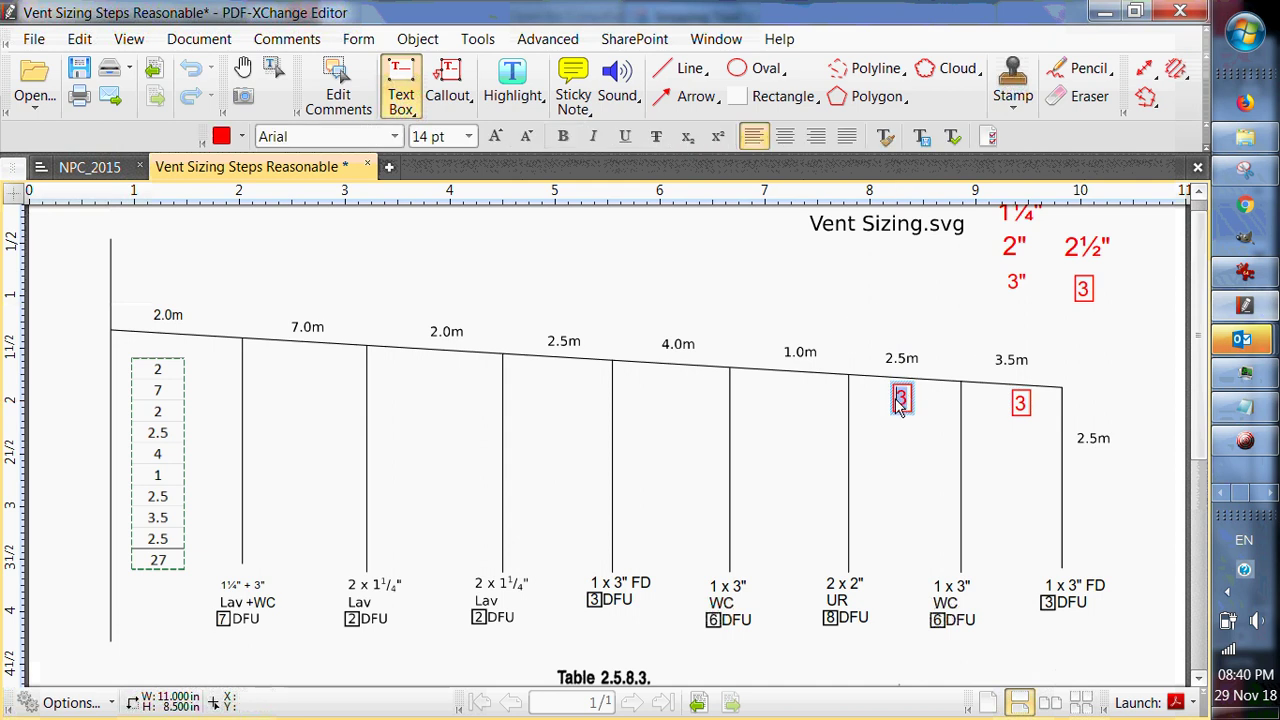
pyautogui.write('9')
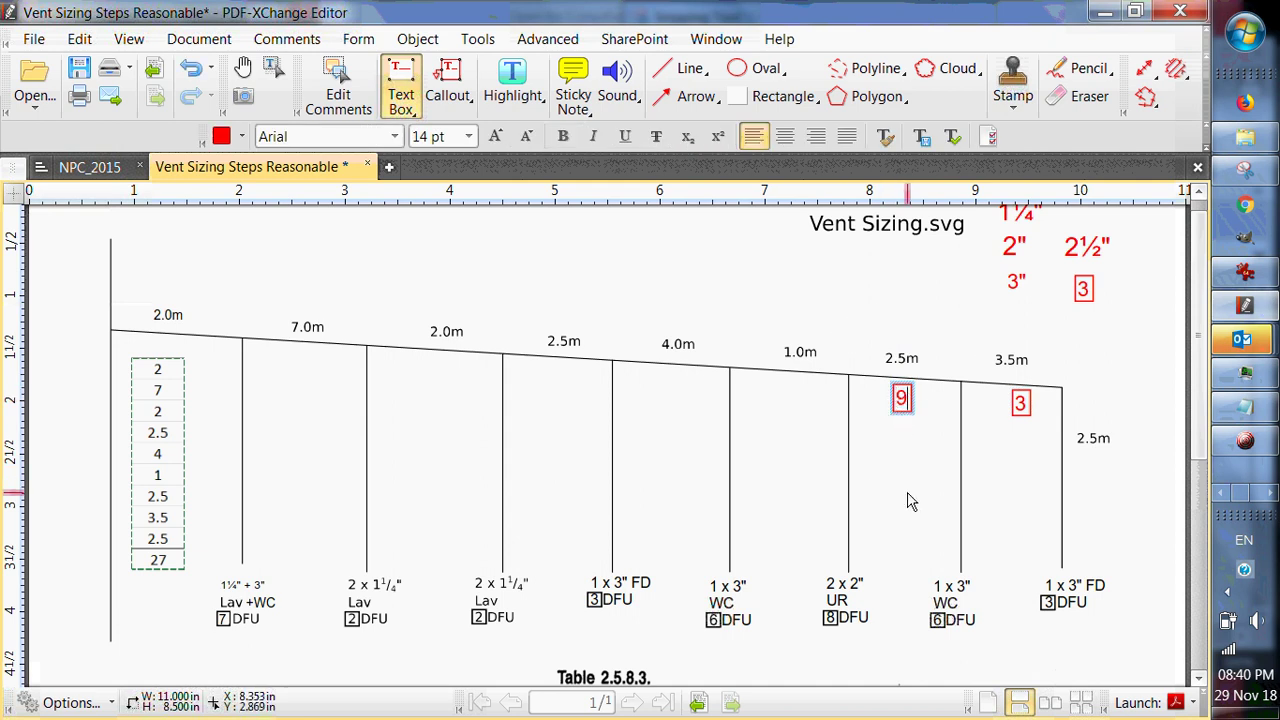
pyautogui.press('Escape')
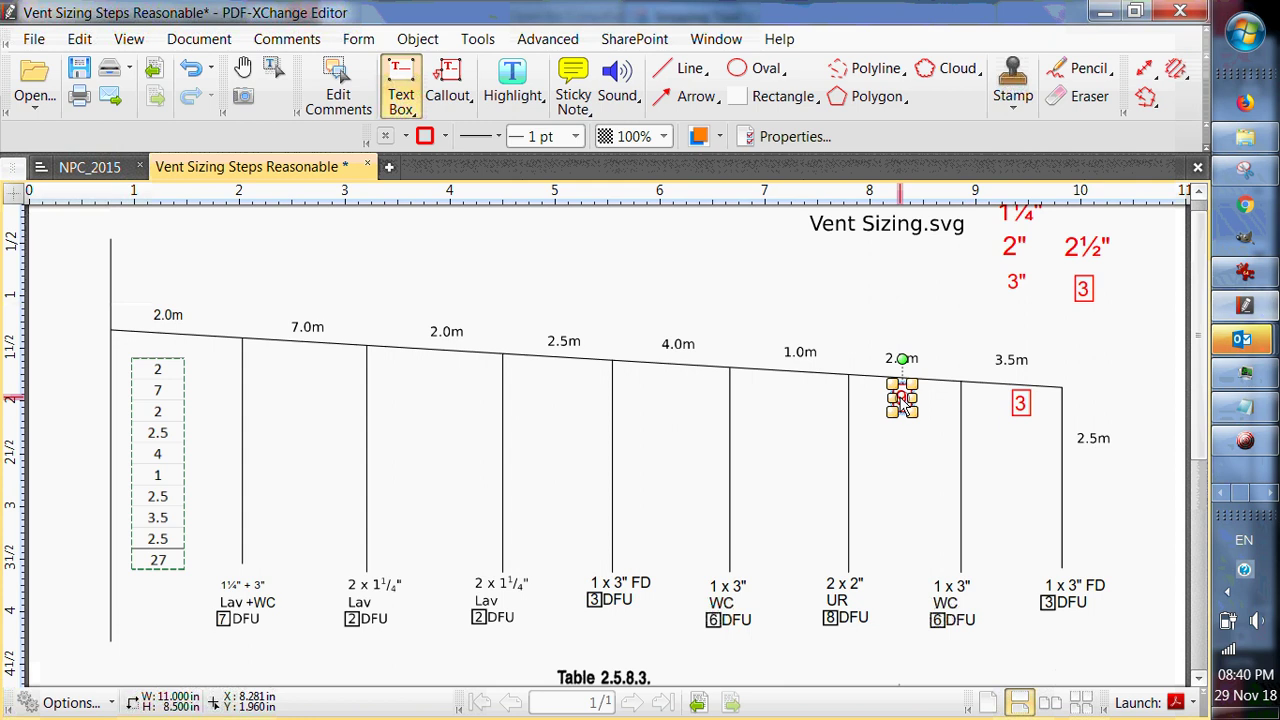
# Copy the boxed fixture-unit label beneath the 1.0m segment and set it to 17.
pyautogui.moveTo(902, 399); pyautogui.dragTo(791, 397)
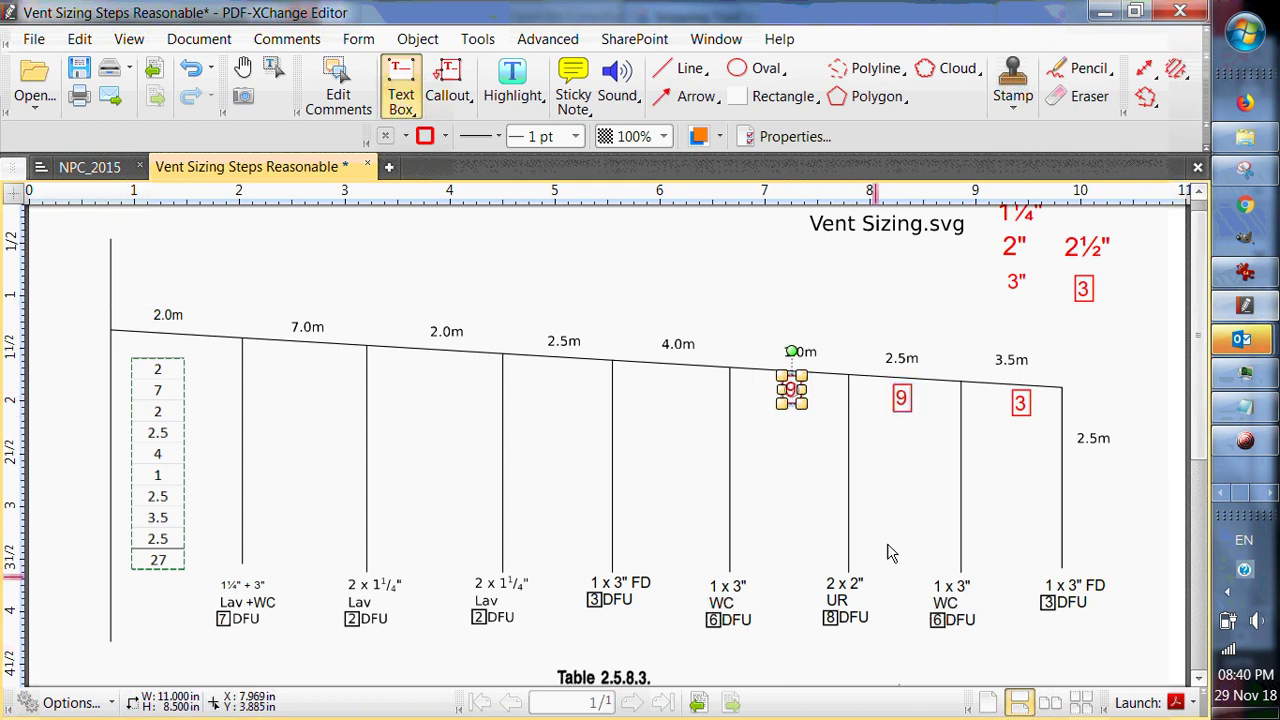
pyautogui.doubleClick(793, 395)
pyautogui.write('17')
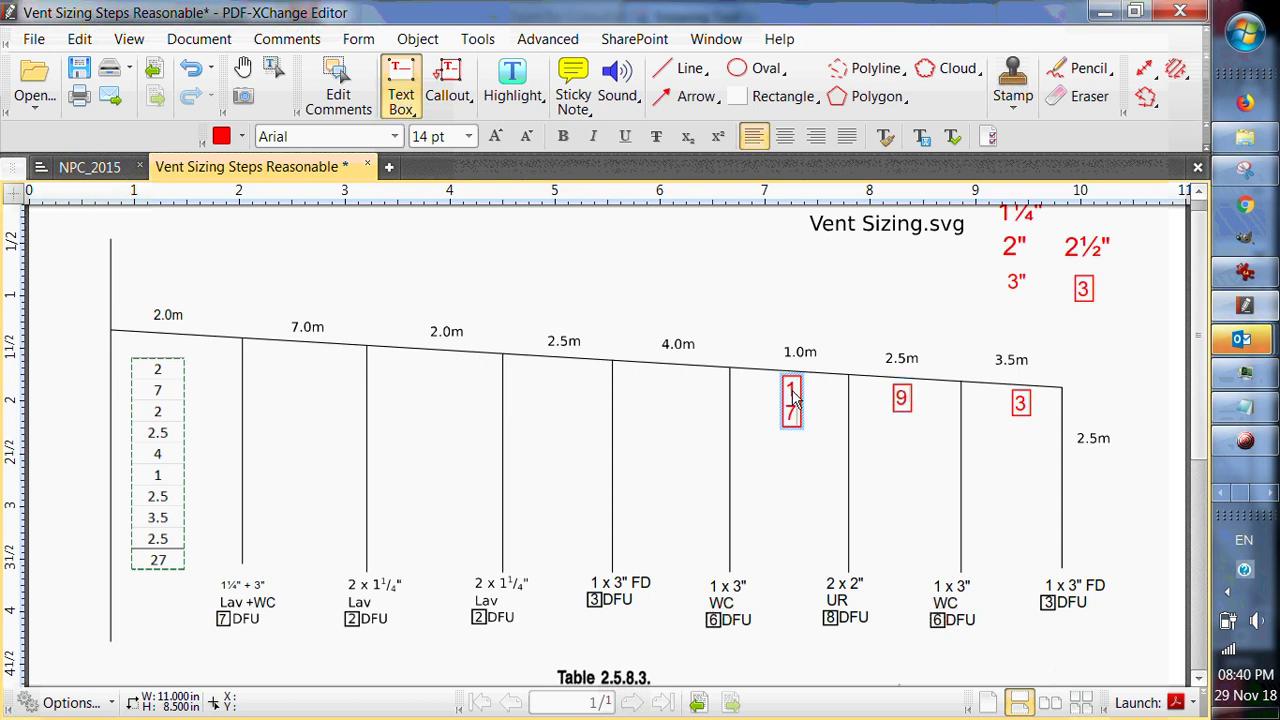
pyautogui.press('Escape')
# Copy the boxed fixture-unit label beneath the 4.0m segment and set it to 23.
pyautogui.moveTo(806, 424); pyautogui.dragTo(670, 392)
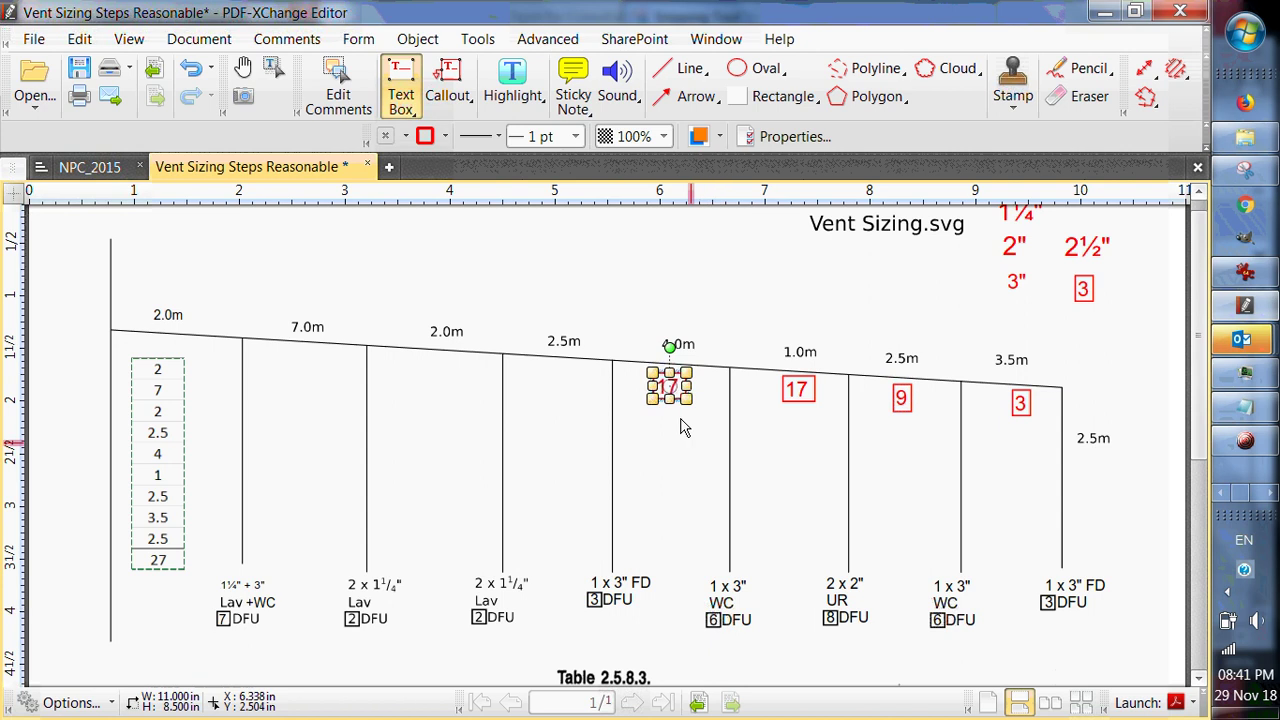
pyautogui.doubleClick(668, 389)
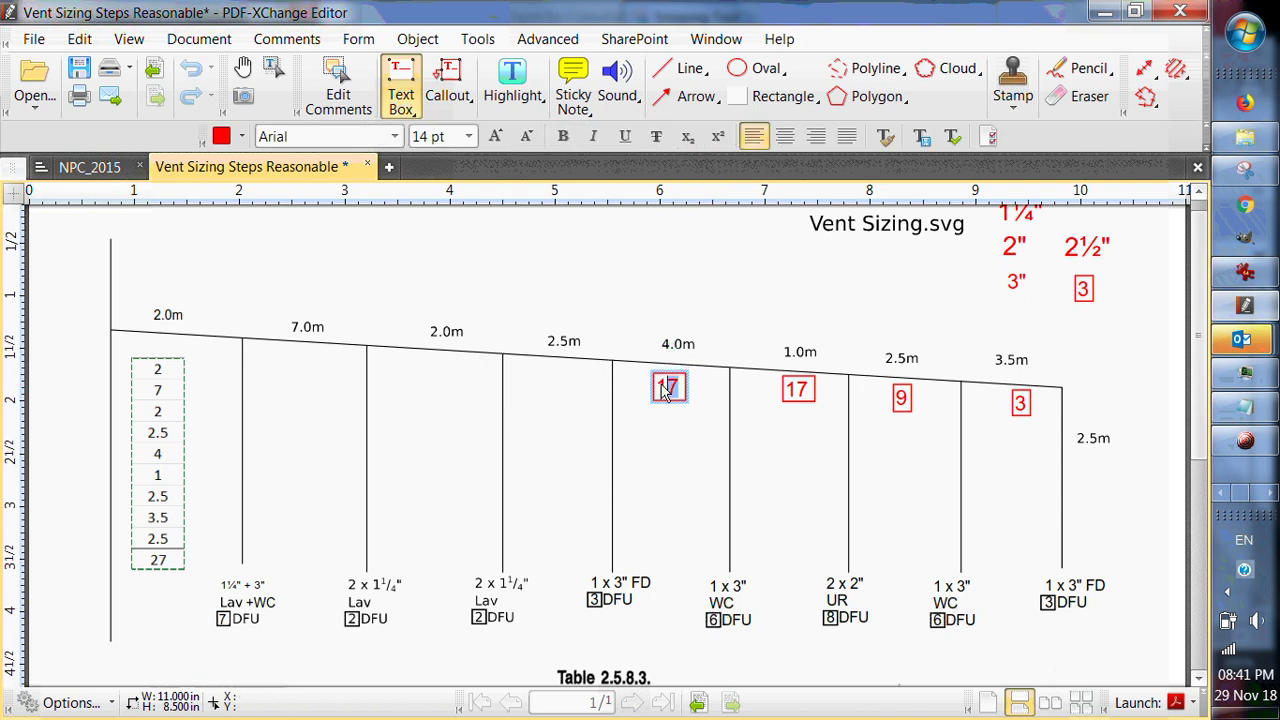
pyautogui.write('23')
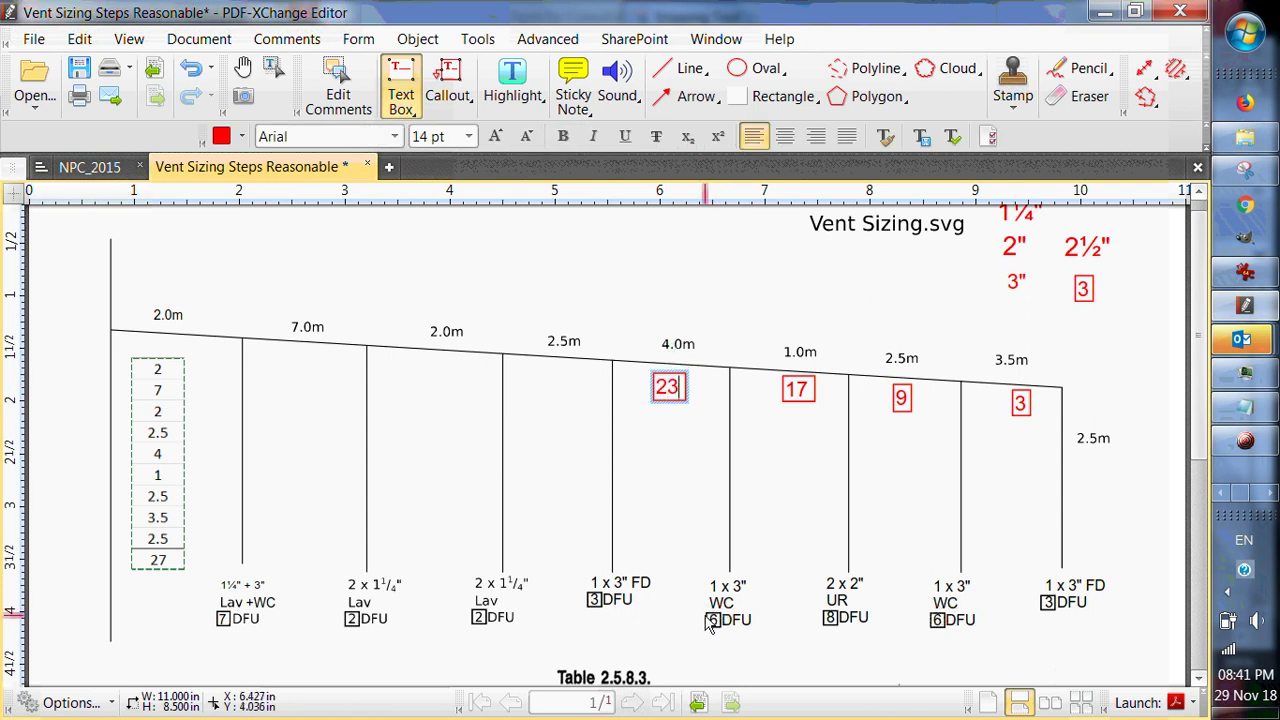
pyautogui.press('Escape')
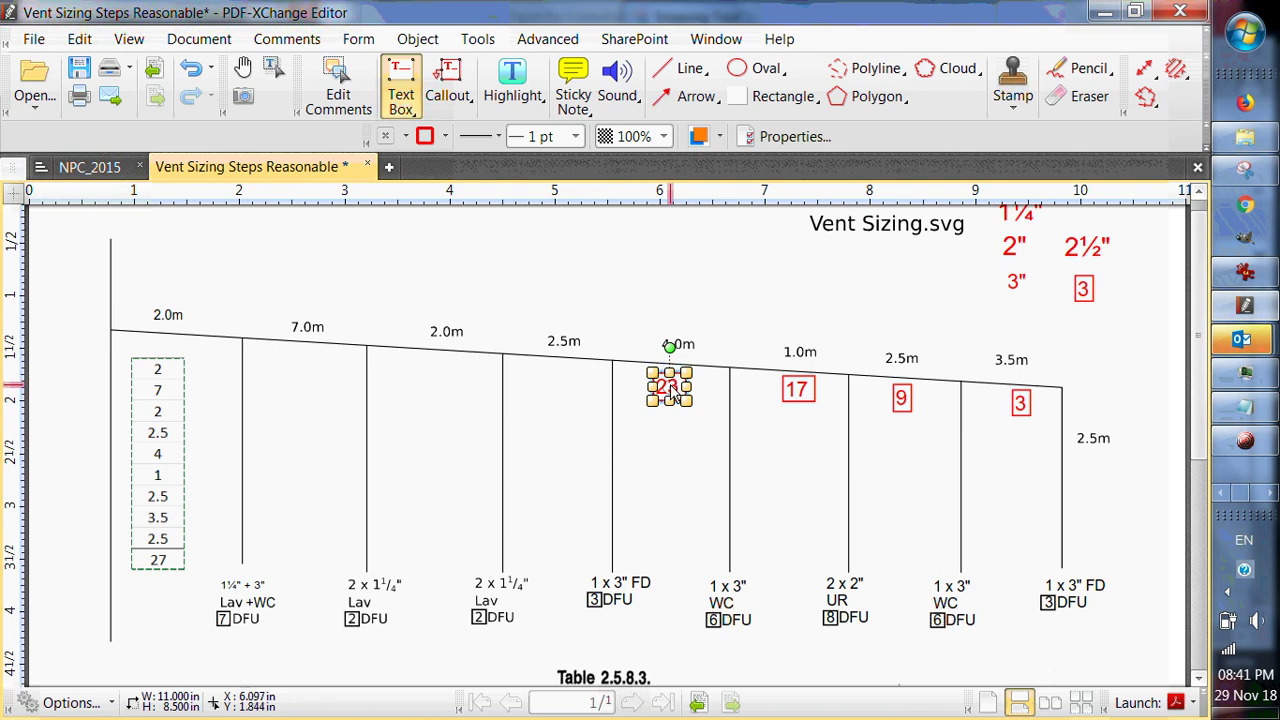
# Copy the boxed fixture-unit label beneath the 2.5m segment between the Lav and FD vents and set it to 26.
pyautogui.moveTo(672, 395); pyautogui.dragTo(569, 388)
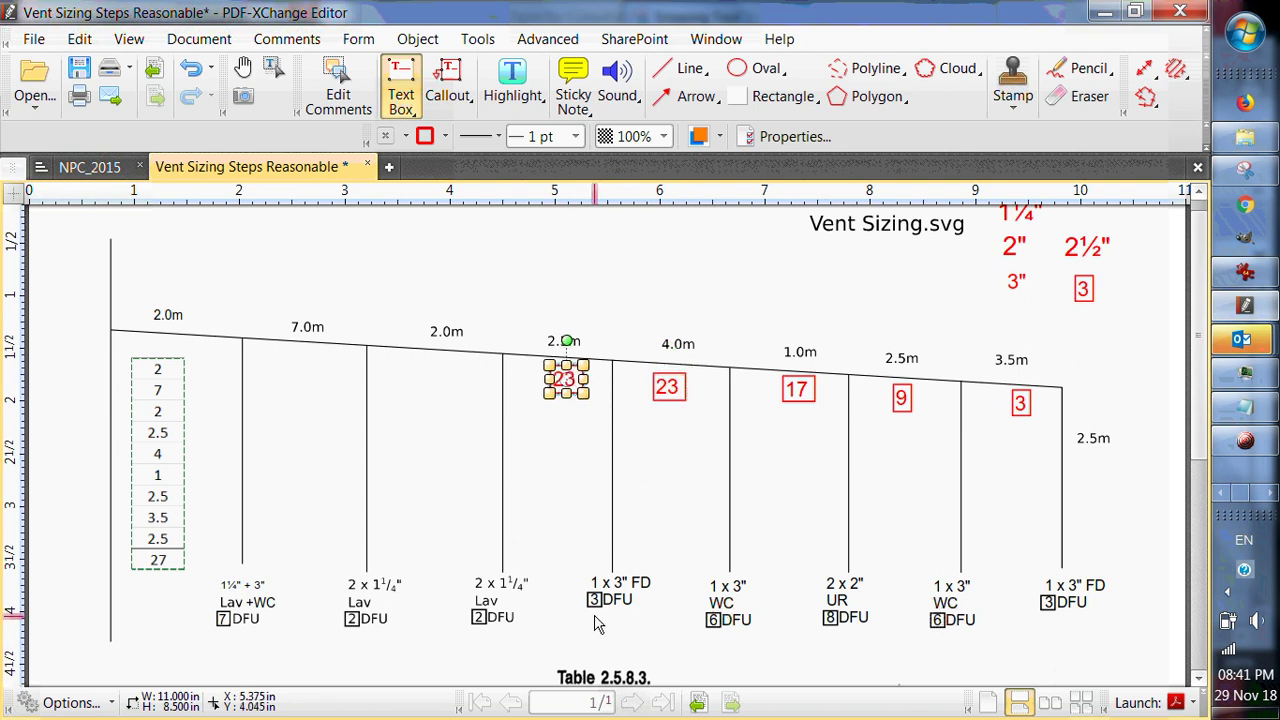
pyautogui.doubleClick(568, 385)
pyautogui.moveTo(566, 385); pyautogui.dragTo(576, 388)
pyautogui.write('6')
pyautogui.press('Escape')
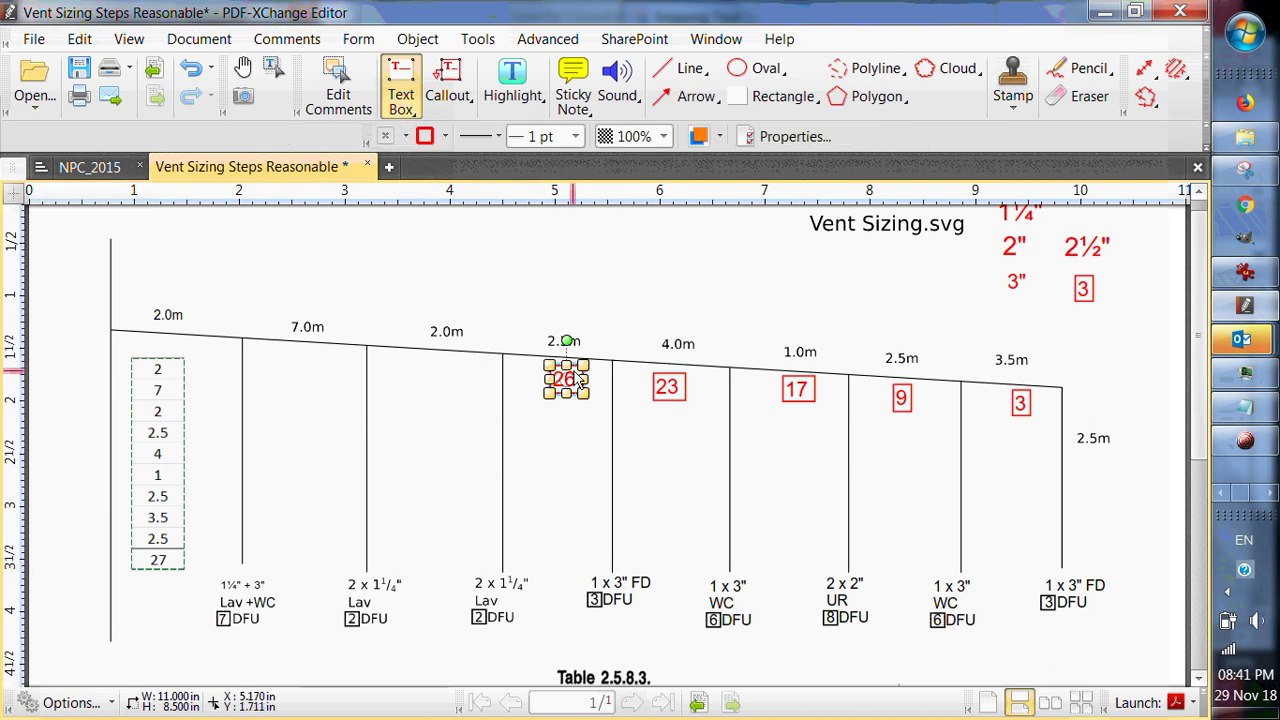
# Copy the boxed fixture-unit label beneath the 2.0m segment between the two Lav vents and set it to 28.
pyautogui.moveTo(568, 388); pyautogui.dragTo(430, 378)
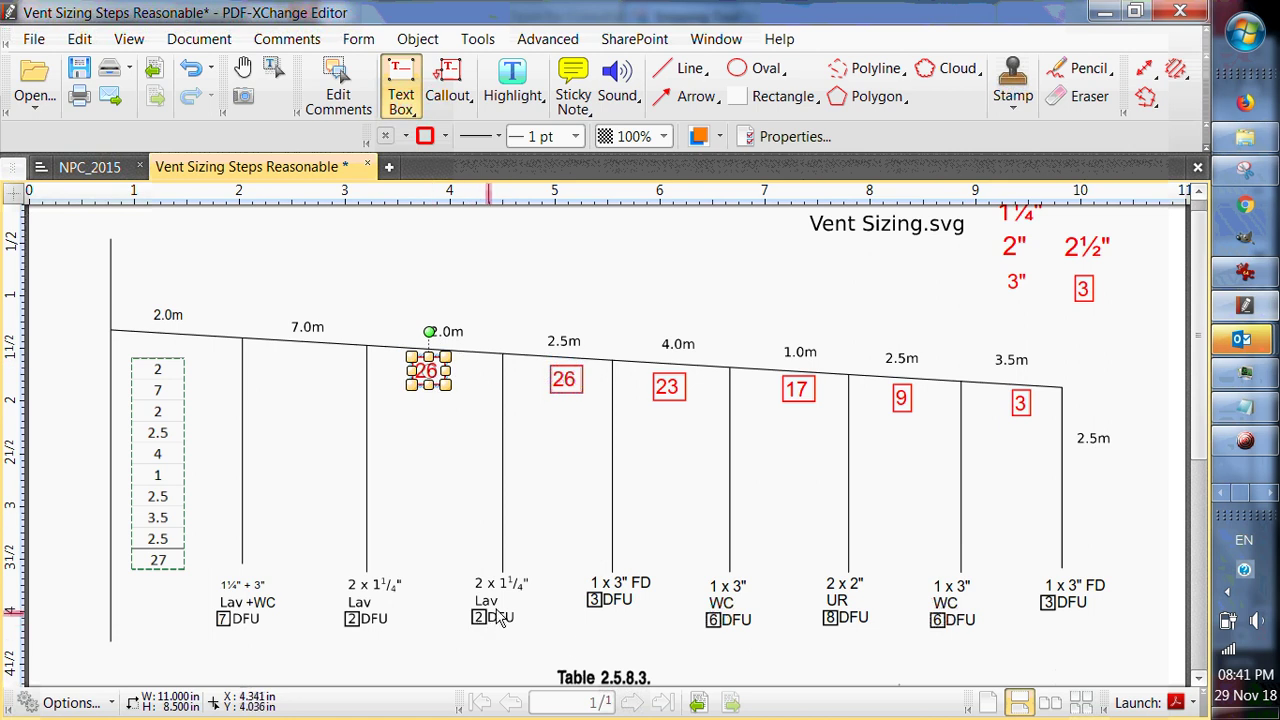
pyautogui.click(434, 374)
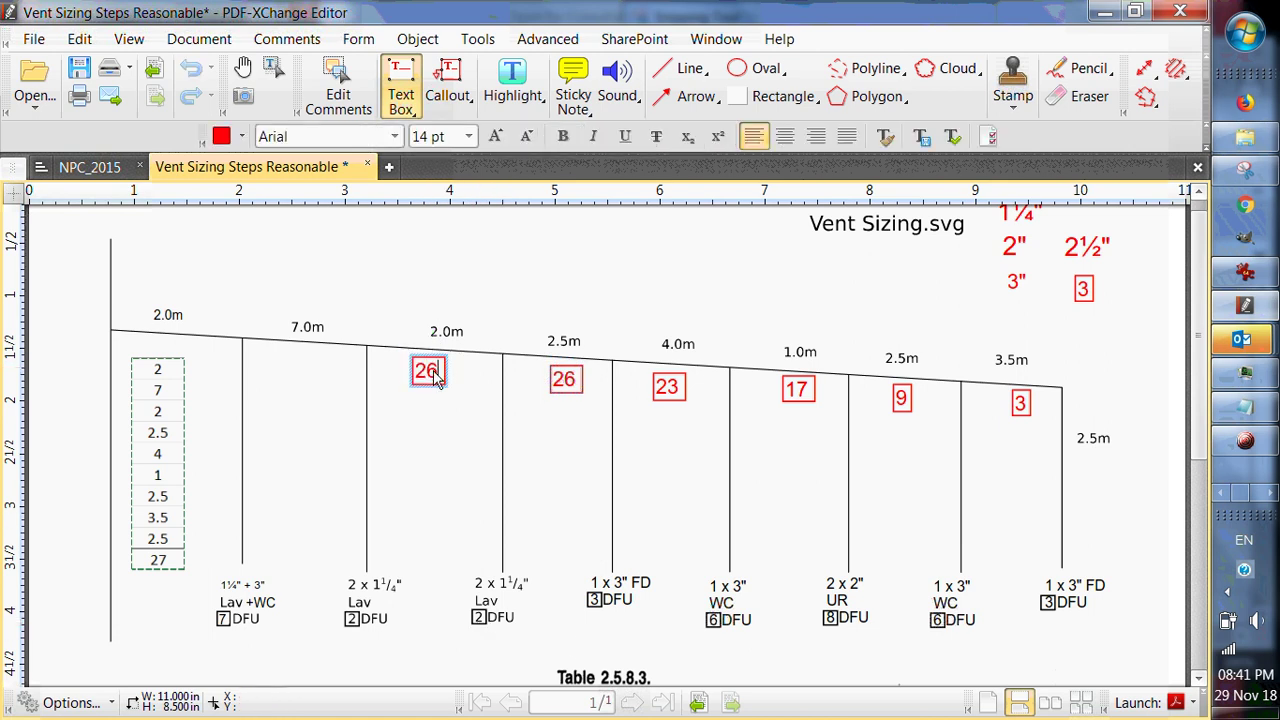
pyautogui.write('8')
pyautogui.press('Escape')
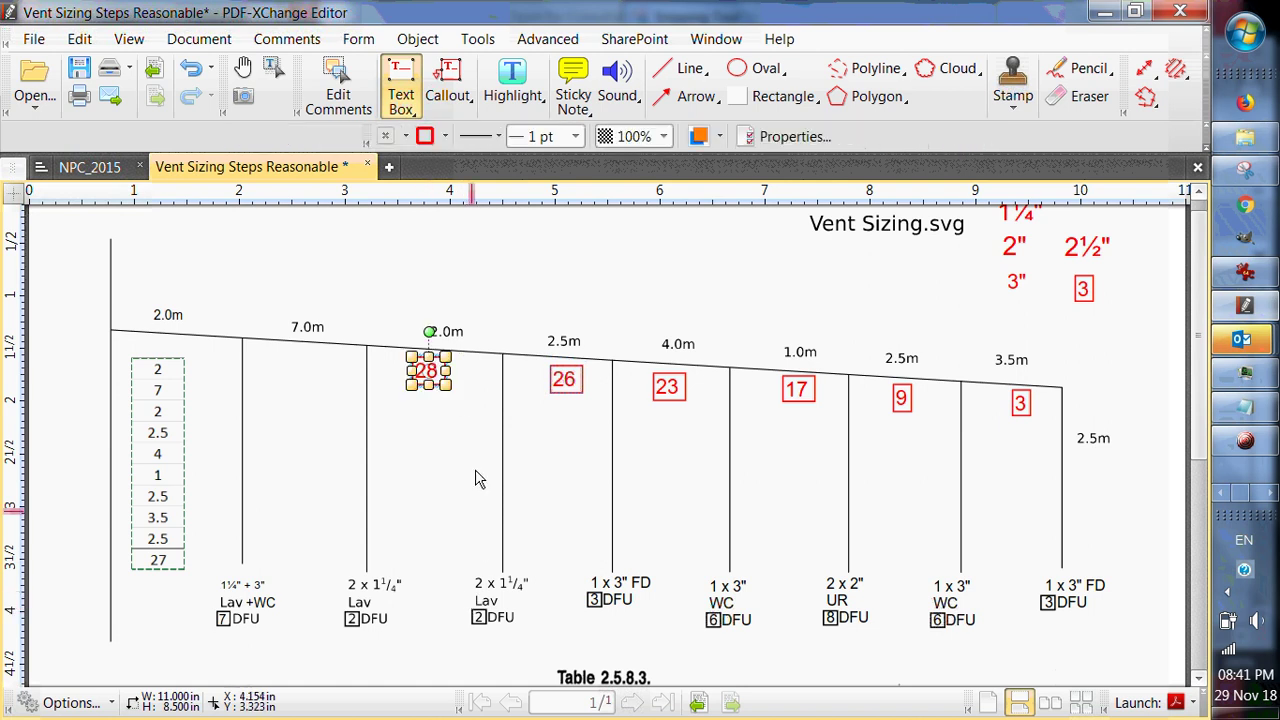
# Copy the boxed fixture-unit label beneath the 7.0m segment and set it to 30.
pyautogui.moveTo(428, 372); pyautogui.dragTo(298, 372)
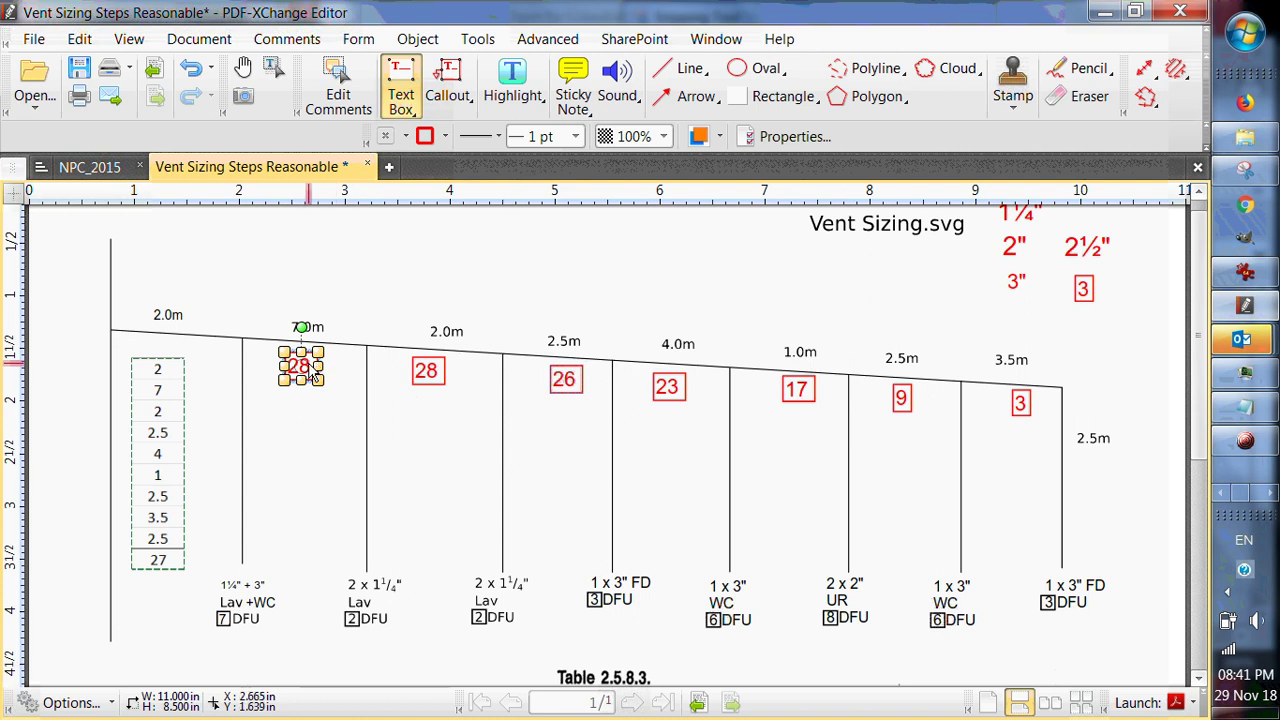
pyautogui.click(309, 372)
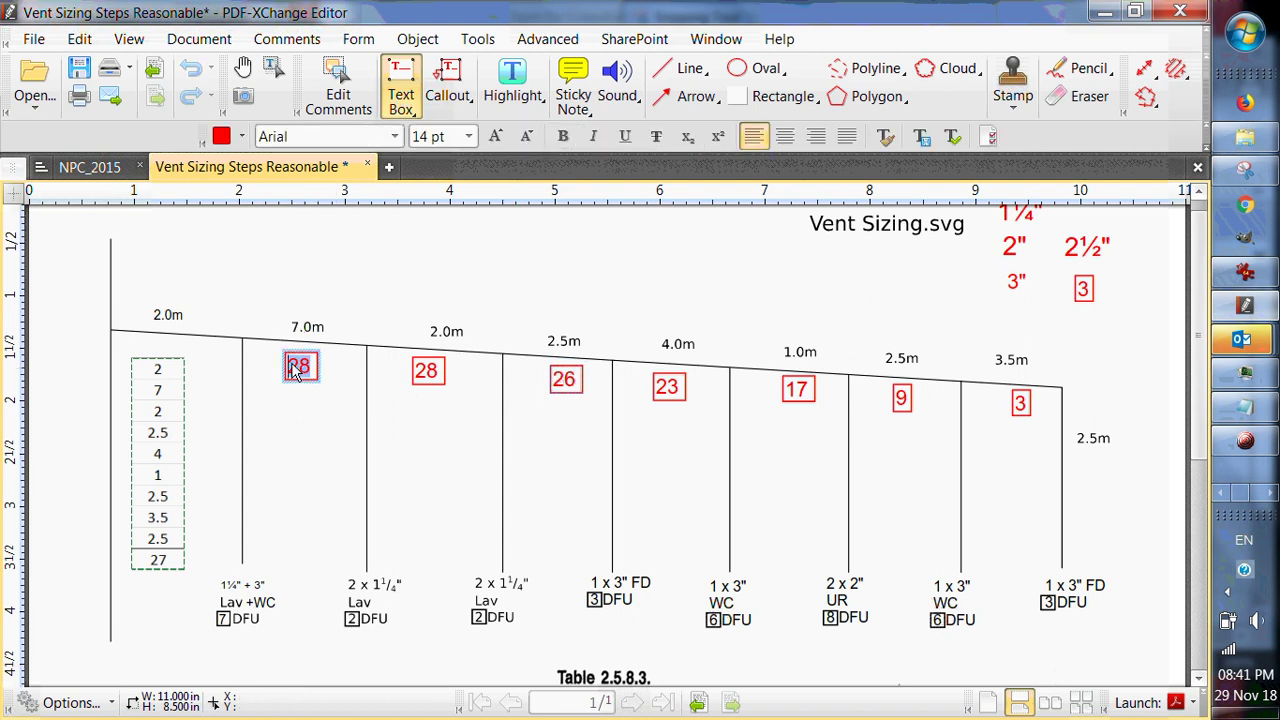
pyautogui.write('30')
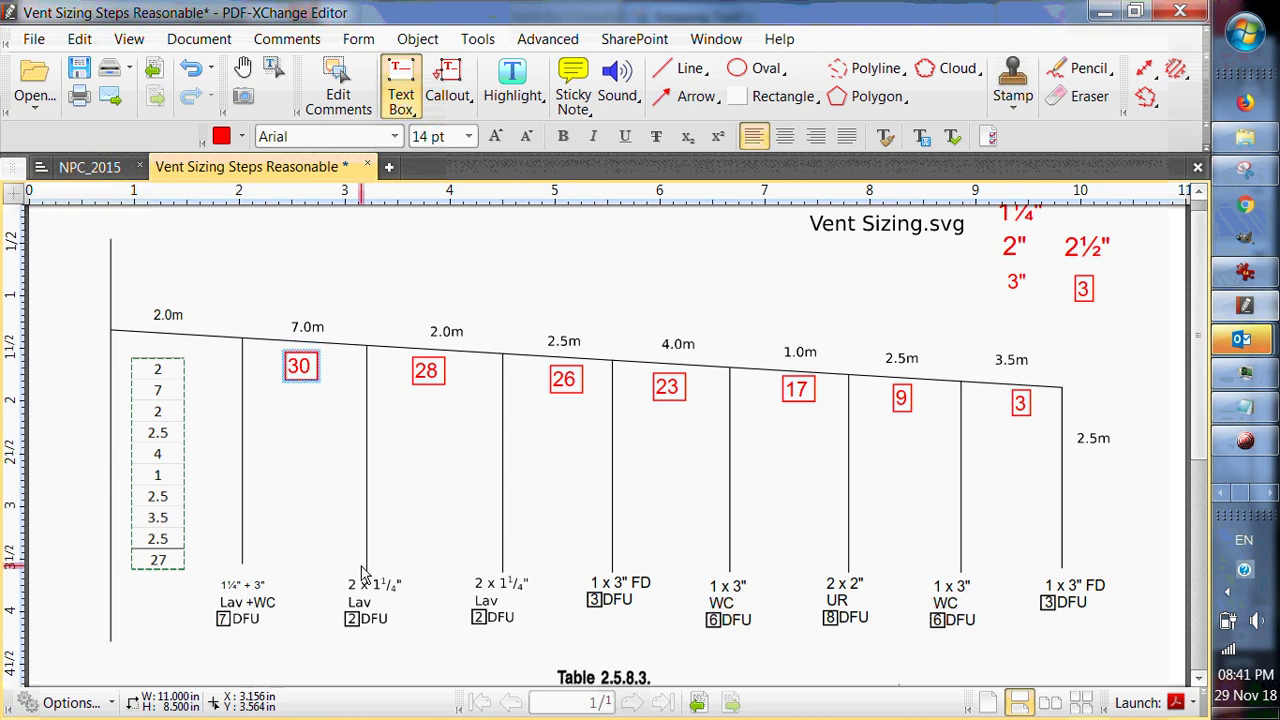
pyautogui.press('Escape')
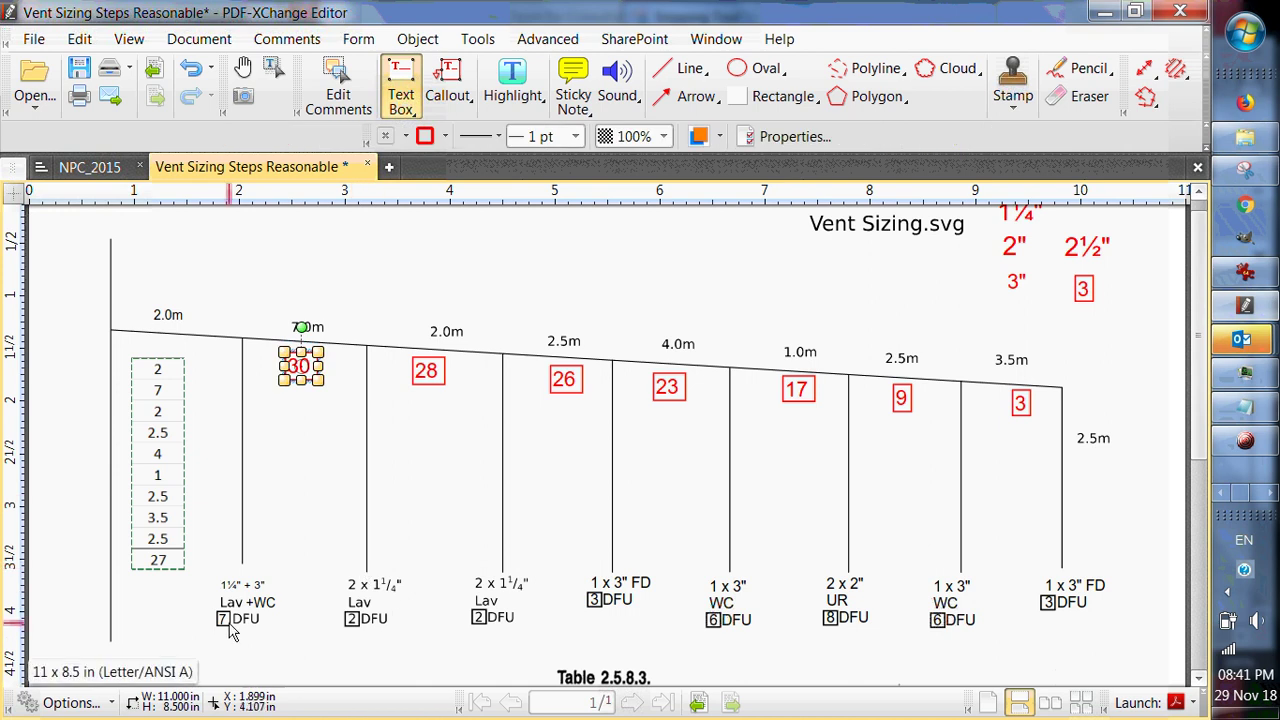
# Copy the boxed fixture-unit label beneath the 2.0m segment next to the main stack and set it to 37.
pyautogui.moveTo(299, 372); pyautogui.dragTo(200, 364)
pyautogui.click(201, 364)
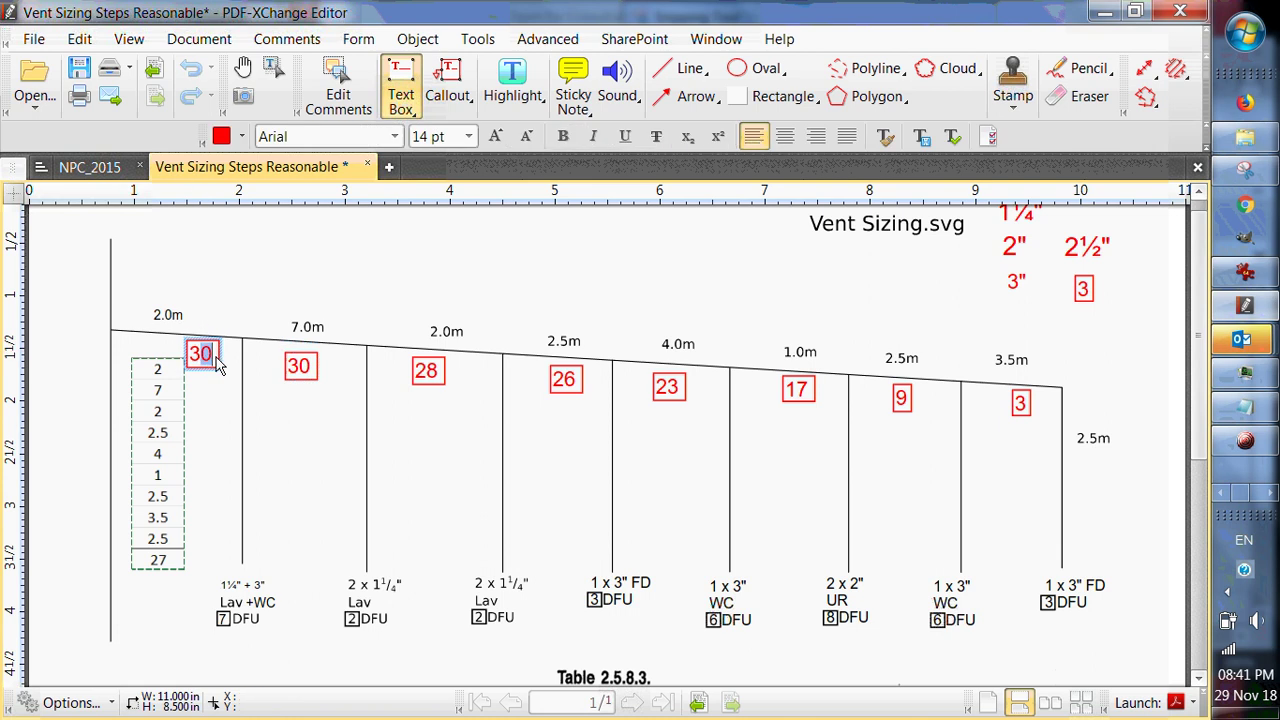
pyautogui.write('37')
pyautogui.press('Escape')
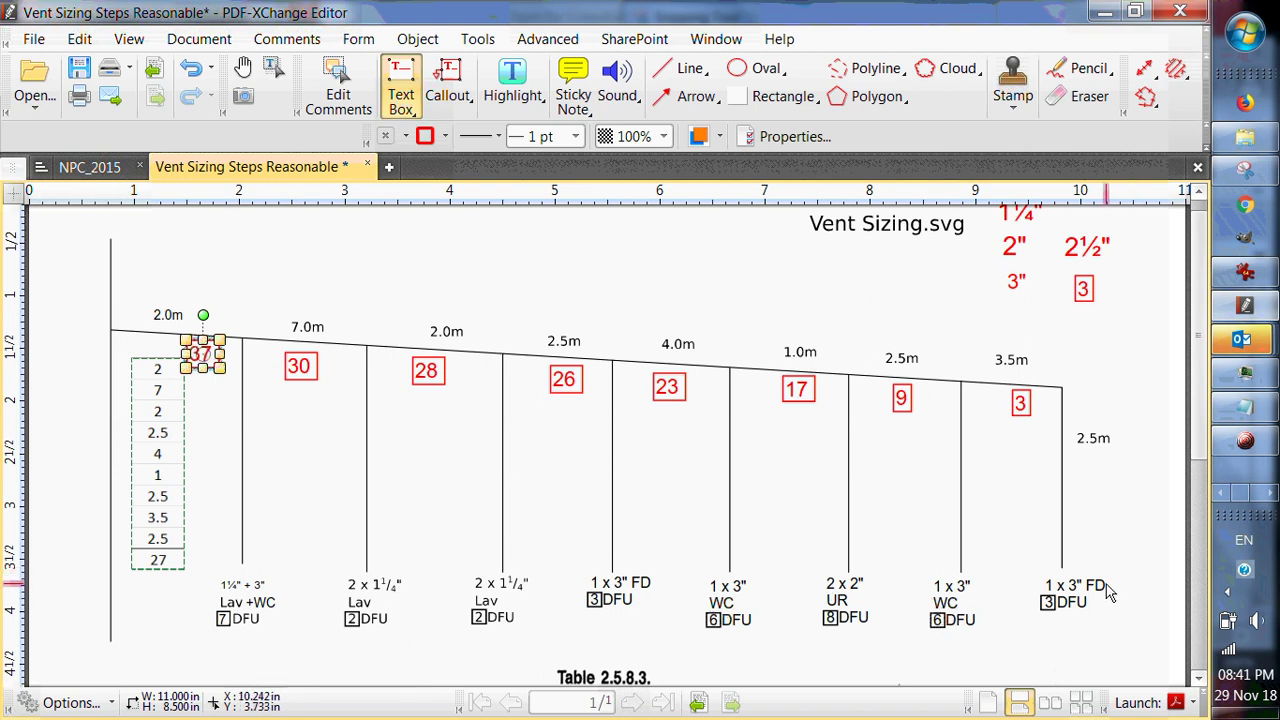
# Find Table 2.5.7.1 in the NPC_2015 document and examine the minimum vent pipe size for each trap size.
pyautogui.click(90, 167)
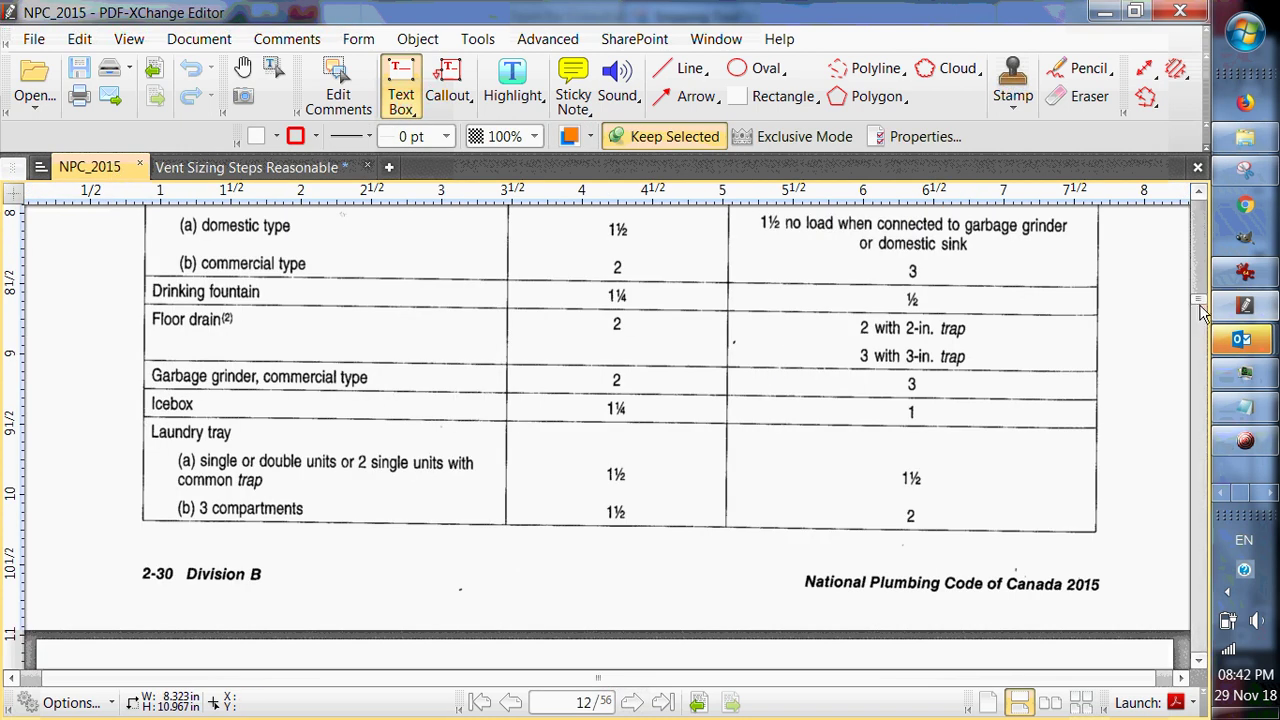
pyautogui.moveTo(1200, 308); pyautogui.dragTo(1210, 418)
pyautogui.scroll(-5, 1210, 418)
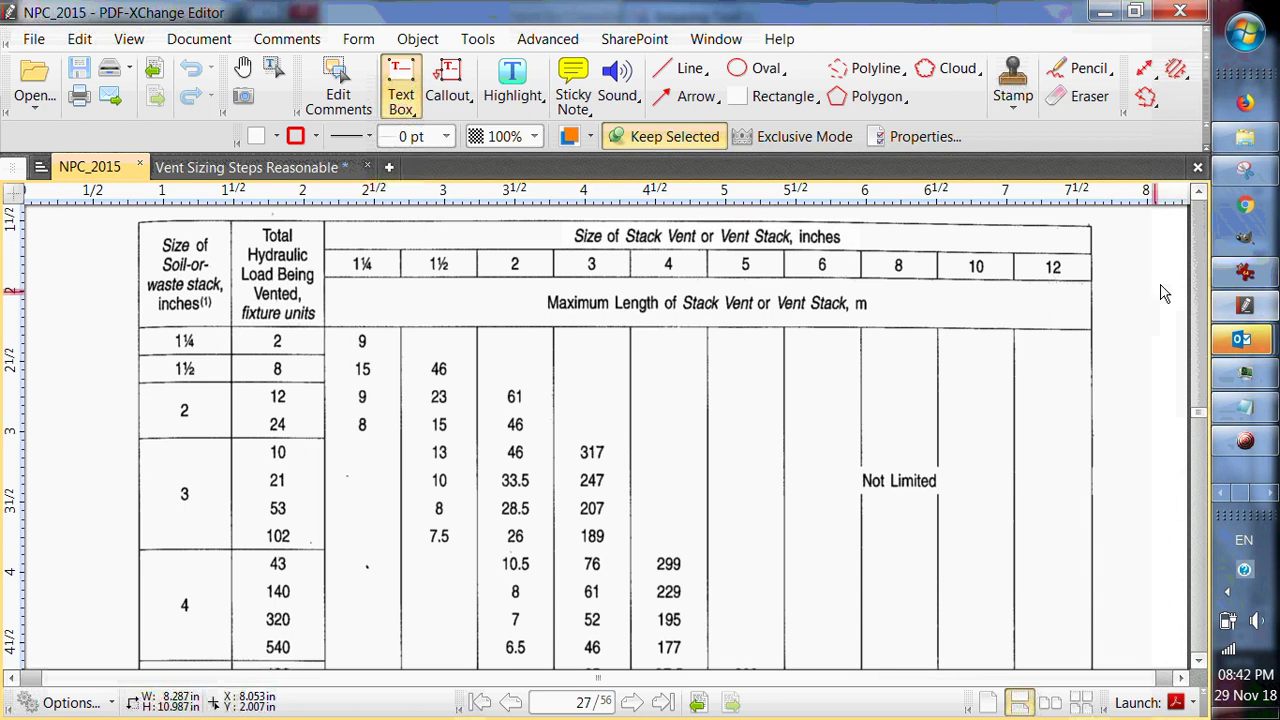
pyautogui.scroll(10, 1200, 240)
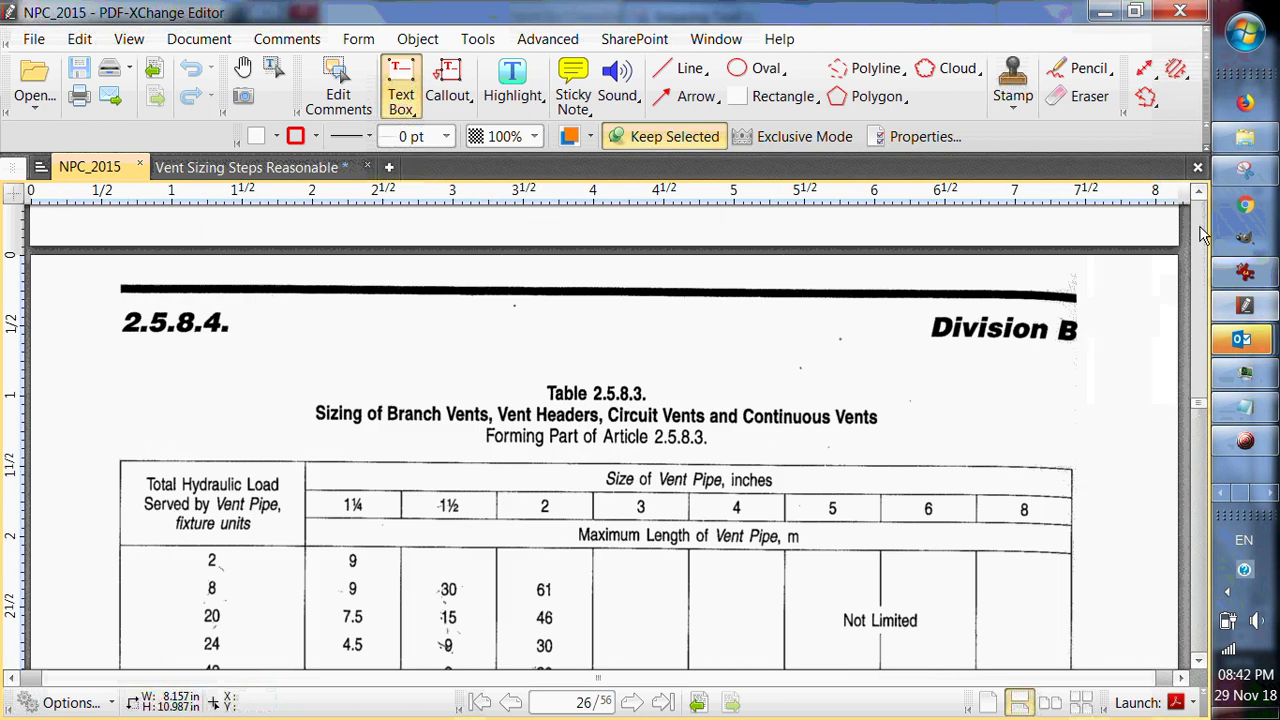
pyautogui.scroll(20, 1203, 233)
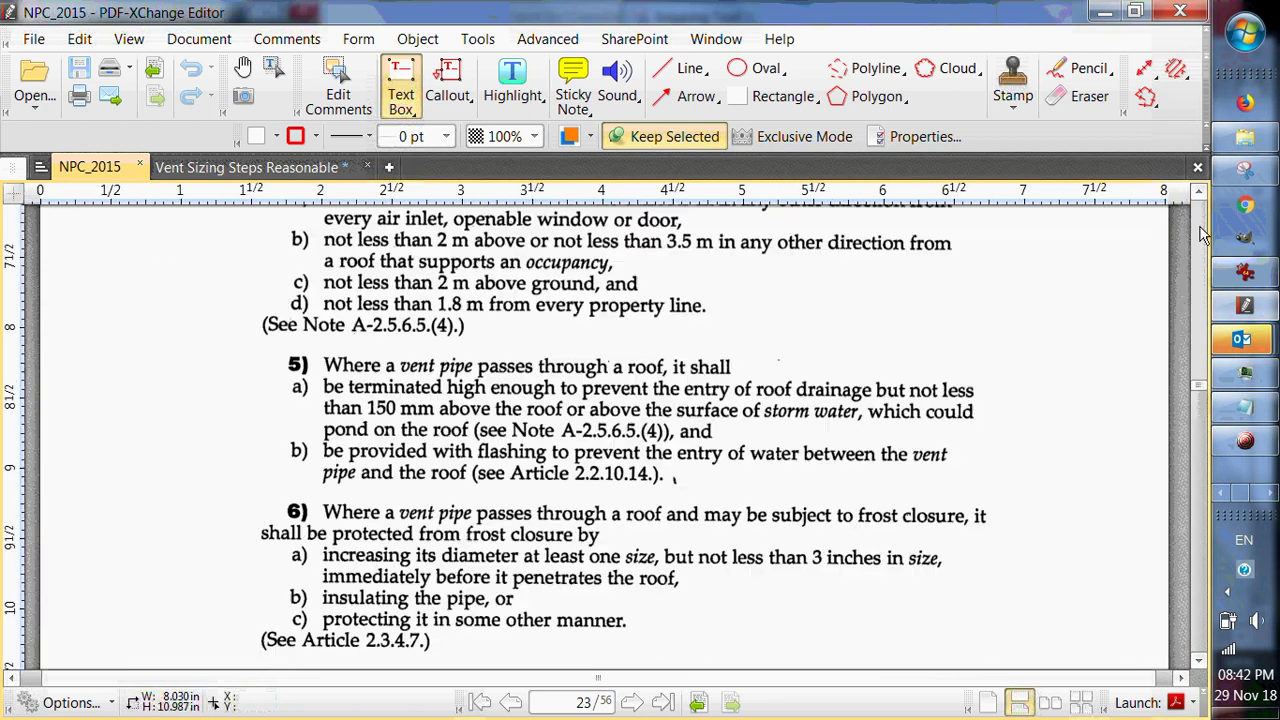
pyautogui.scroll(-15, 966, 403)
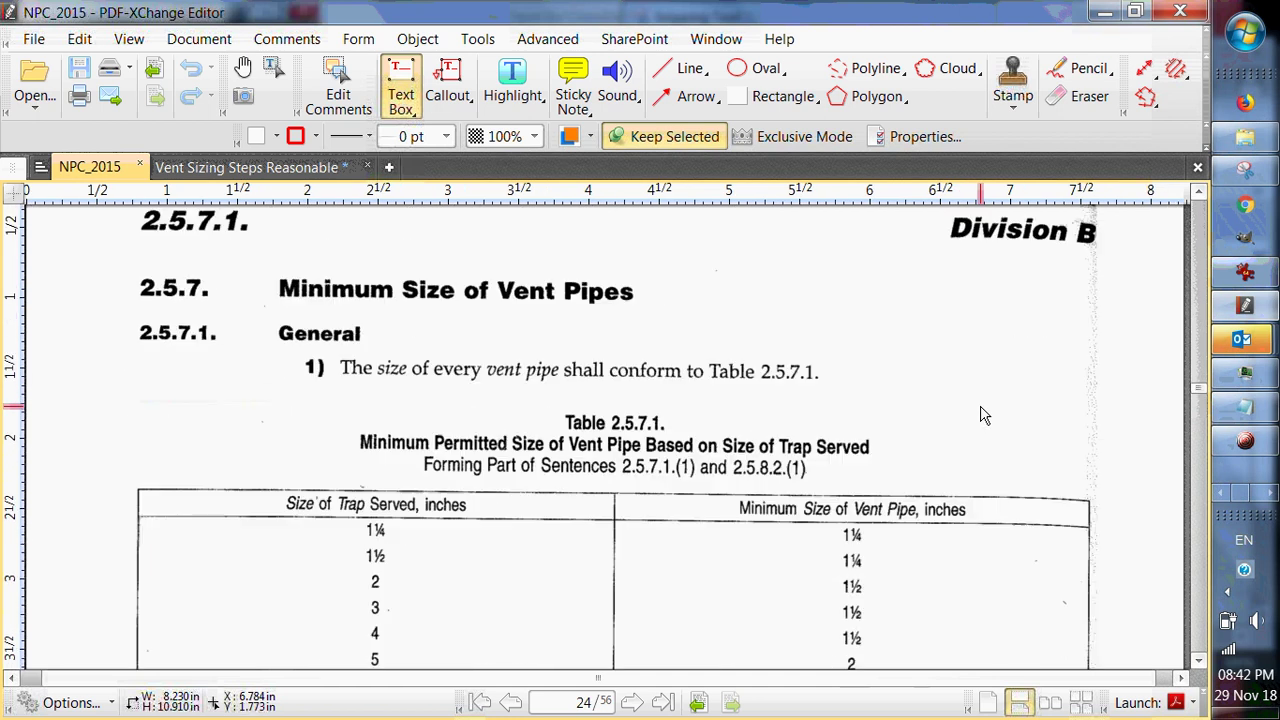
pyautogui.scroll(-1, 980, 415)
pyautogui.scroll(-2, 766, 443)
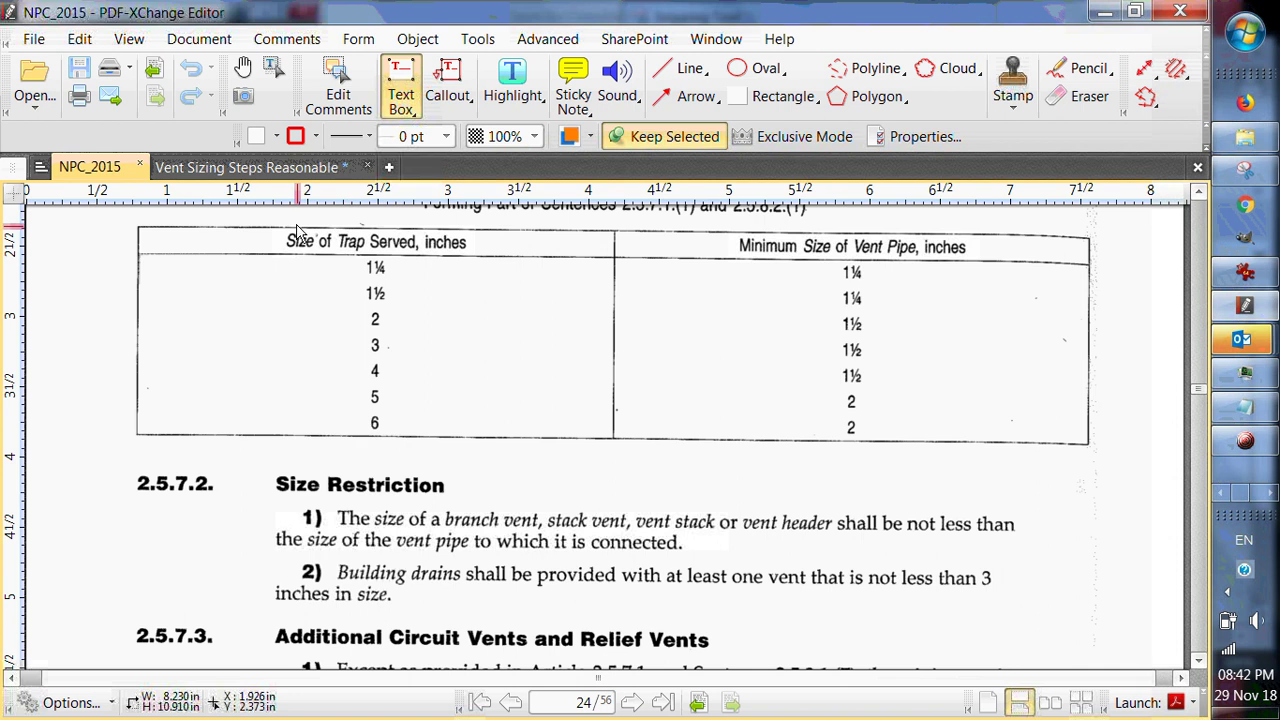
# In the vent sizing drawing, copy the red 2½" label beside the 2.5m end vent and change it to 1½".
pyautogui.click(254, 169)
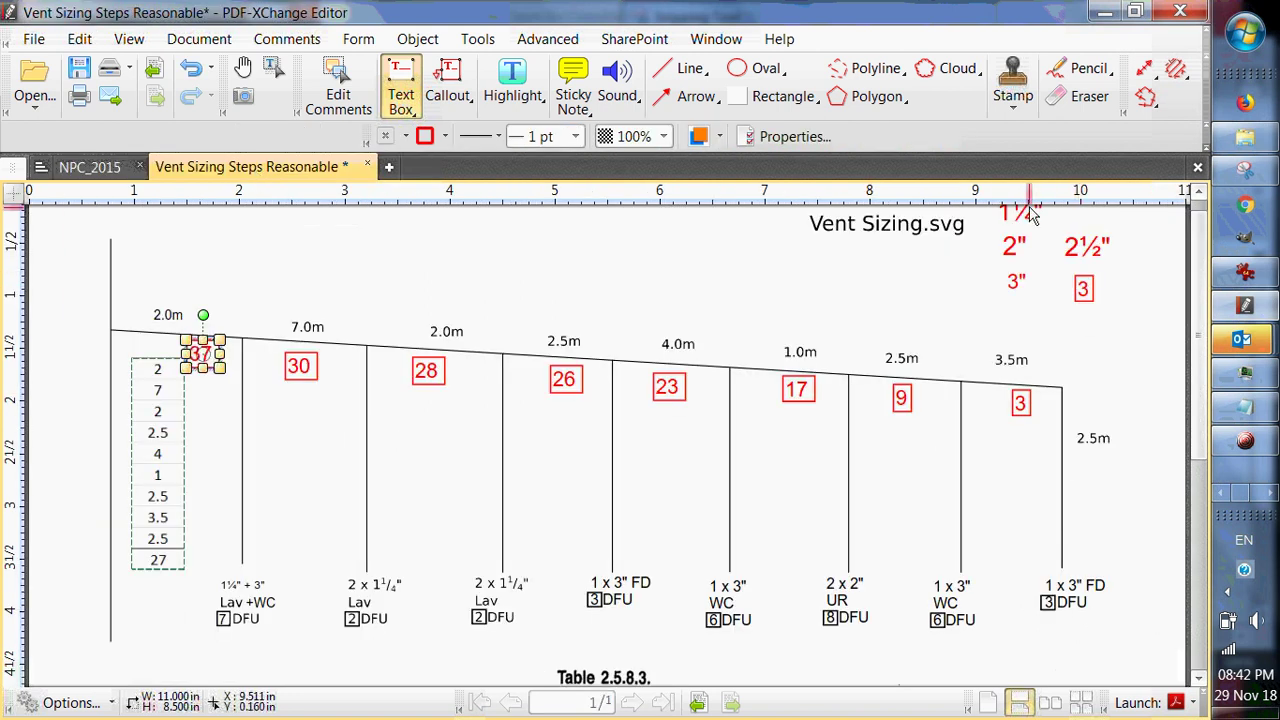
pyautogui.scroll(1, 1080, 275)
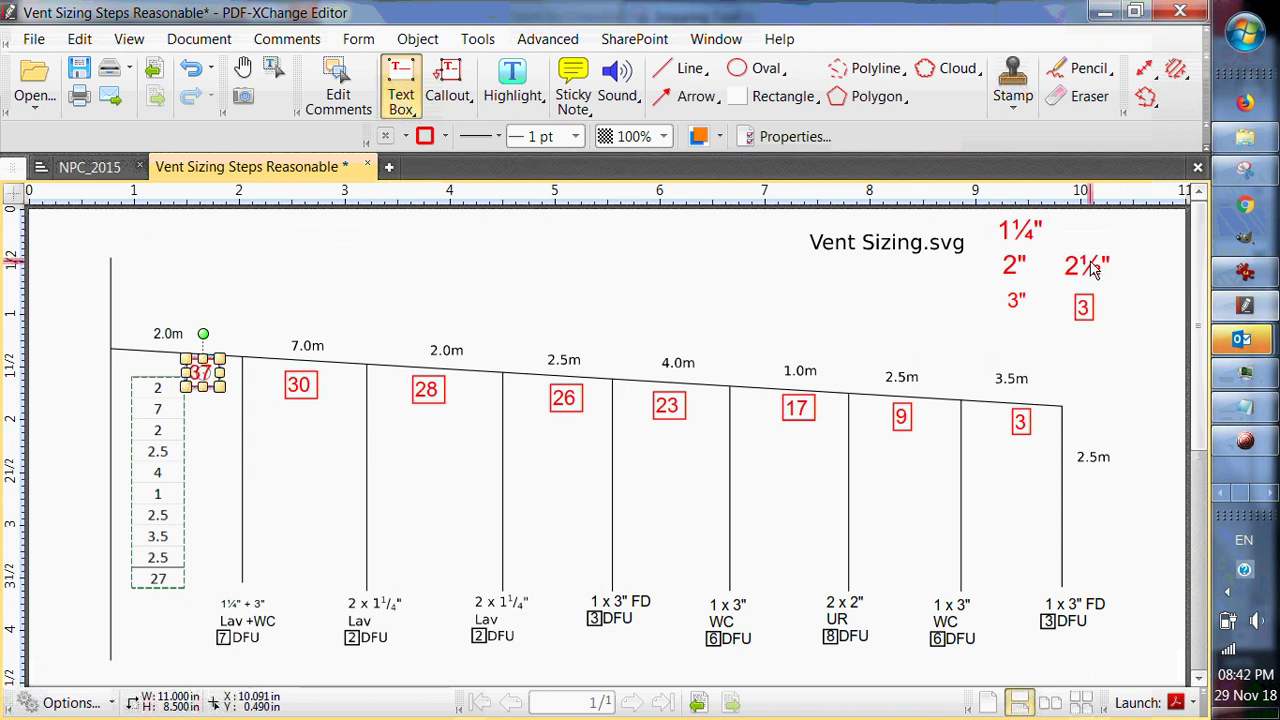
pyautogui.moveTo(1087, 271); pyautogui.dragTo(1090, 428)
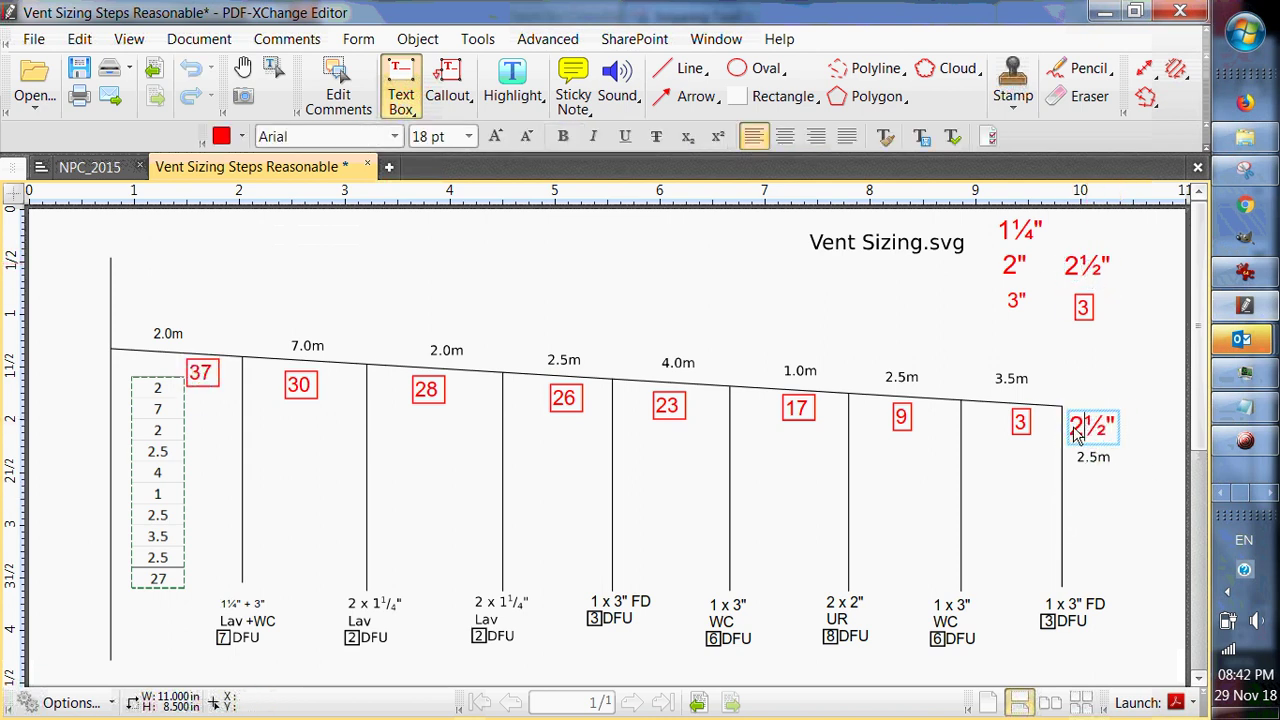
pyautogui.write('1')
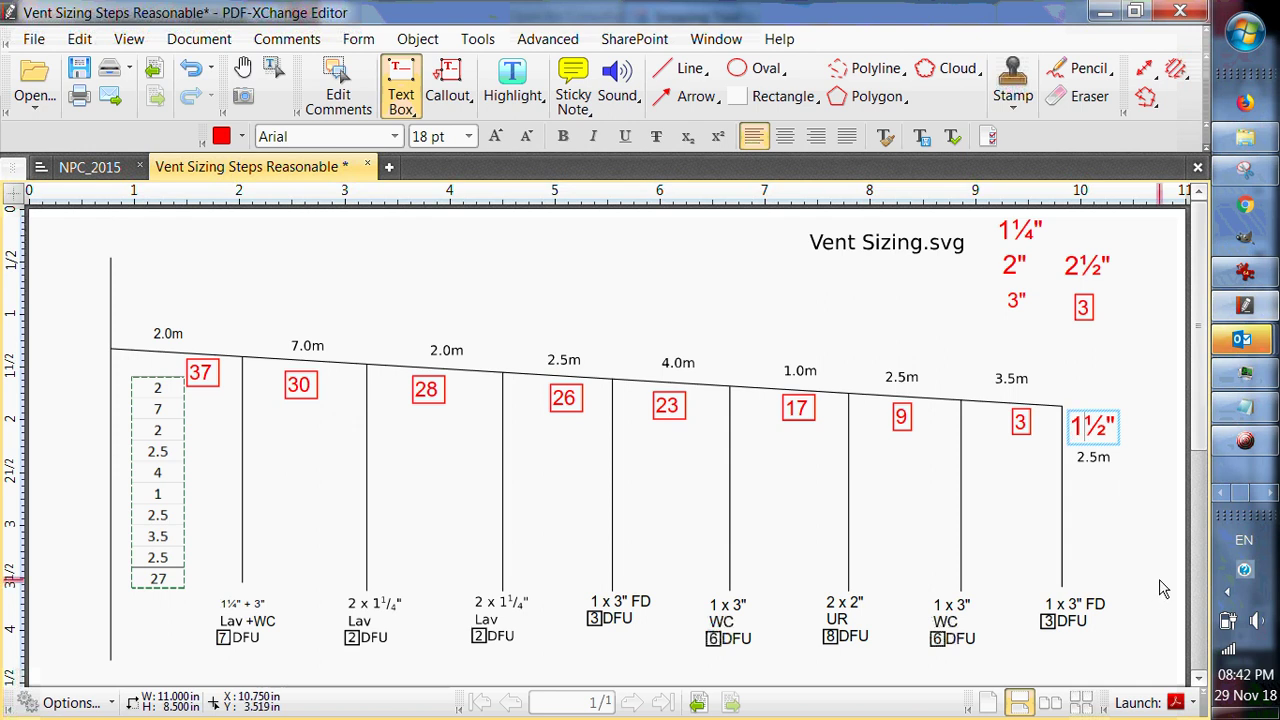
pyautogui.press('Escape')
pyautogui.click(1130, 562)
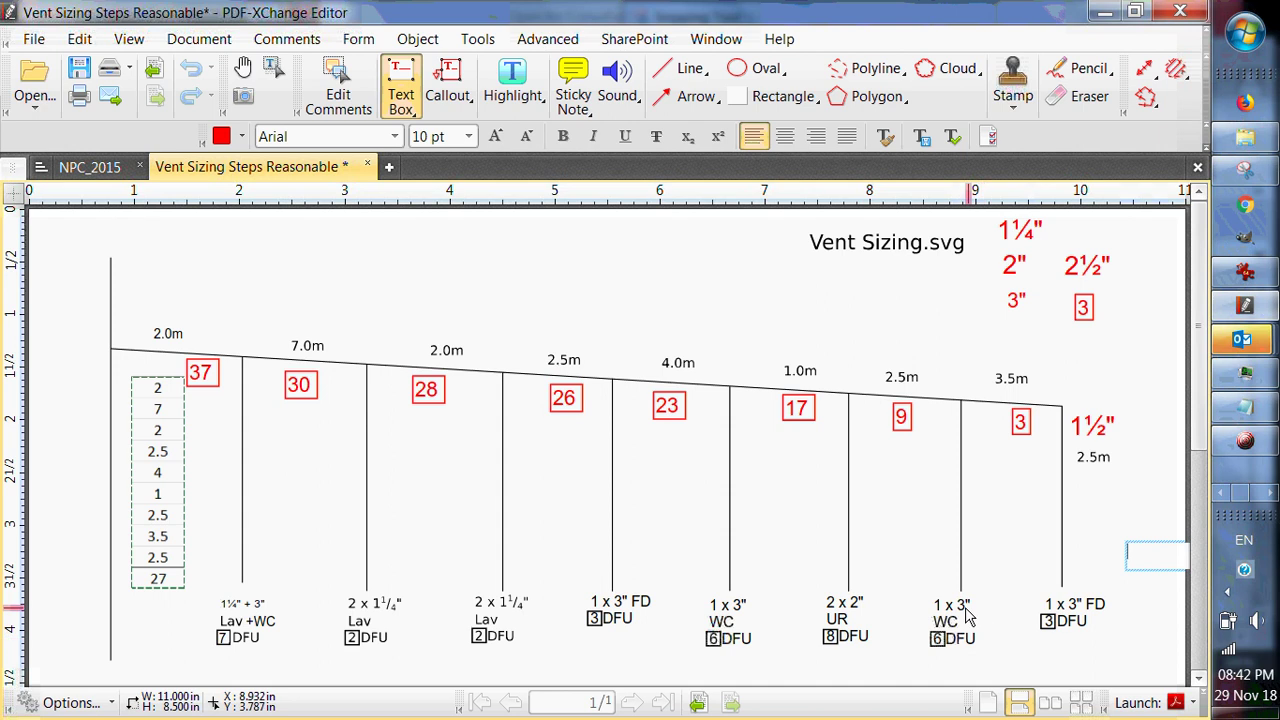
# Copy the 1½" label beside the two WC vents, the UR vent and the middle FD vent, consulting Table 2.5.7.1.
pyautogui.click(1095, 428)
pyautogui.moveTo(1095, 428); pyautogui.dragTo(988, 466)
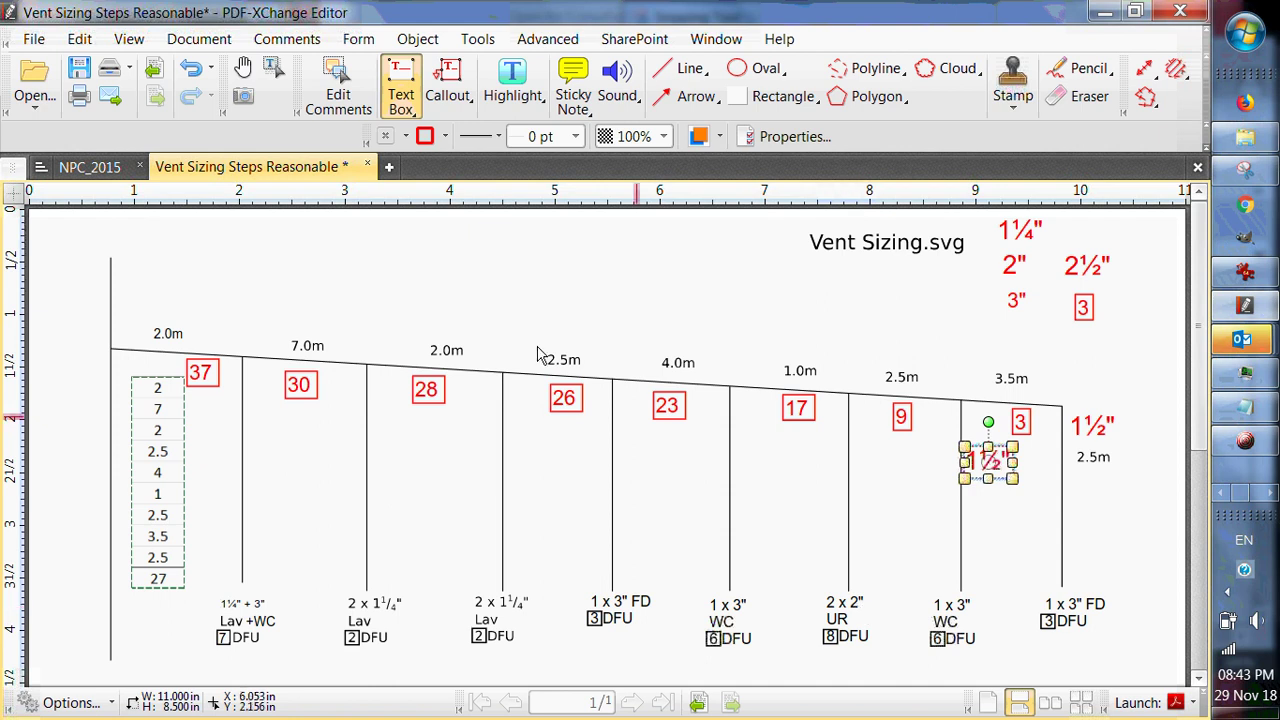
pyautogui.click(89, 166)
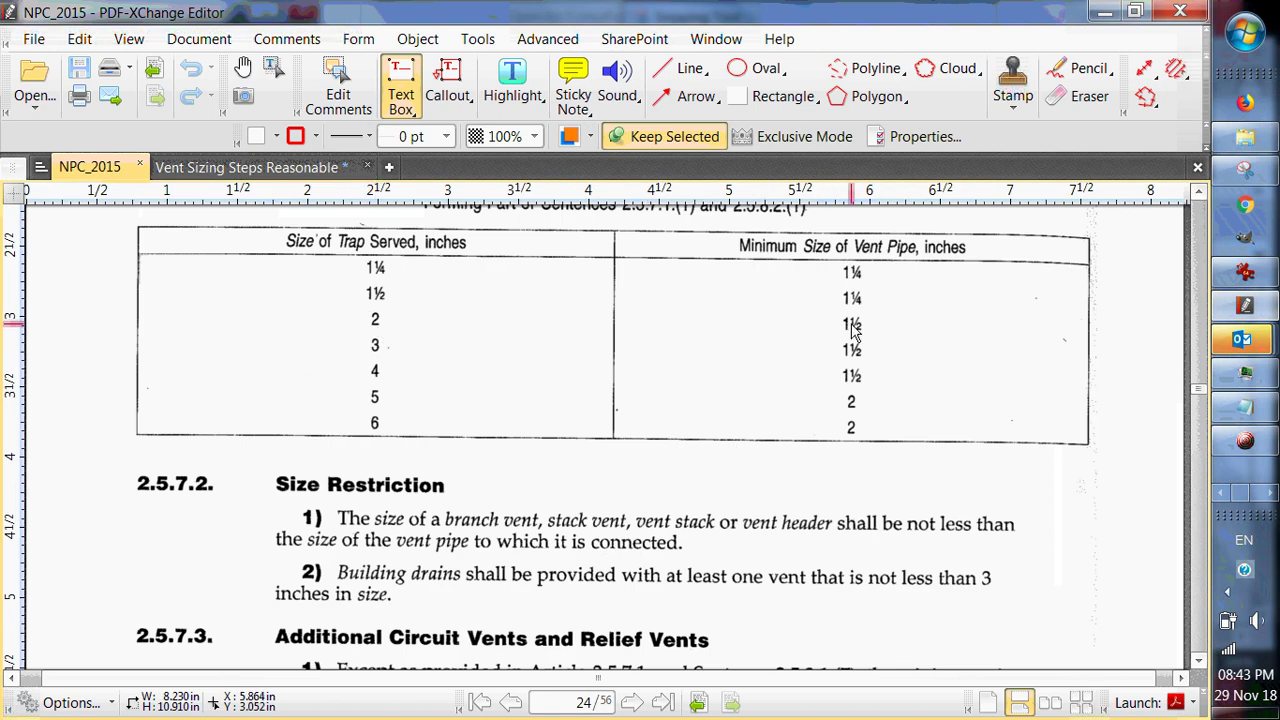
pyautogui.click(258, 168)
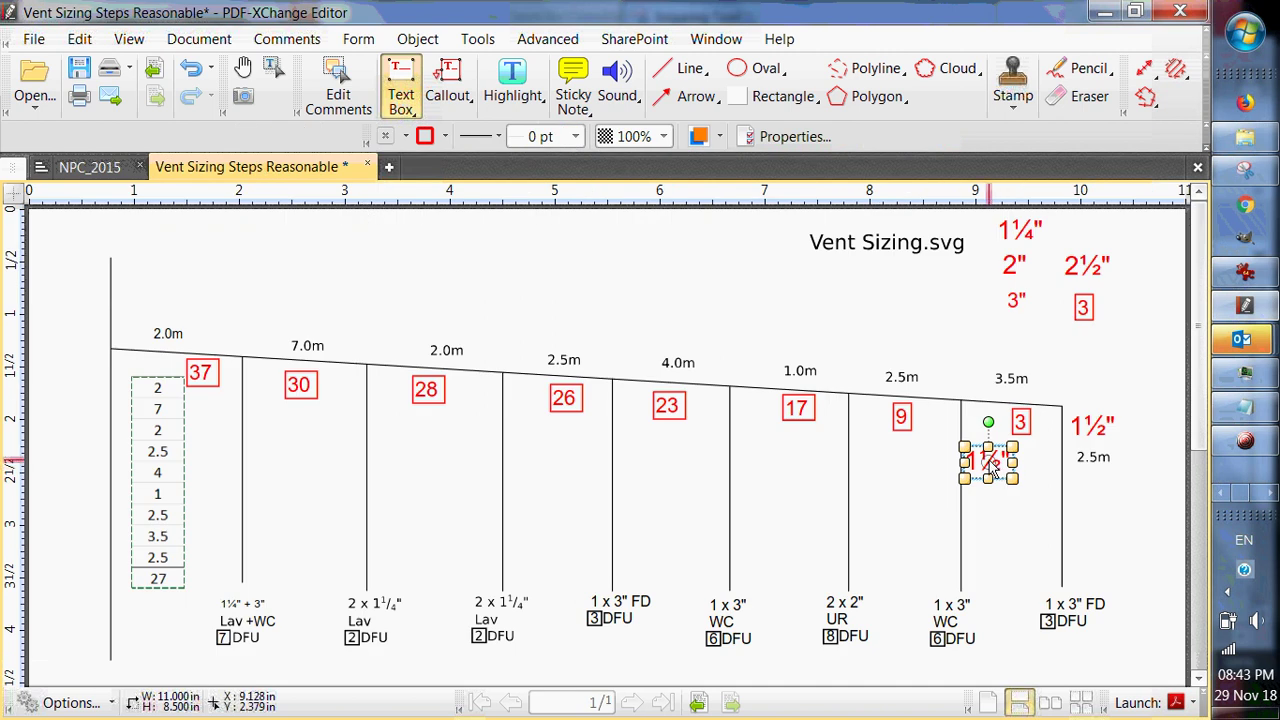
pyautogui.moveTo(990, 466); pyautogui.dragTo(880, 486)
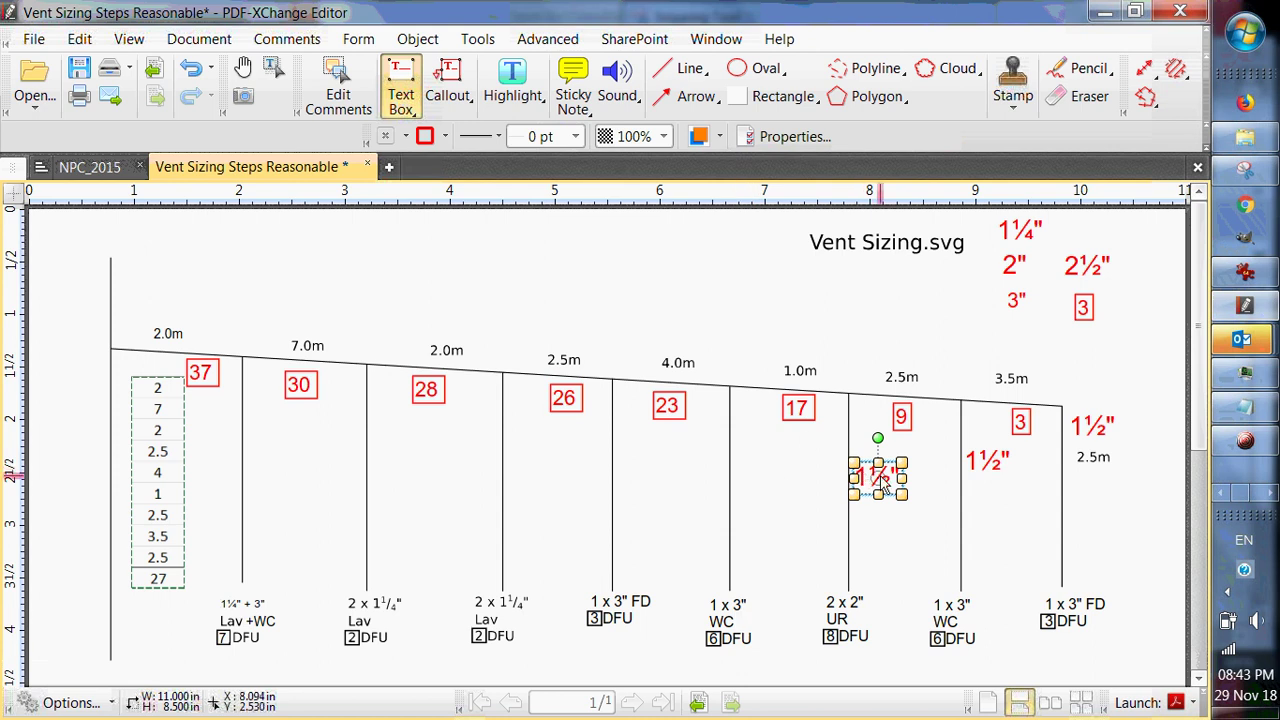
pyautogui.moveTo(880, 488); pyautogui.dragTo(643, 488)
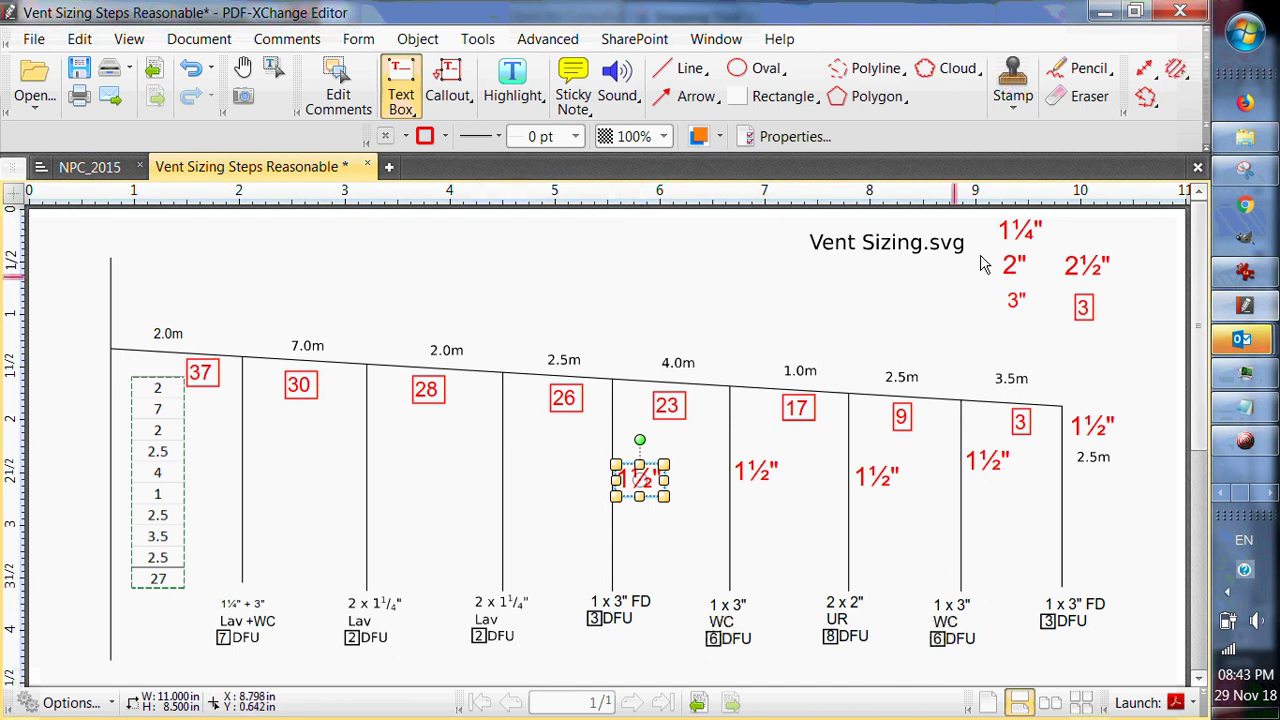
# Place copies of the 1¼" label beside the two Lav vents and a 1½" label beside the Lav + WC vent.
pyautogui.click(1020, 240)
pyautogui.moveTo(1020, 243); pyautogui.dragTo(528, 497)
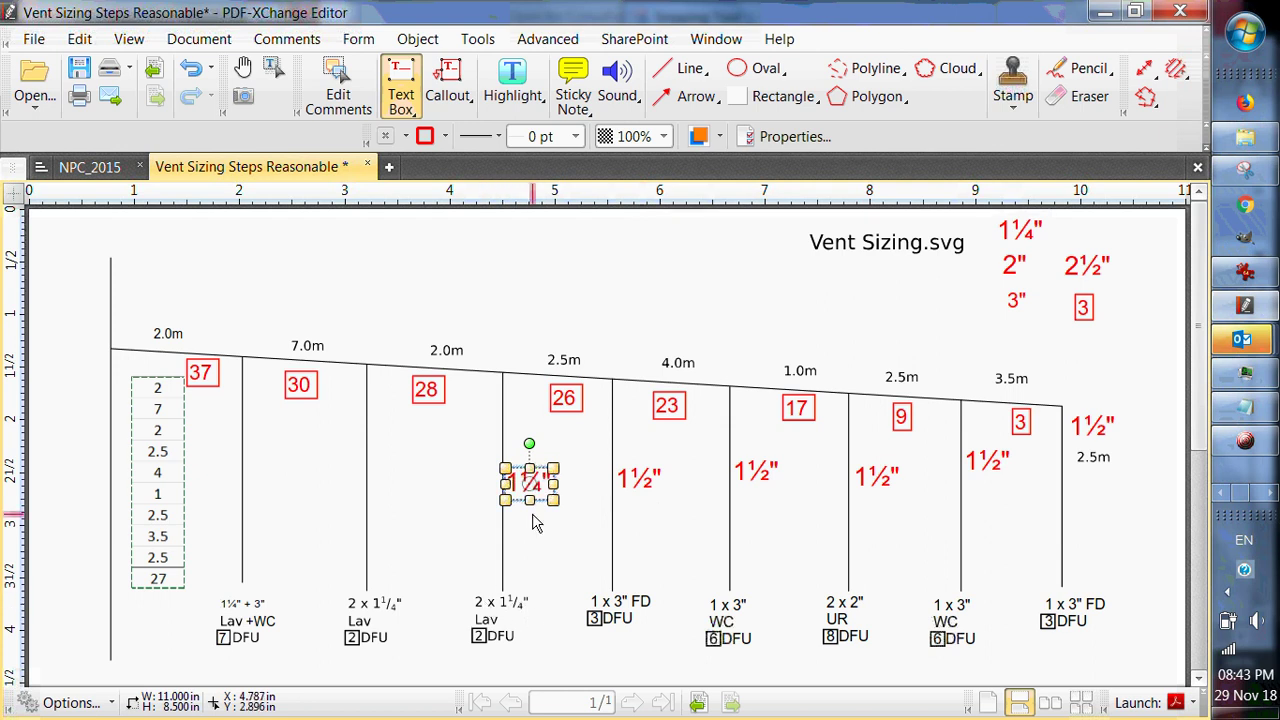
pyautogui.moveTo(537, 490); pyautogui.dragTo(394, 497)
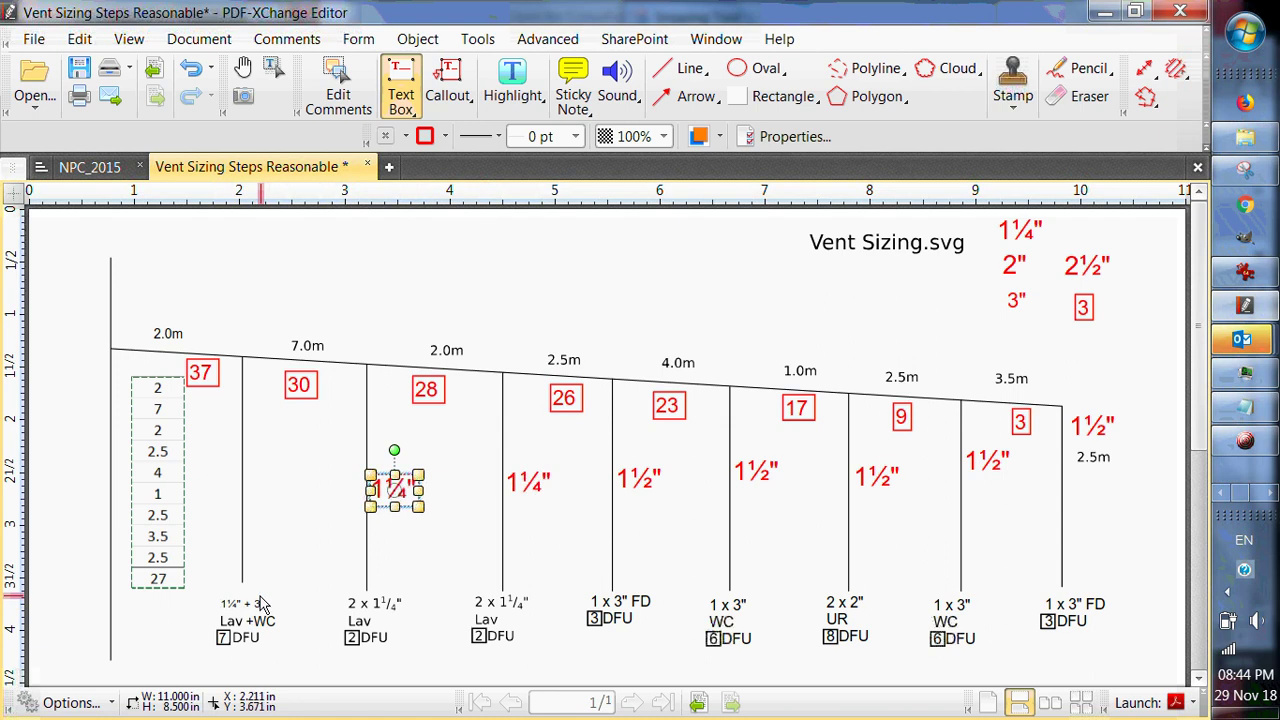
pyautogui.moveTo(399, 496); pyautogui.dragTo(276, 488)
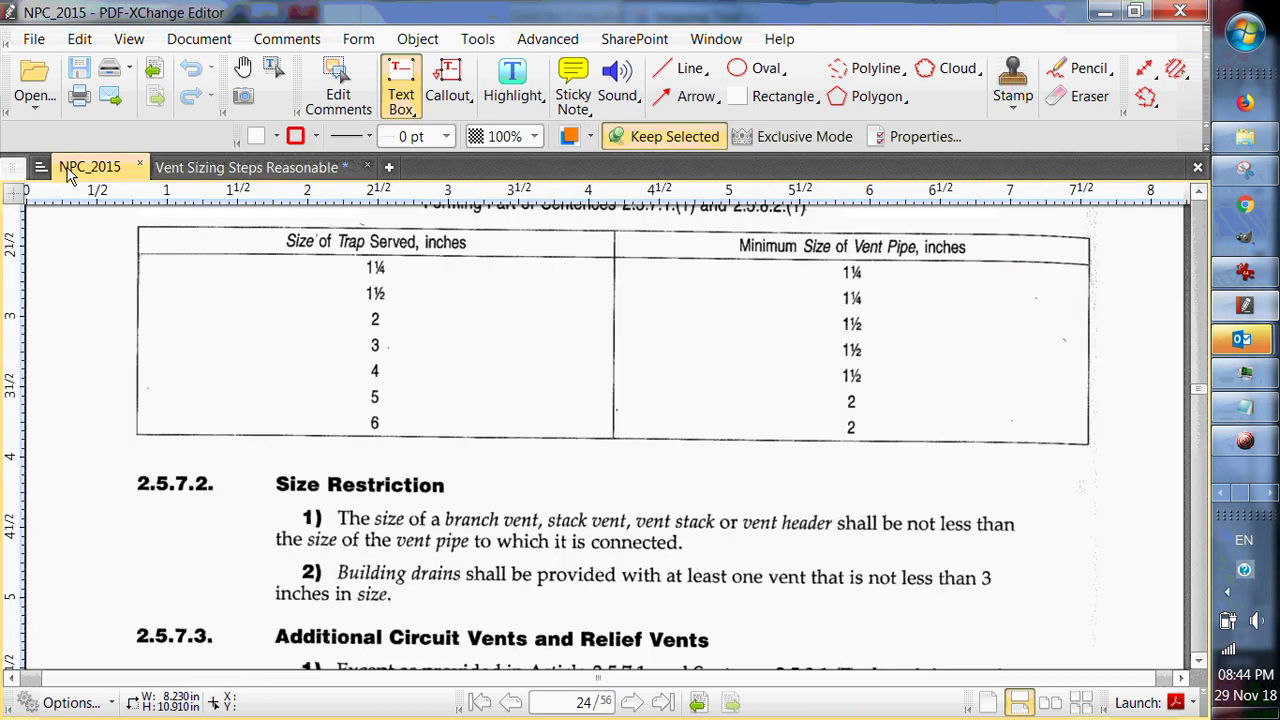
pyautogui.click(246, 167)
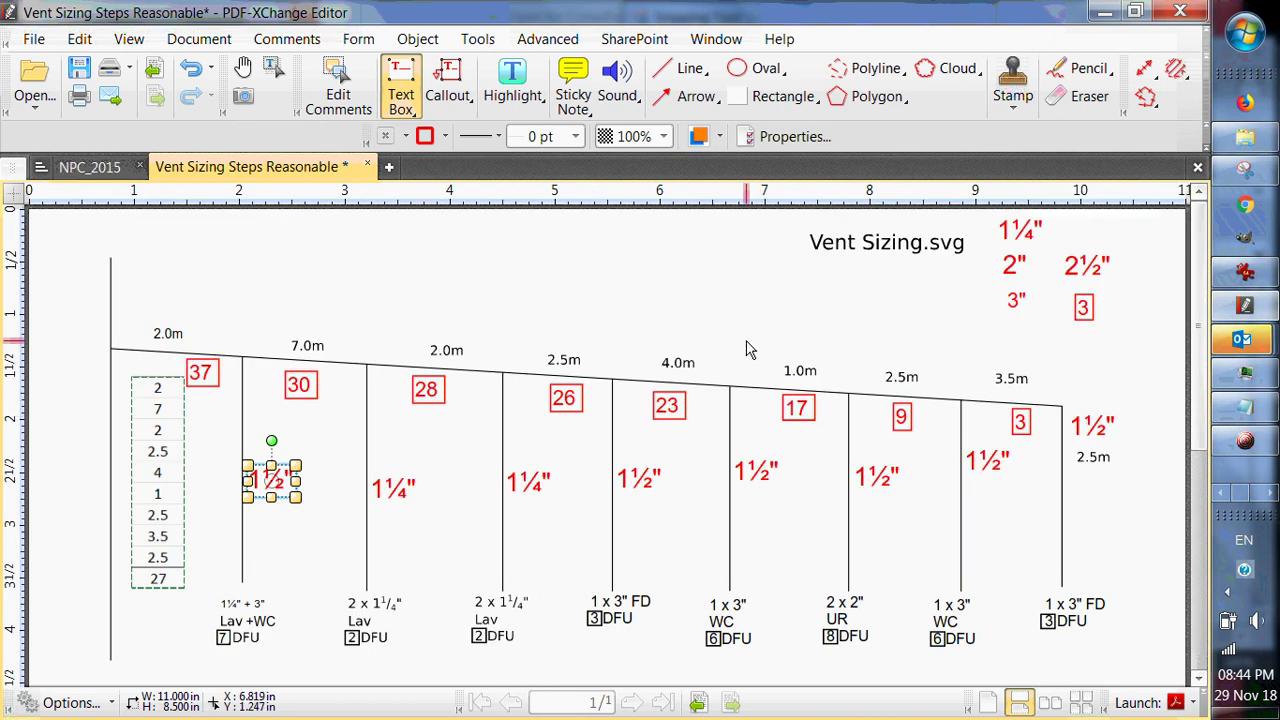
# Check the 3-unit end vent against Table 2.5.8.3 and stamp a red check mark above its 1½" label.
pyautogui.scroll(-1, 760, 380)
pyautogui.scroll(-8, 750, 350)
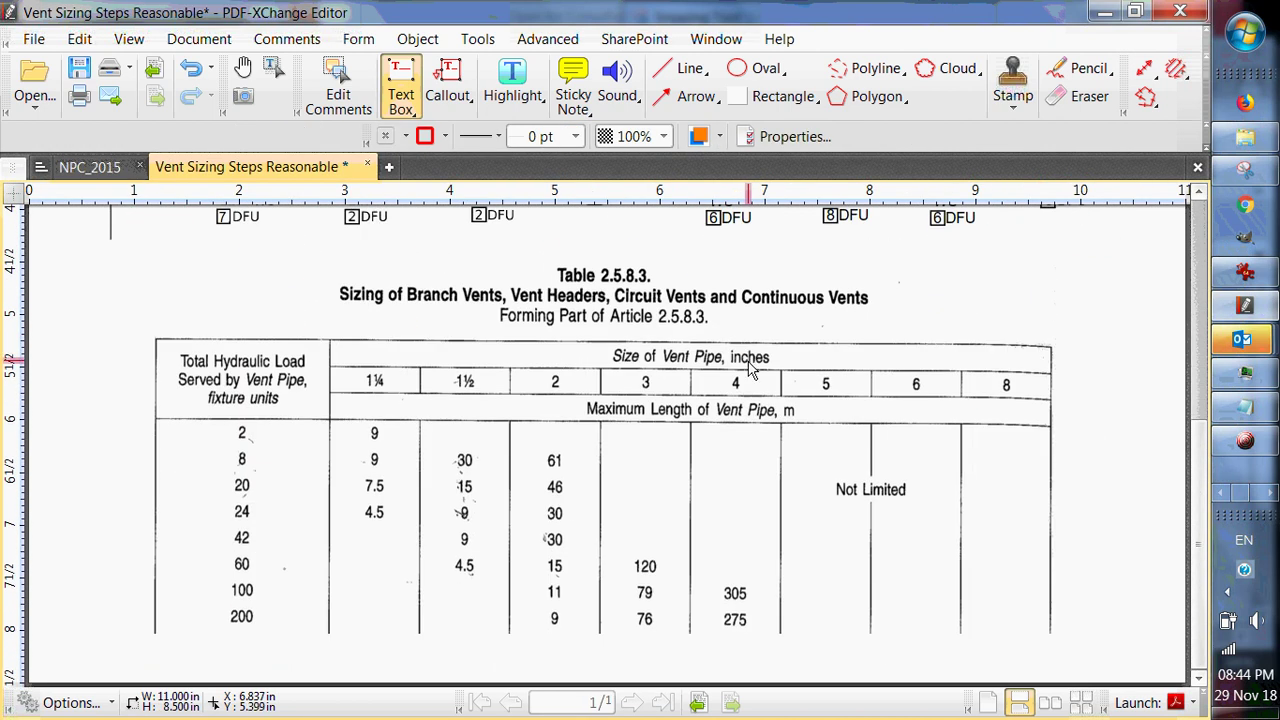
pyautogui.scroll(3, 690, 510)
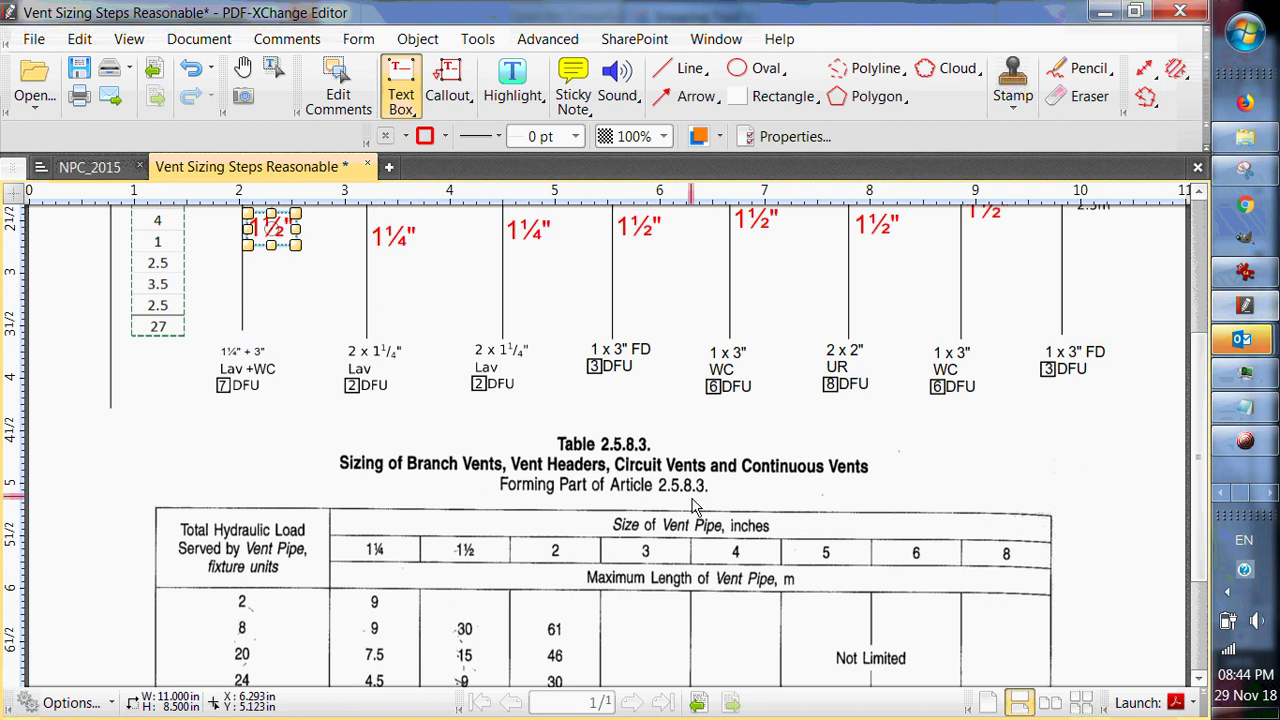
pyautogui.scroll(2, 722, 527)
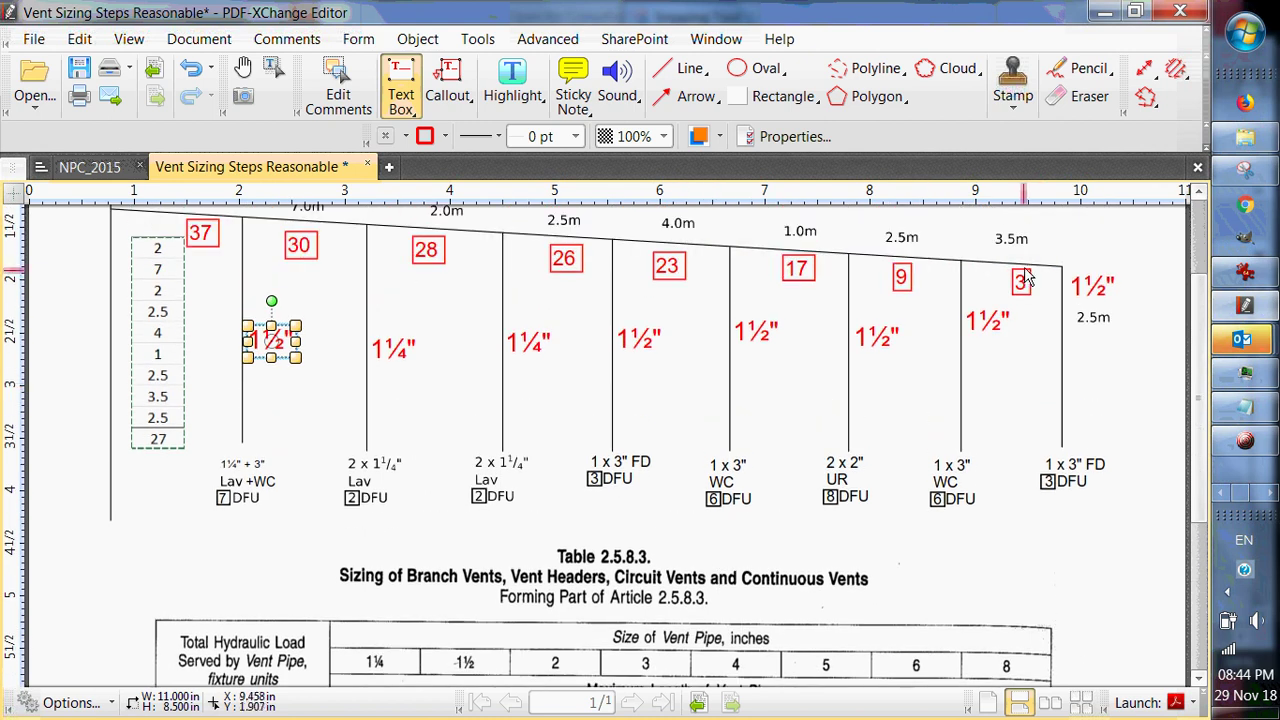
pyautogui.scroll(-3, 1023, 297)
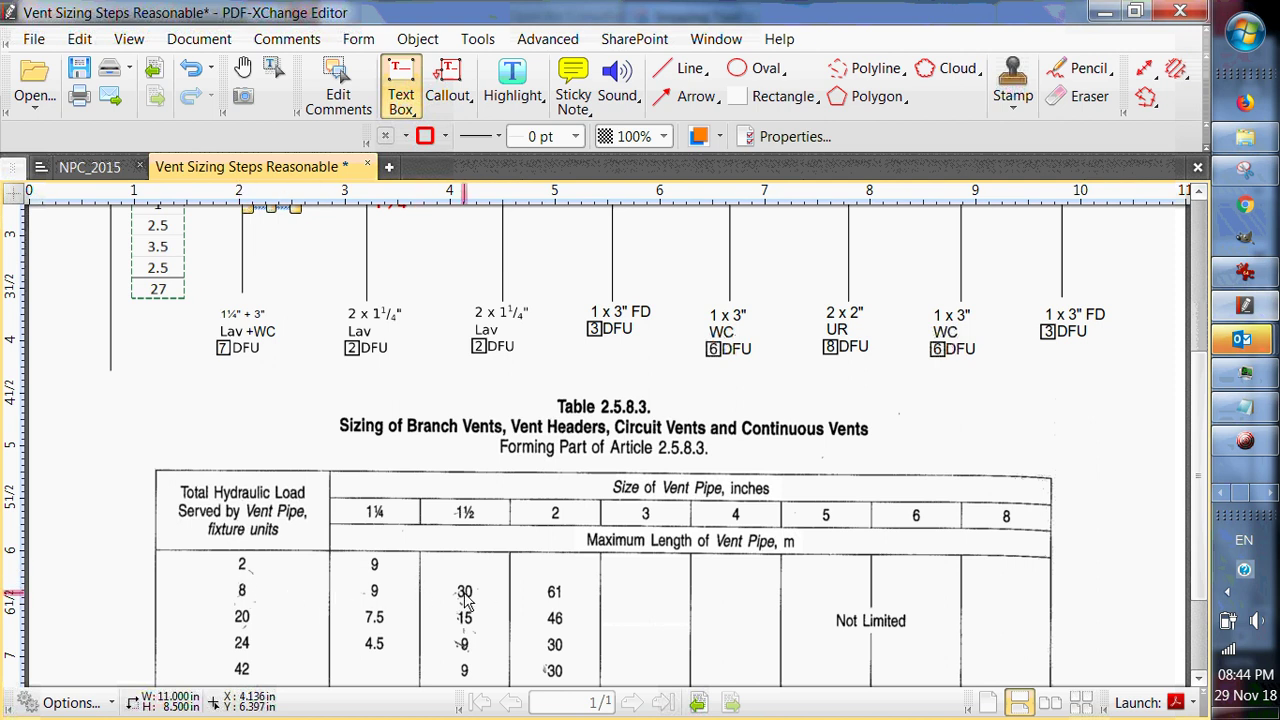
pyautogui.scroll(3, 1100, 330)
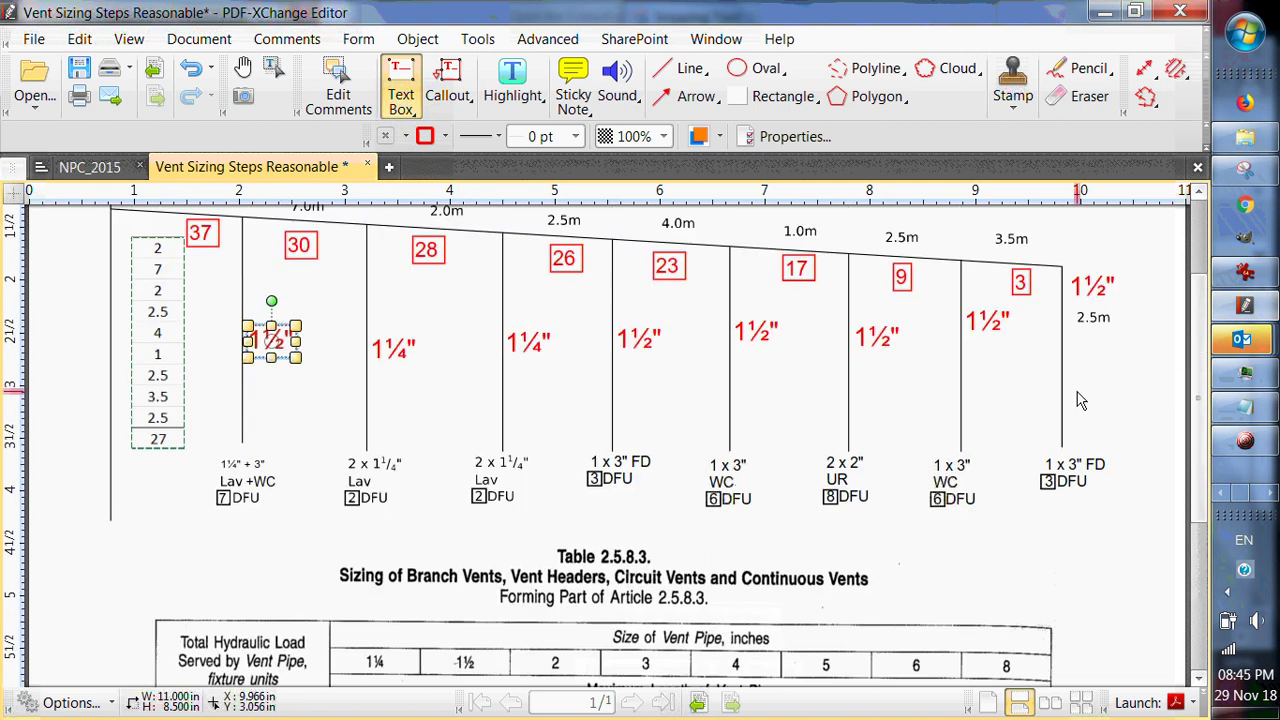
pyautogui.click(1012, 85)
pyautogui.click(1112, 256)
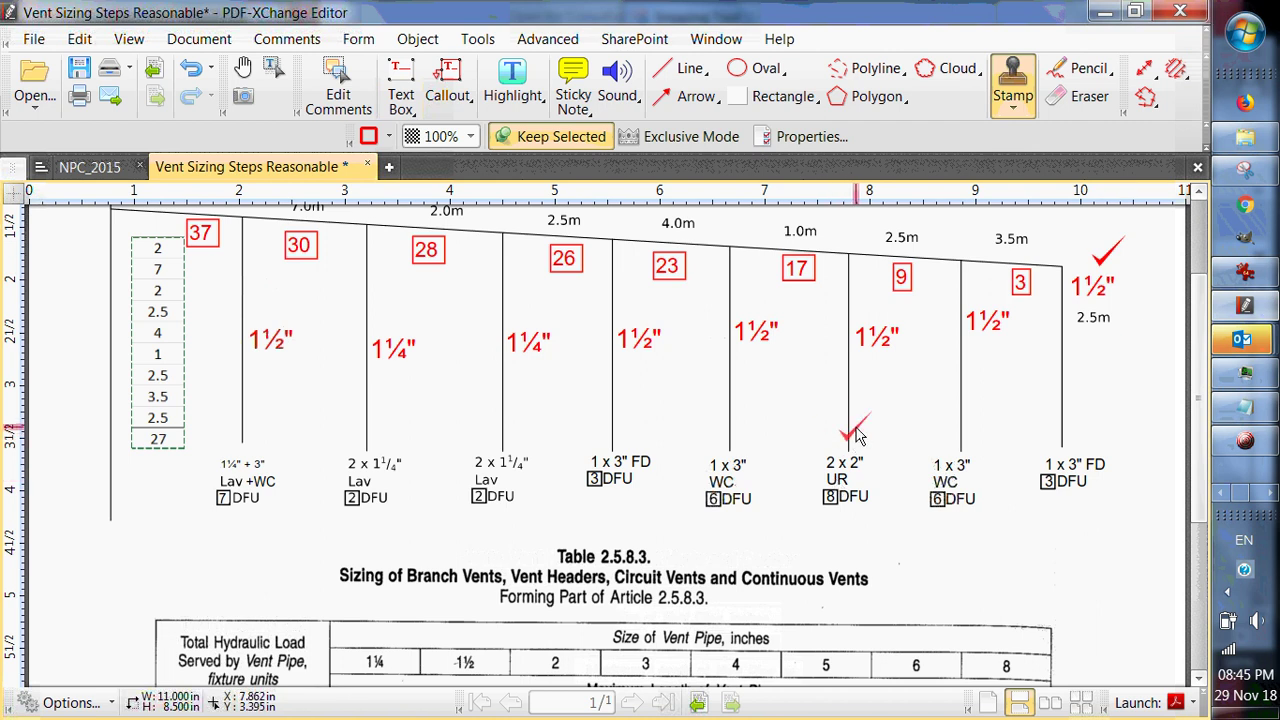
# Consult Table 2.5.8.3 for the 9-unit segment and place a copy of the 2" label above its 2.5m length.
pyautogui.scroll(1, 850, 425)
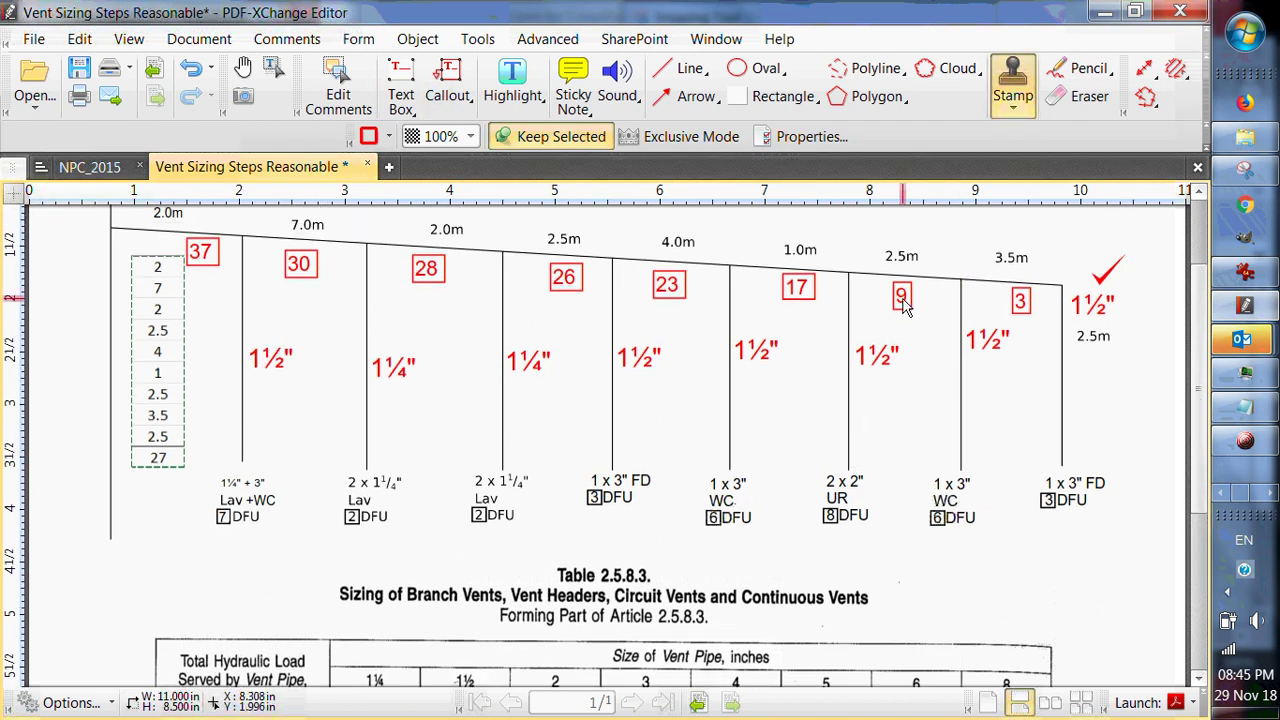
pyautogui.scroll(-4, 260, 580)
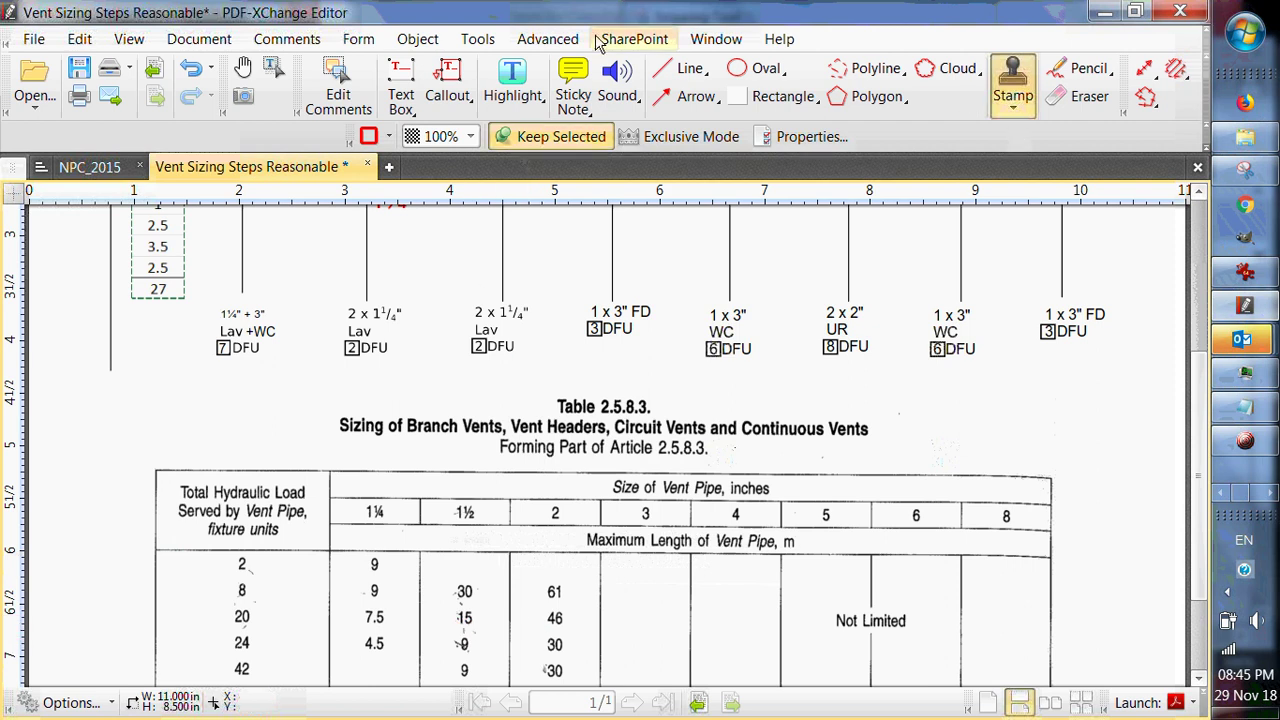
pyautogui.click(403, 80)
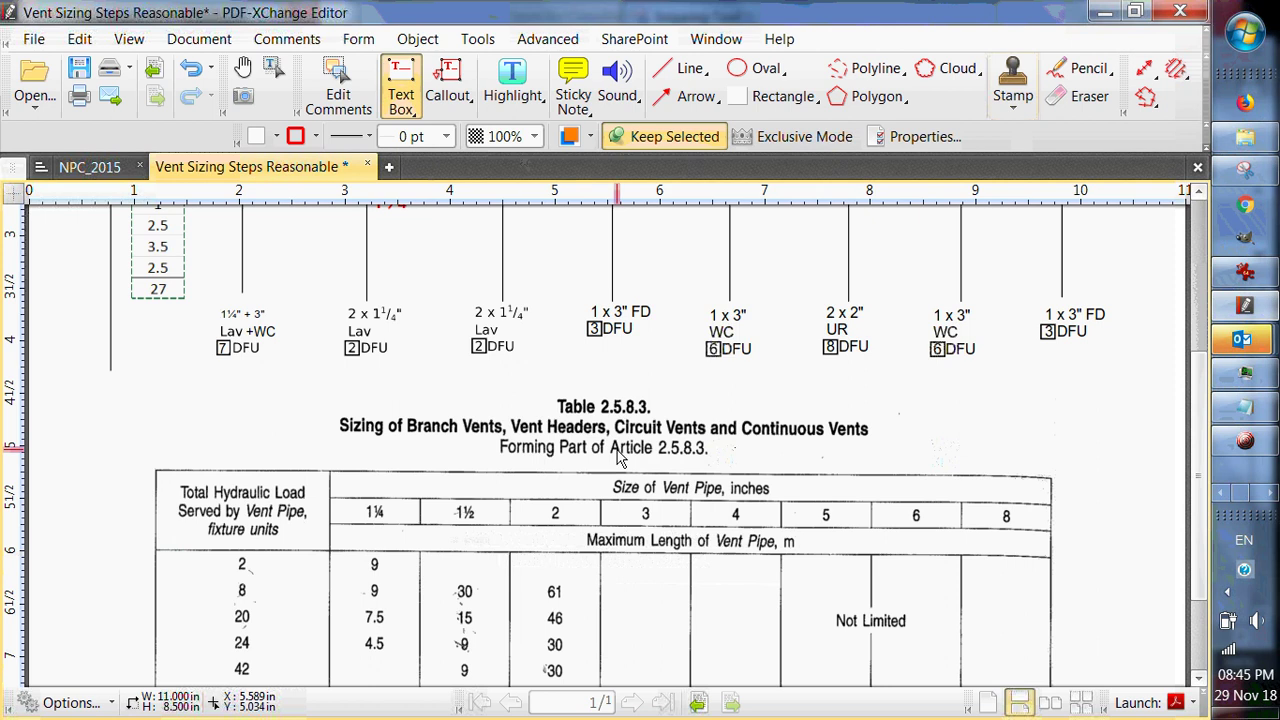
pyautogui.click(242, 67)
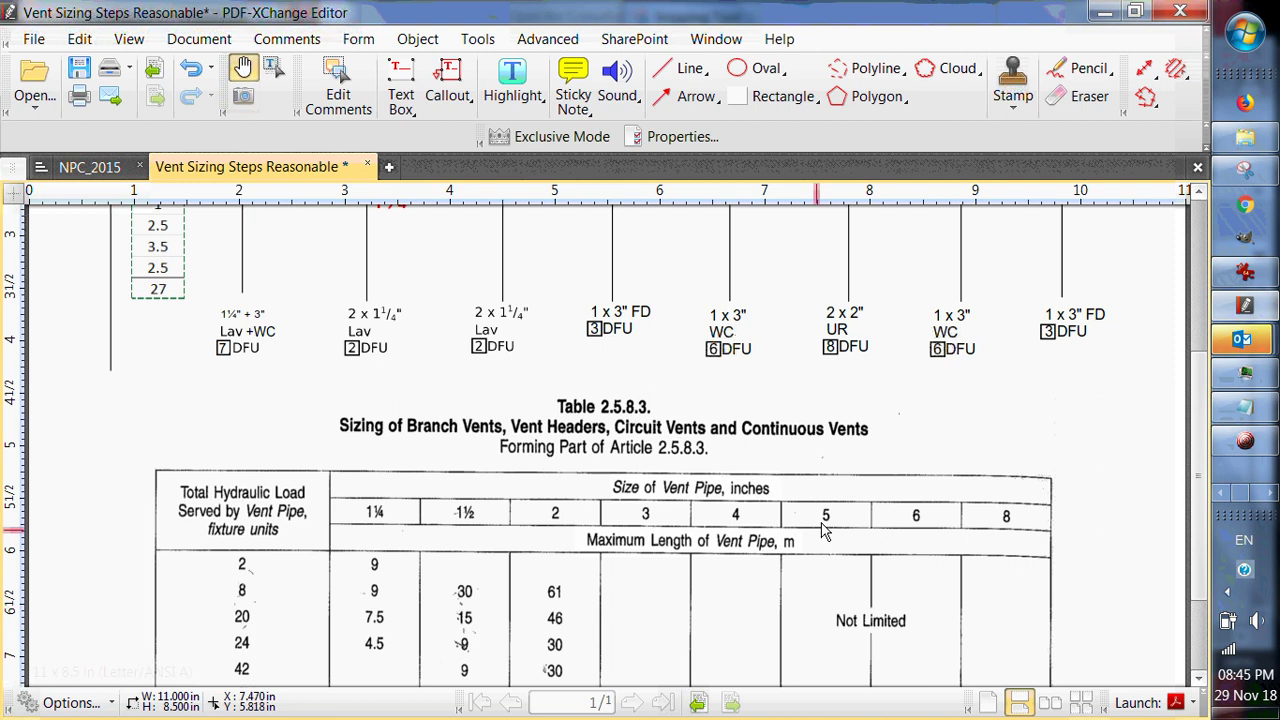
pyautogui.scroll(5, 894, 457)
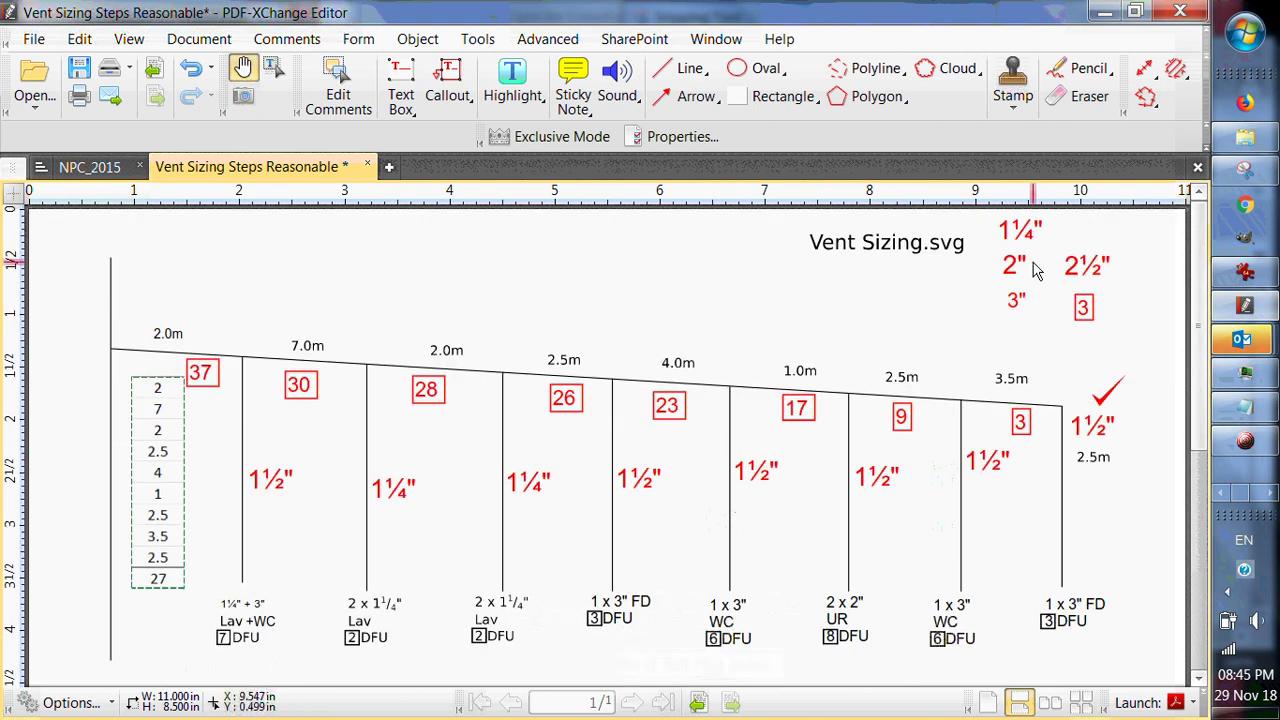
pyautogui.click(1016, 268)
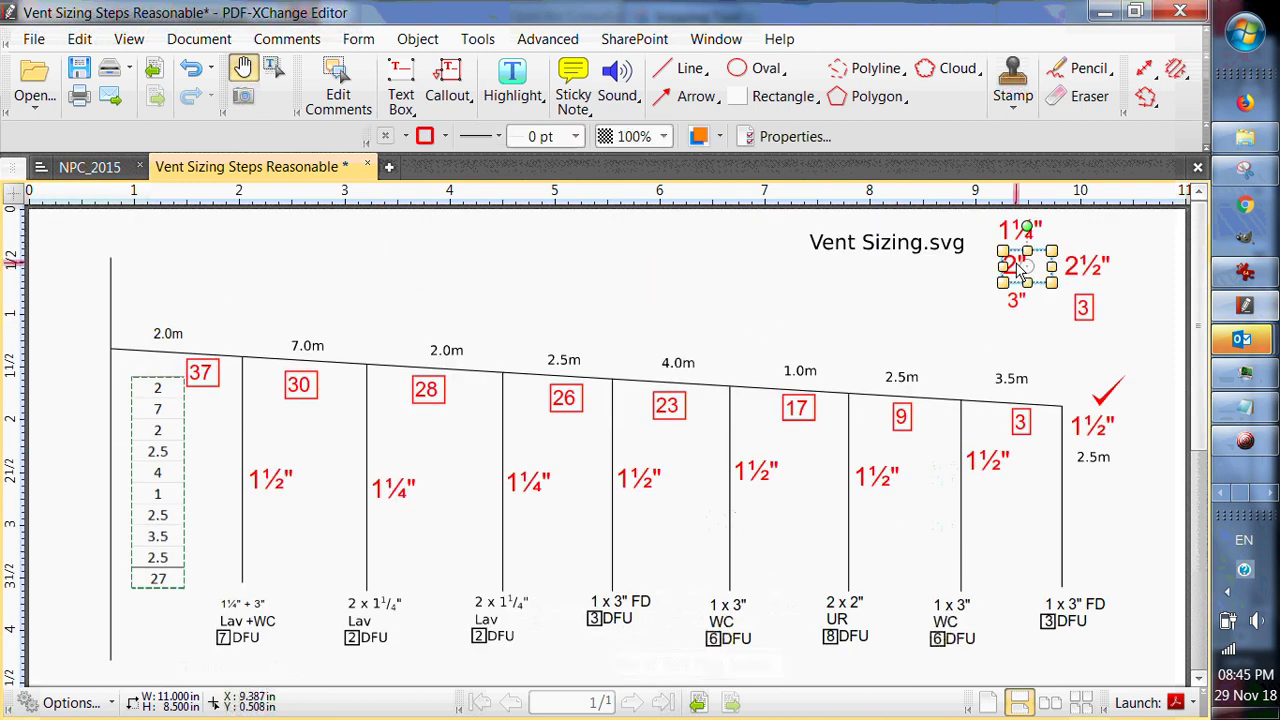
pyautogui.click(1010, 298)
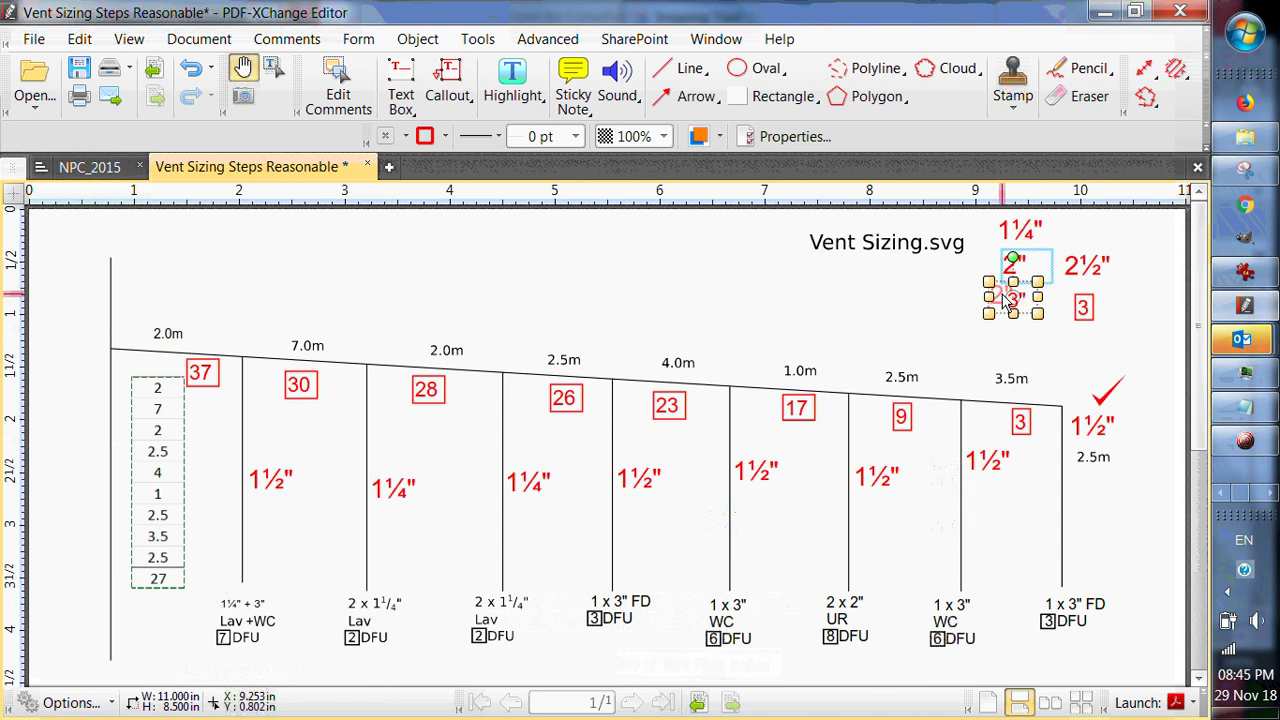
pyautogui.moveTo(1005, 300)
pyautogui.mouseDown()
pyautogui.moveTo(900, 369)
pyautogui.moveTo(900, 352)
pyautogui.moveTo(890, 358)
pyautogui.mouseUp()
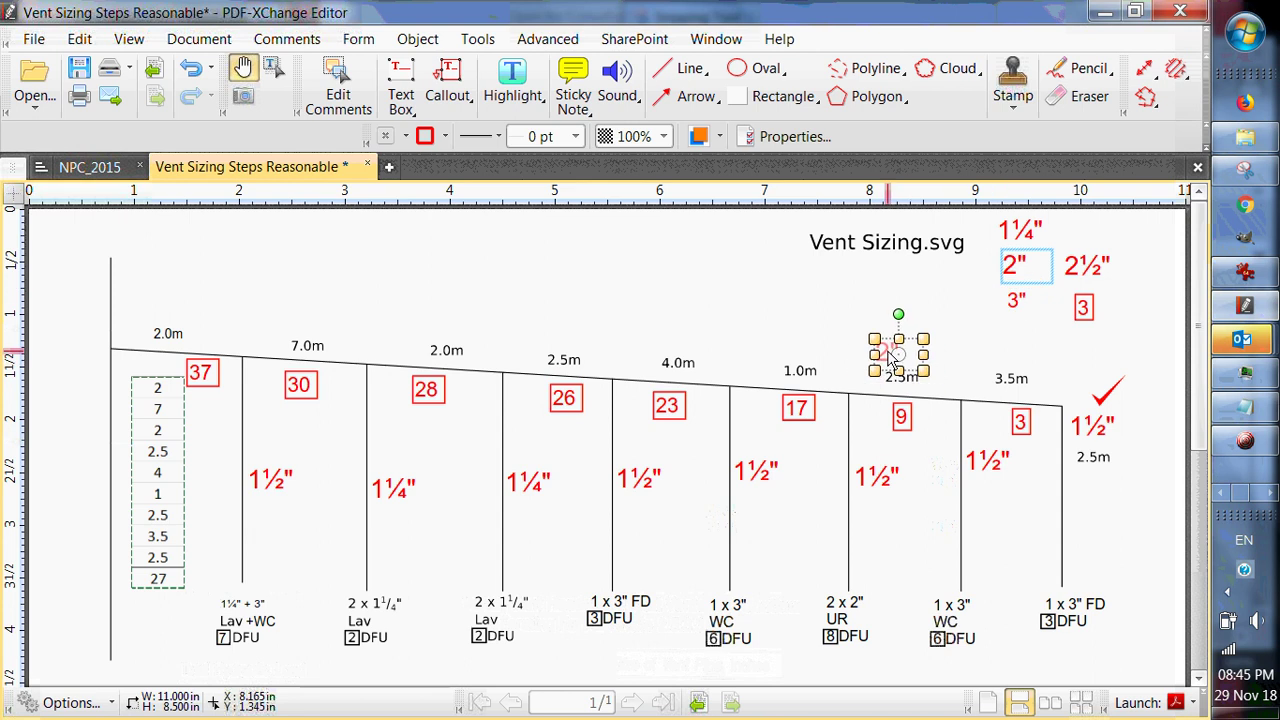
# Compare the vent size restriction in Article 2.5.7.2 with the allowed lengths in Table 2.5.8.3 for the 9-unit and 17-unit segments.
pyautogui.click(92, 167)
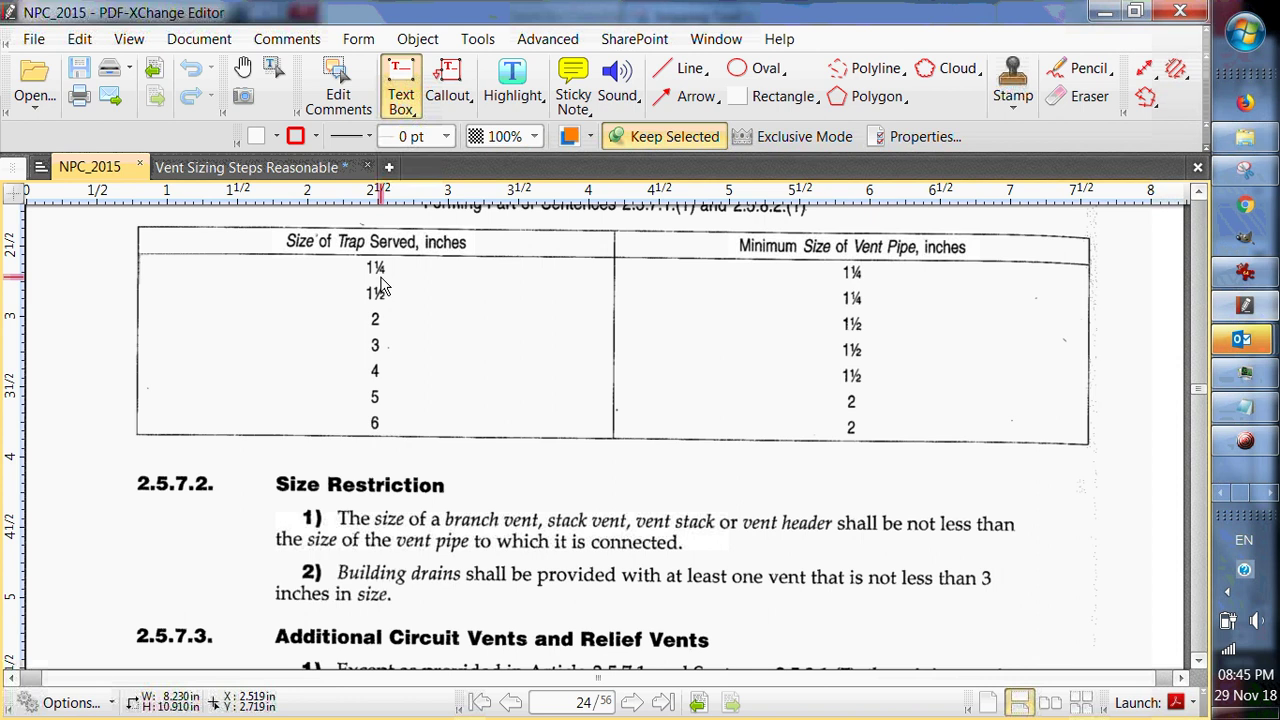
pyautogui.click(184, 176)
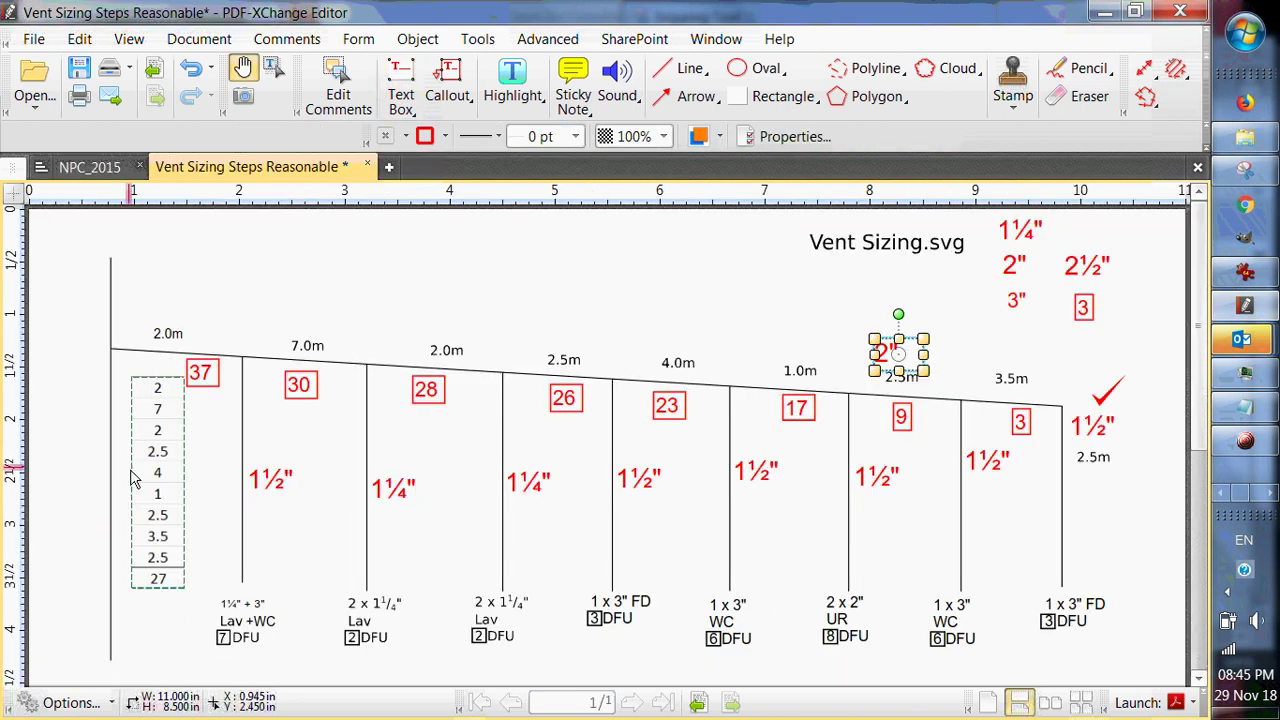
pyautogui.scroll(-4, 300, 488)
pyautogui.scroll(-1, 393, 494)
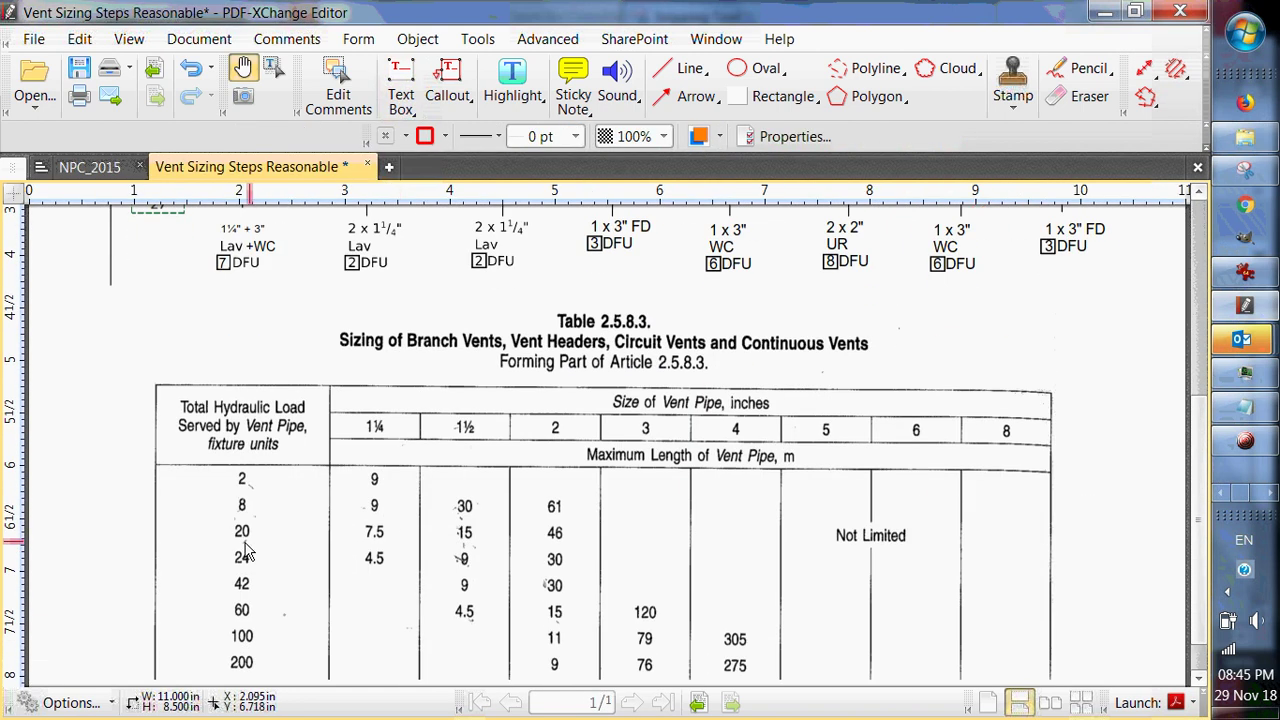
pyautogui.scroll(5, 823, 338)
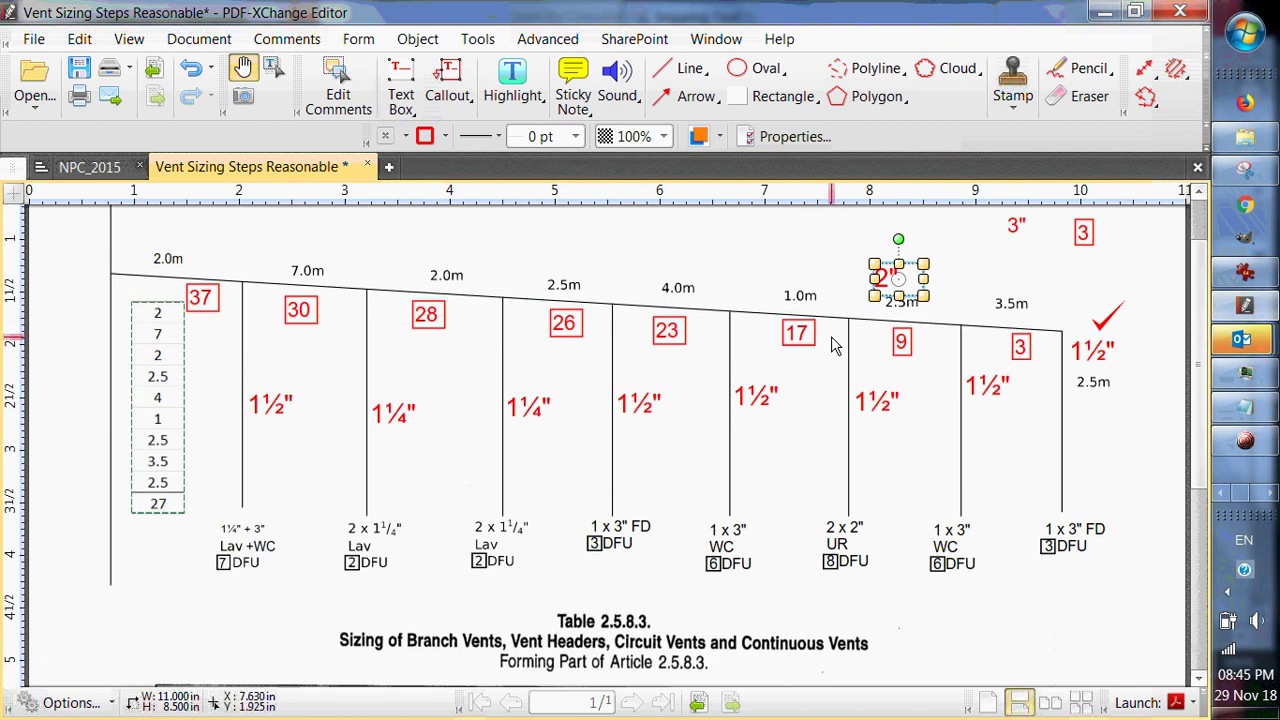
pyautogui.scroll(-5, 652, 420)
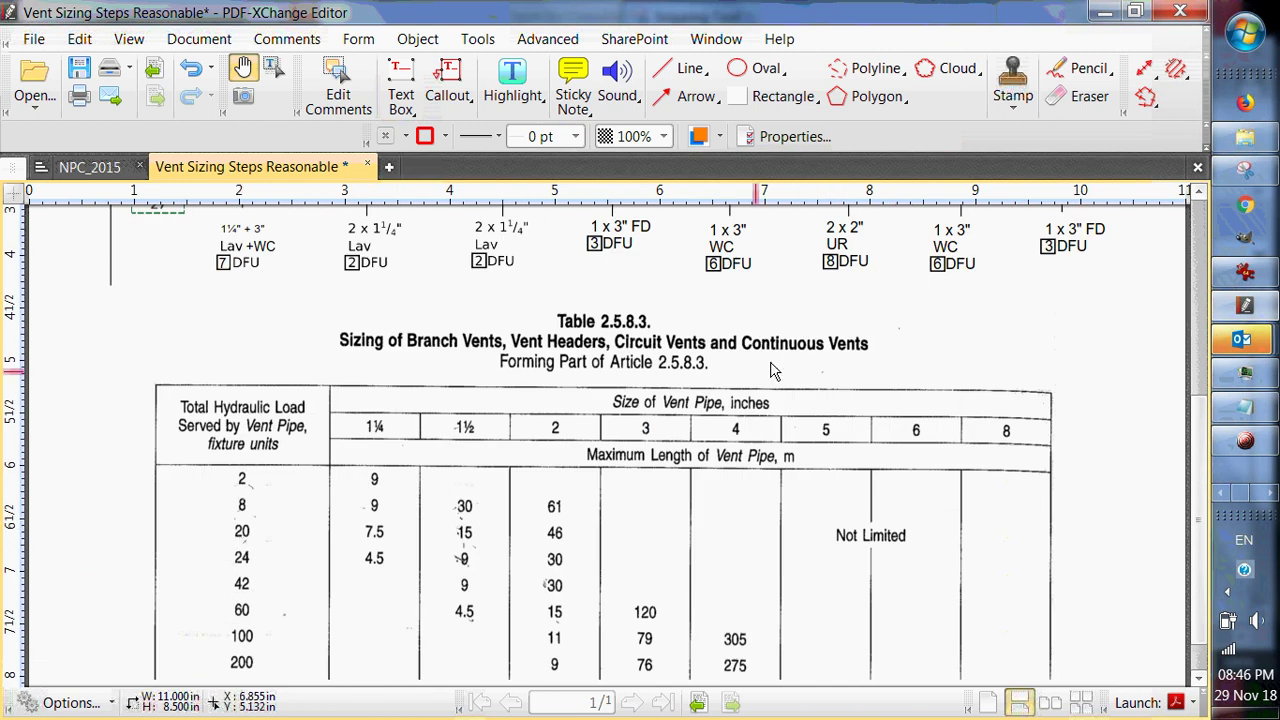
pyautogui.scroll(5, 903, 343)
pyautogui.scroll(-5, 250, 540)
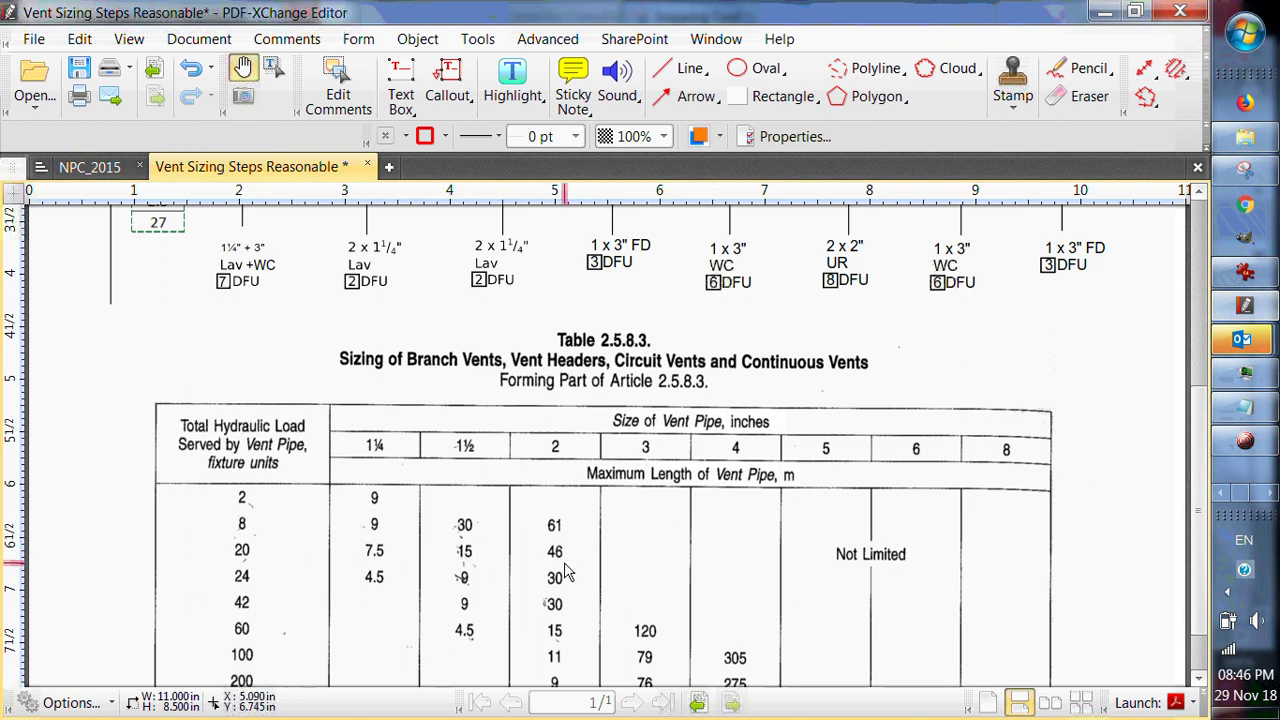
pyautogui.scroll(3, 562, 571)
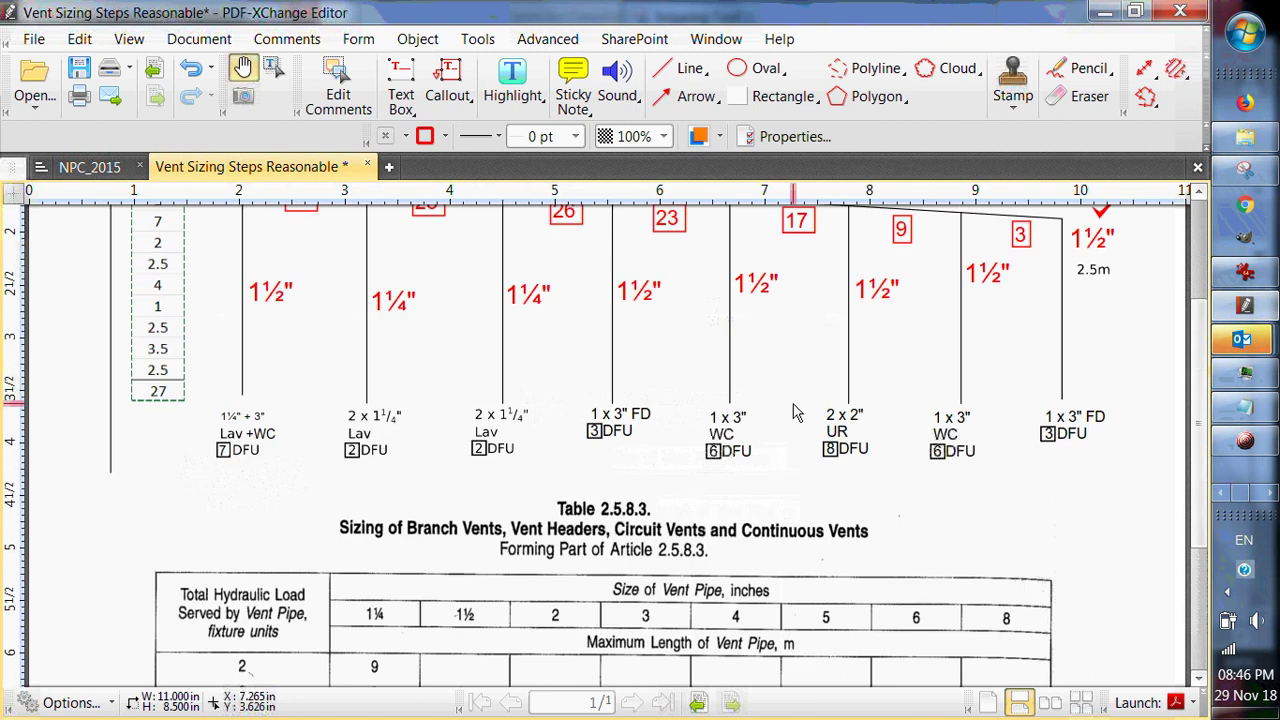
# Narrow the text box of the 9-unit segment's 2" label and centre it above the 2.5m length.
pyautogui.moveTo(922, 336)
pyautogui.mouseDown()
pyautogui.moveTo(910, 350)
pyautogui.moveTo(894, 336)
pyautogui.mouseUp()
pyautogui.press('Escape')
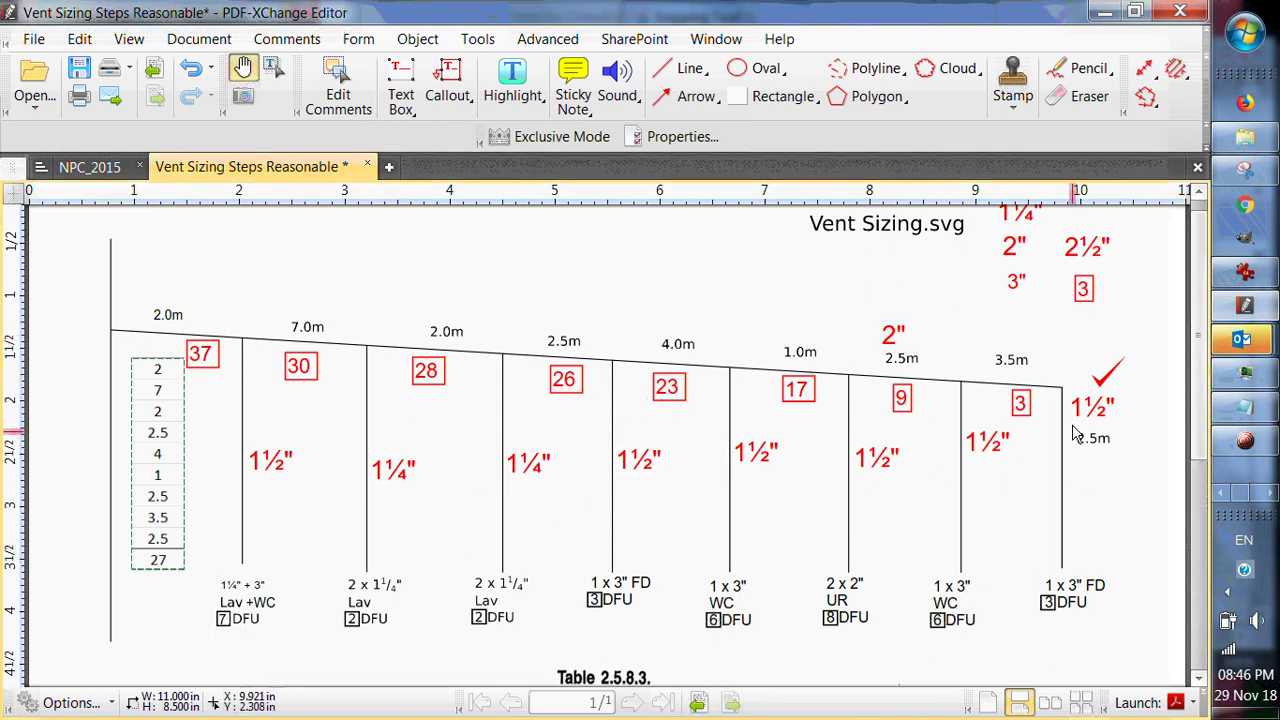
pyautogui.click(889, 347)
pyautogui.moveTo(889, 347); pyautogui.dragTo(896, 347)
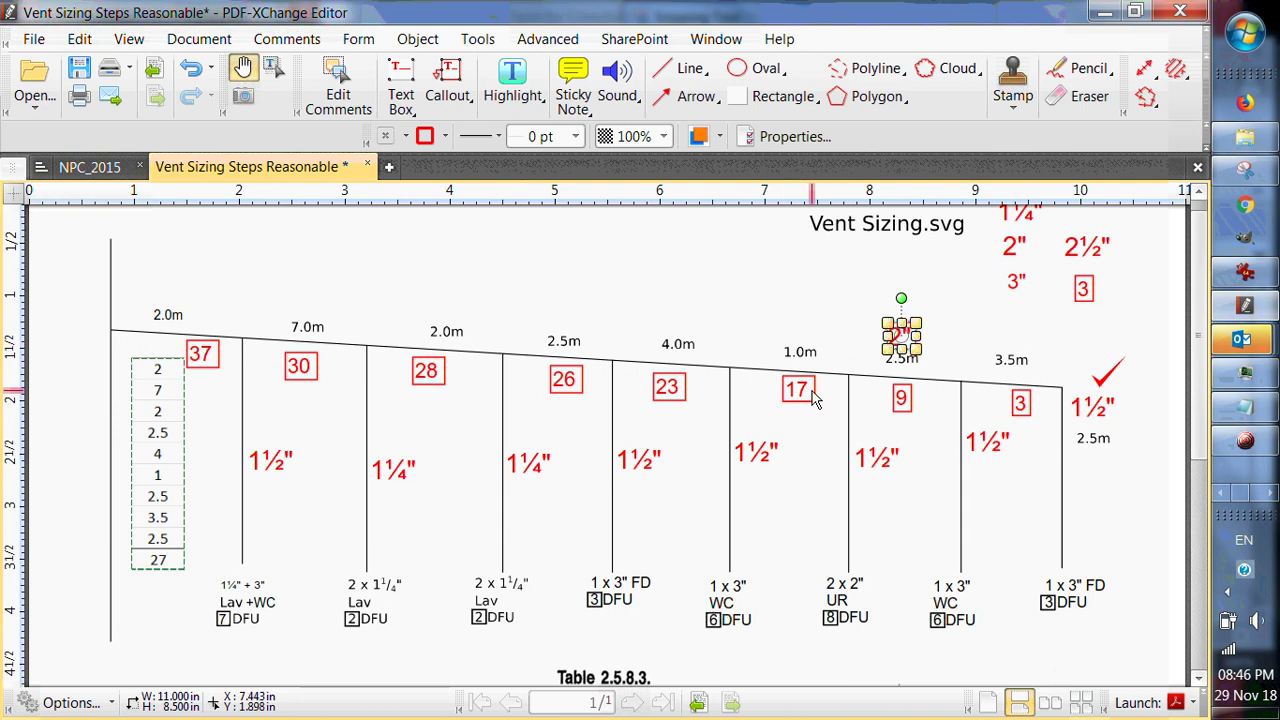
# Consult Table 2.5.8.3 and place copies of the 2" label above the 1.0m (17-unit) and 4.0m (23-unit) segments.
pyautogui.scroll(-5, 813, 398)
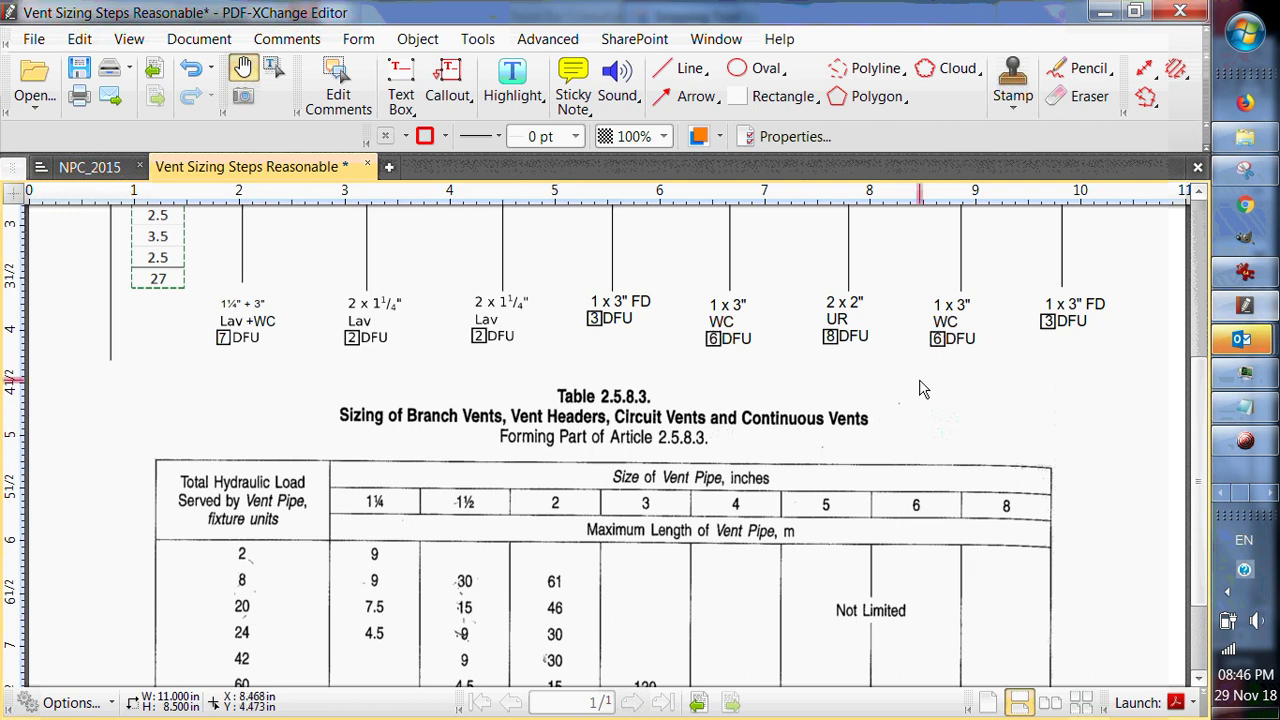
pyautogui.scroll(4, 920, 386)
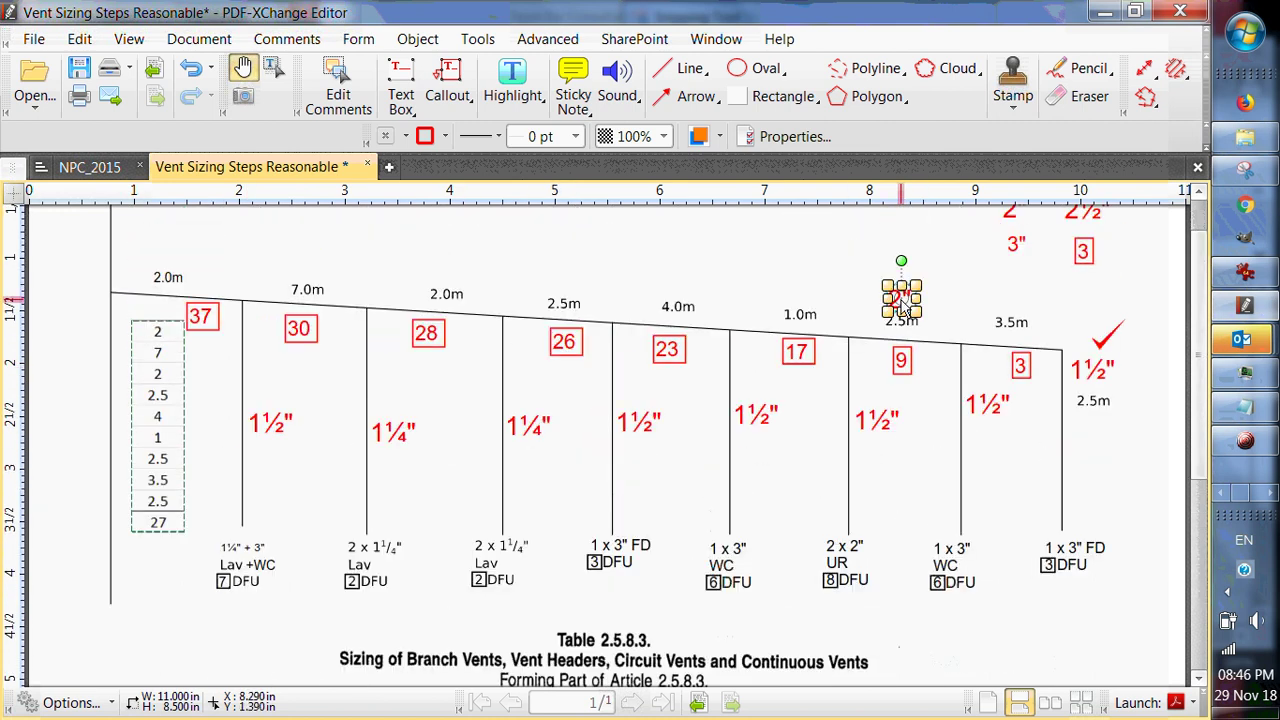
pyautogui.moveTo(902, 300); pyautogui.dragTo(797, 296)
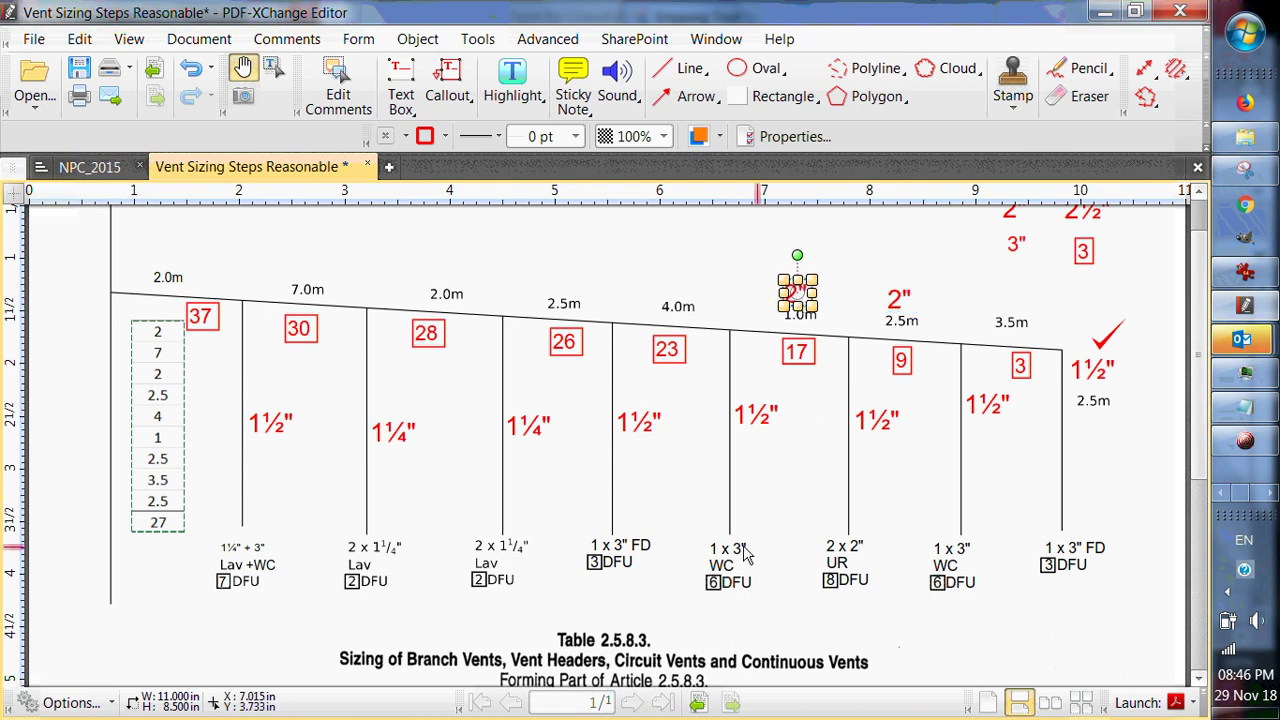
pyautogui.scroll(-5, 540, 645)
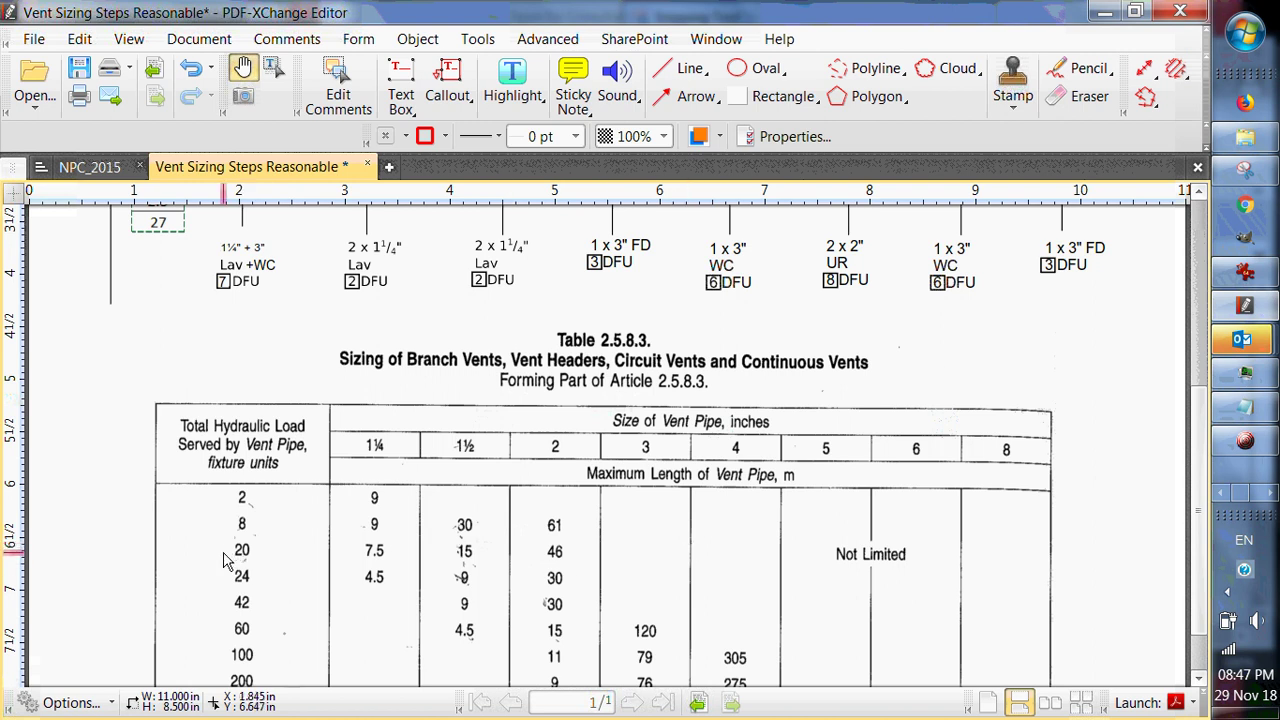
pyautogui.scroll(5, 891, 357)
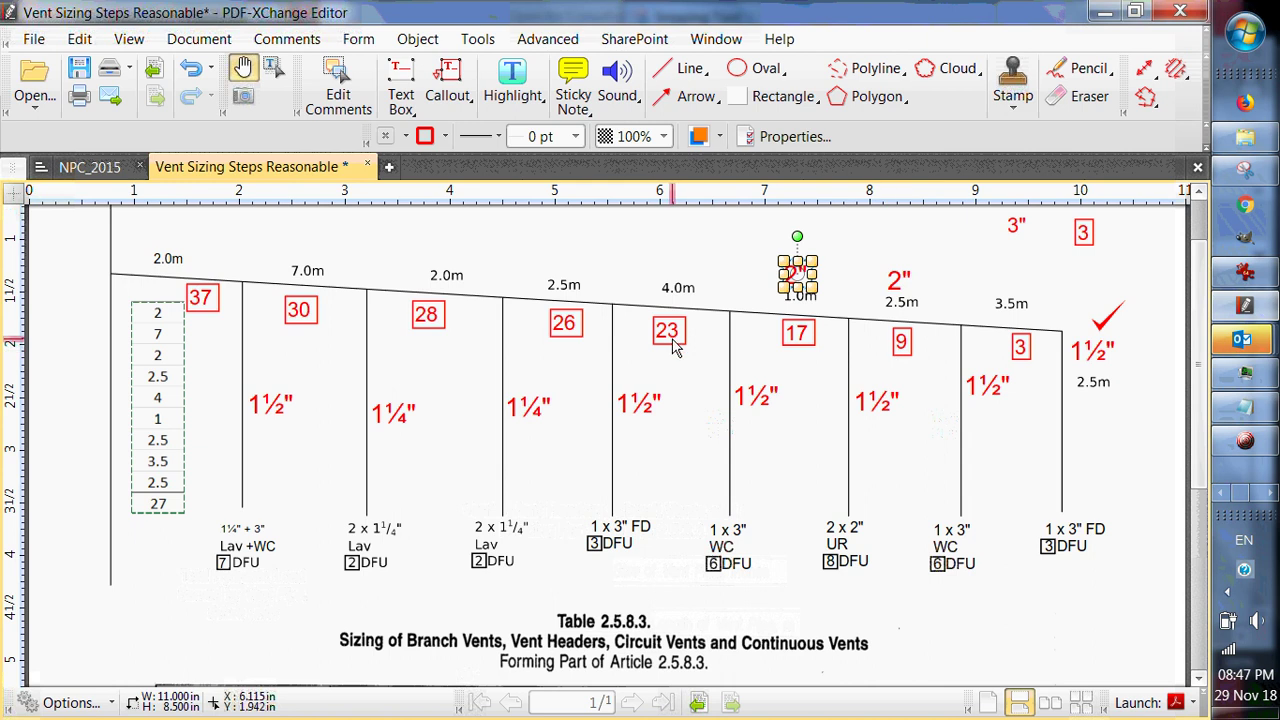
pyautogui.scroll(-5, 673, 345)
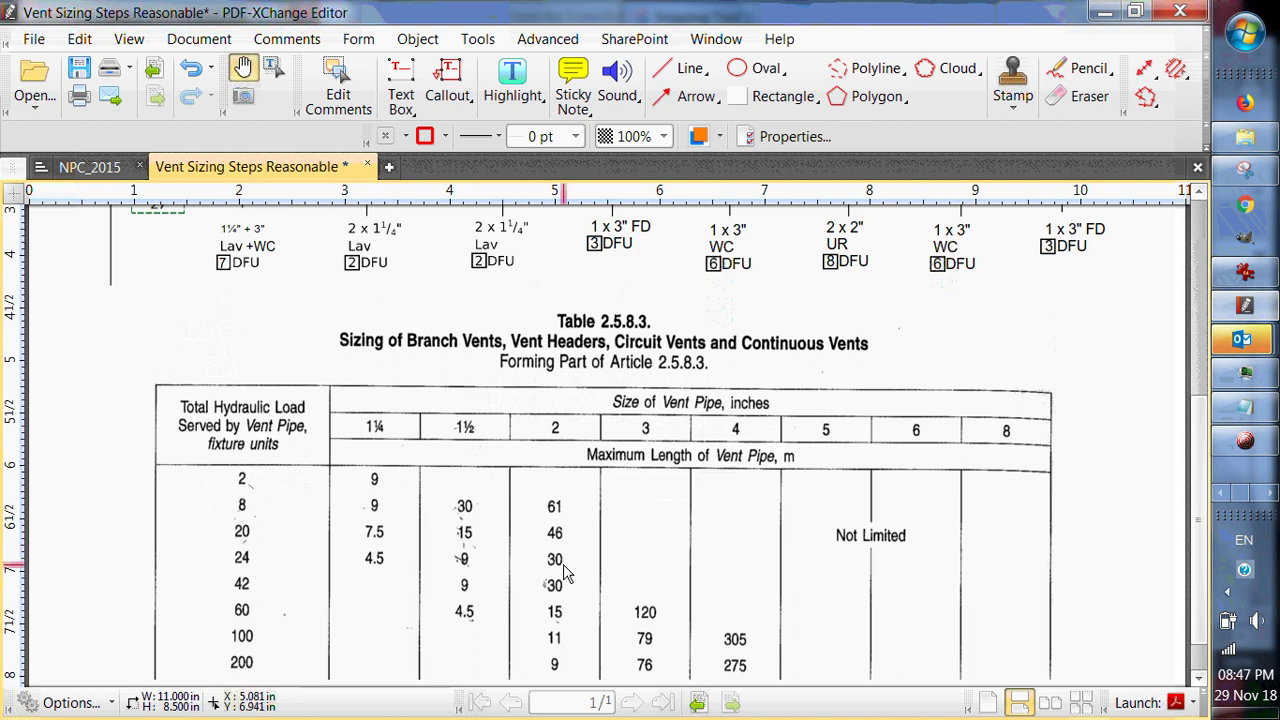
pyautogui.scroll(5, 565, 578)
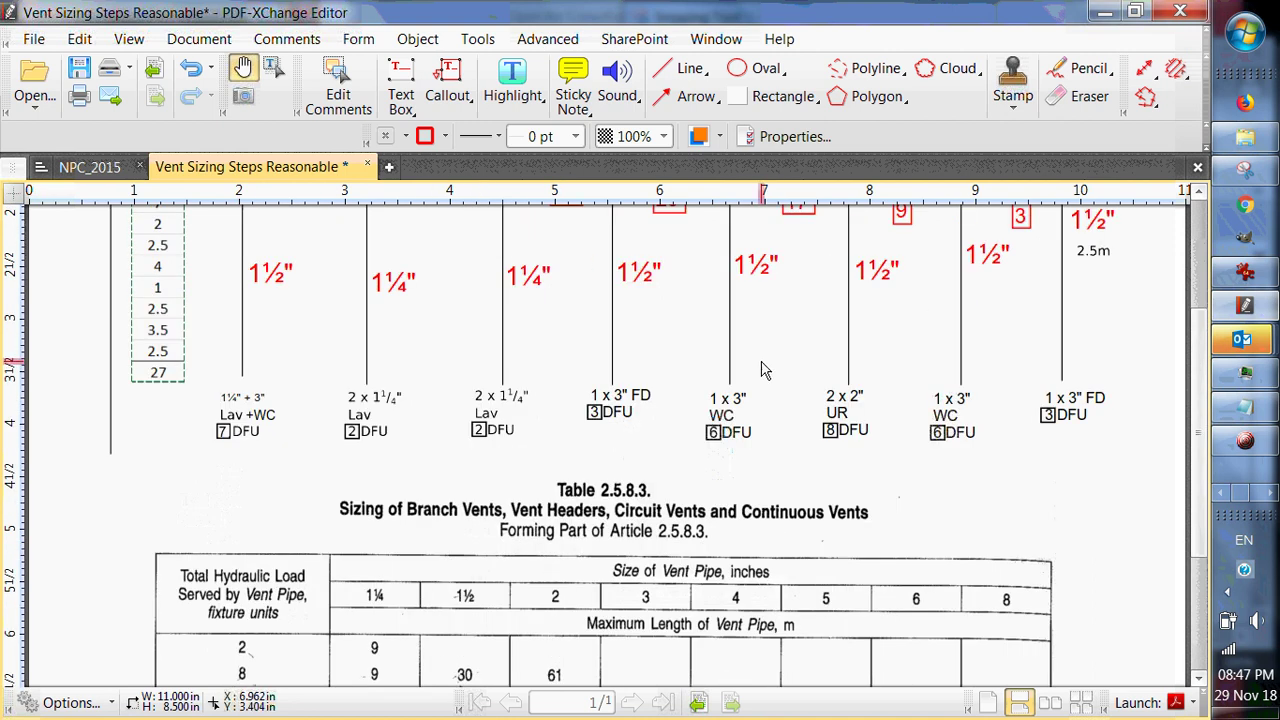
pyautogui.moveTo(802, 357); pyautogui.dragTo(680, 346)
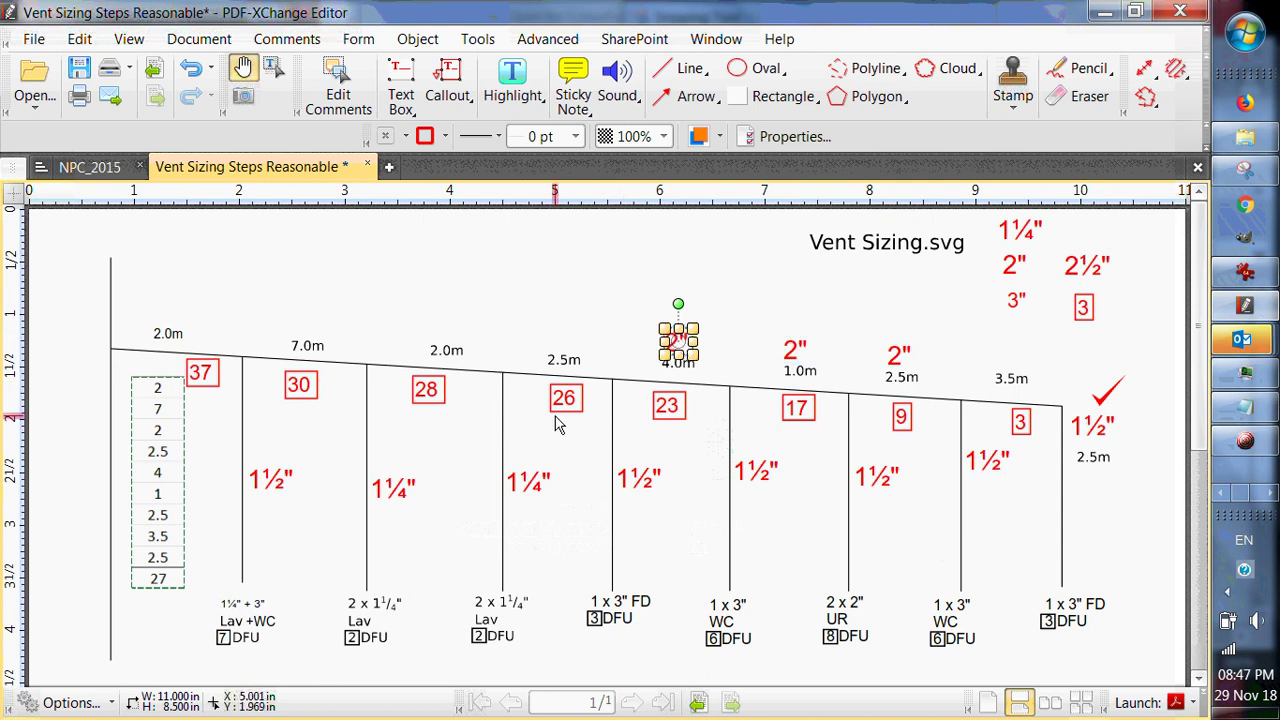
# Consult Table 2.5.8.3 and copy the 2" label above the 26-unit 2.5m segment and the 28-unit 2.0m segment.
pyautogui.scroll(-2, 686, 502)
pyautogui.scroll(-3, 686, 502)
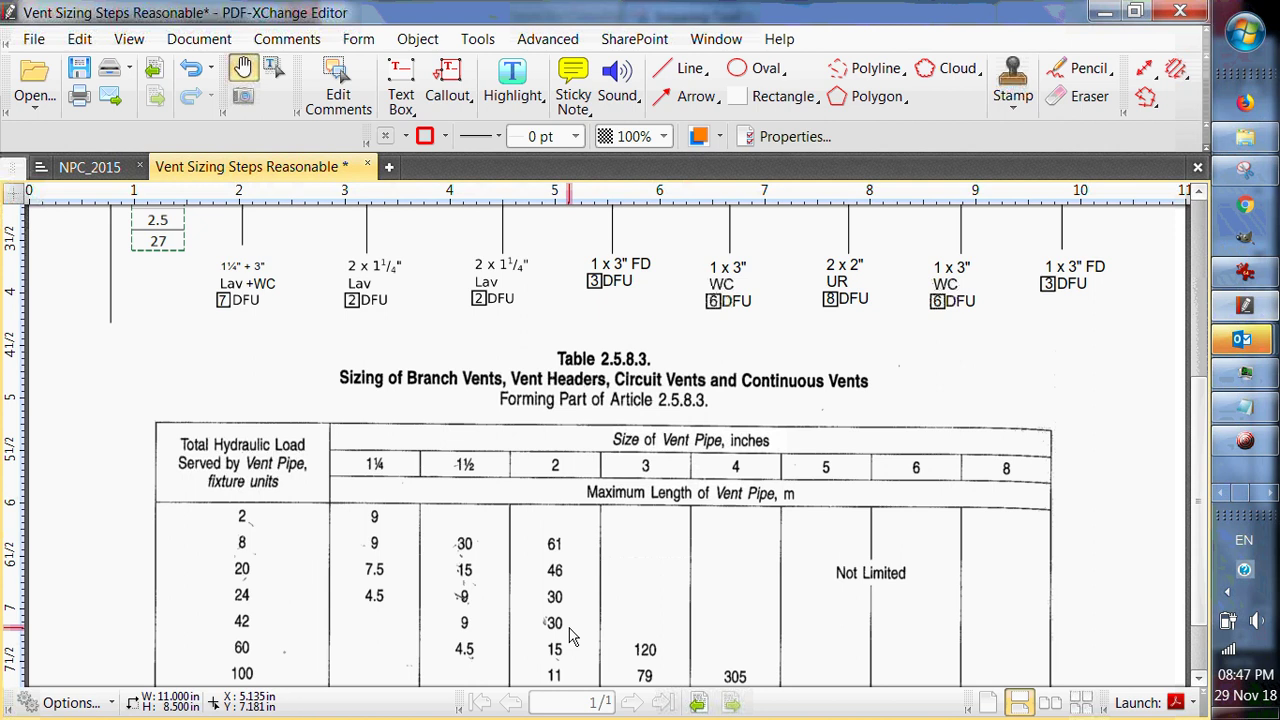
pyautogui.scroll(6, 572, 635)
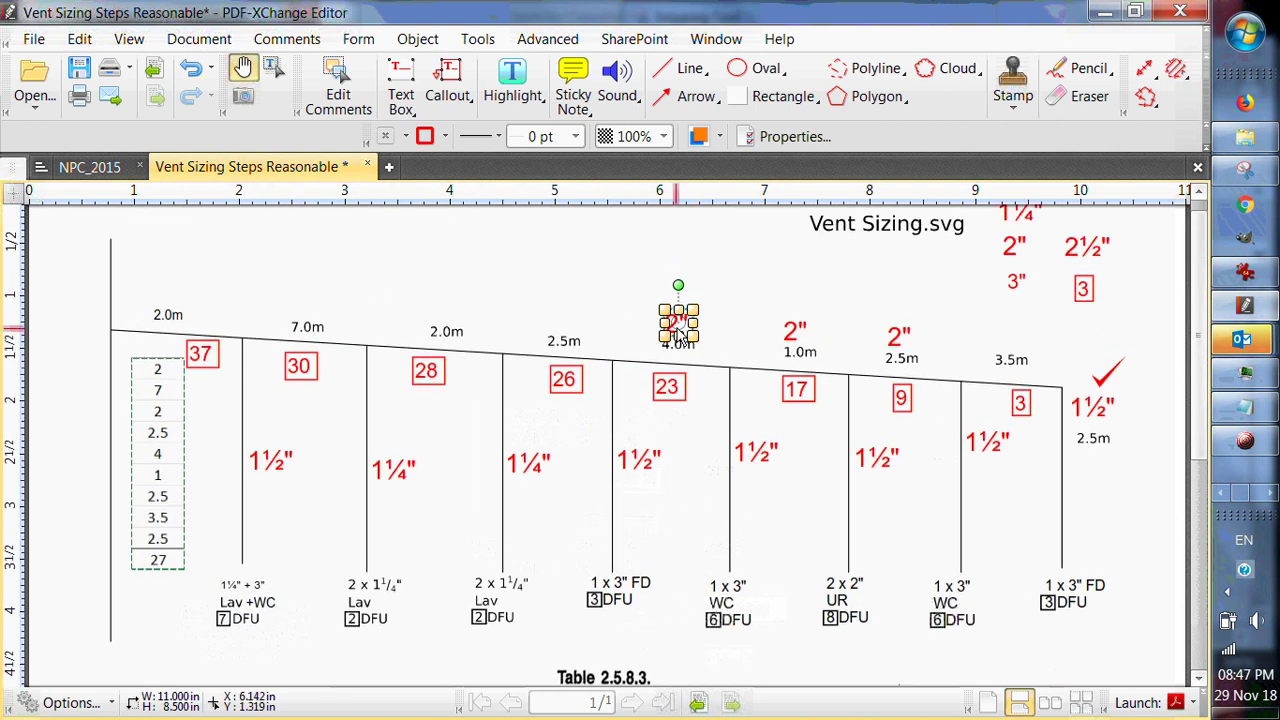
pyautogui.moveTo(678, 340); pyautogui.dragTo(575, 330)
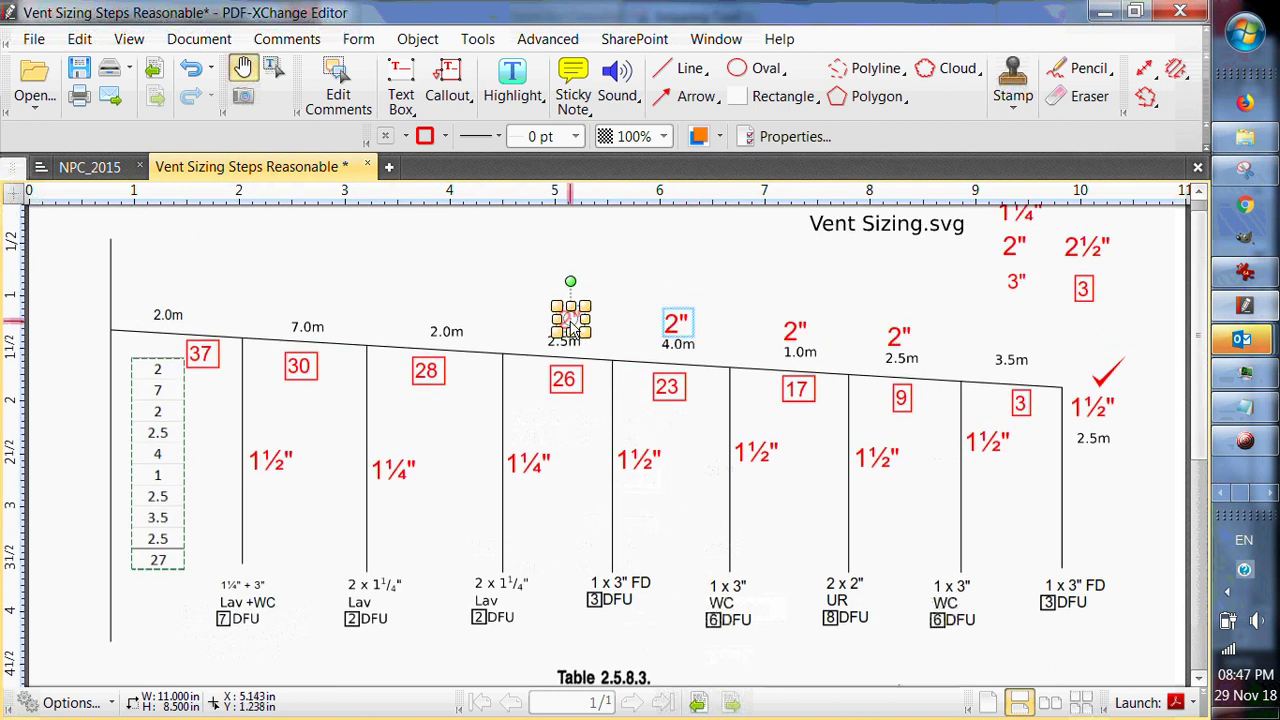
pyautogui.scroll(-6, 460, 425)
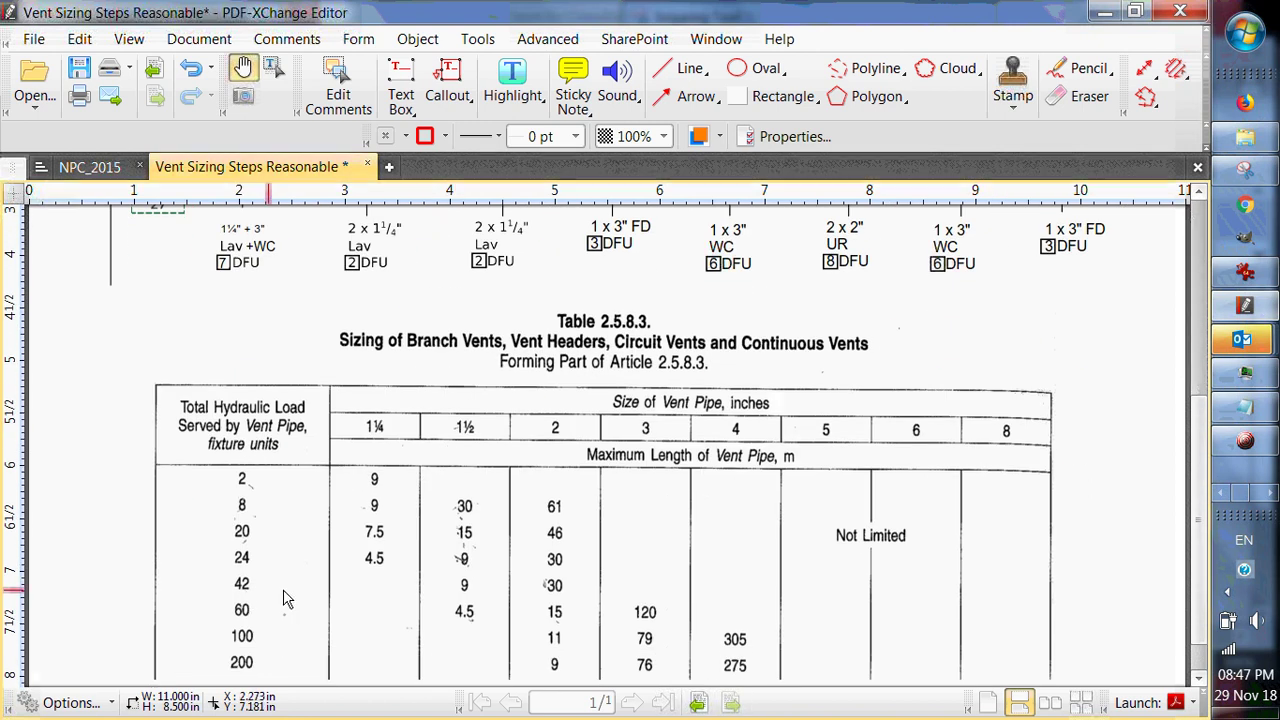
pyautogui.scroll(6, 690, 520)
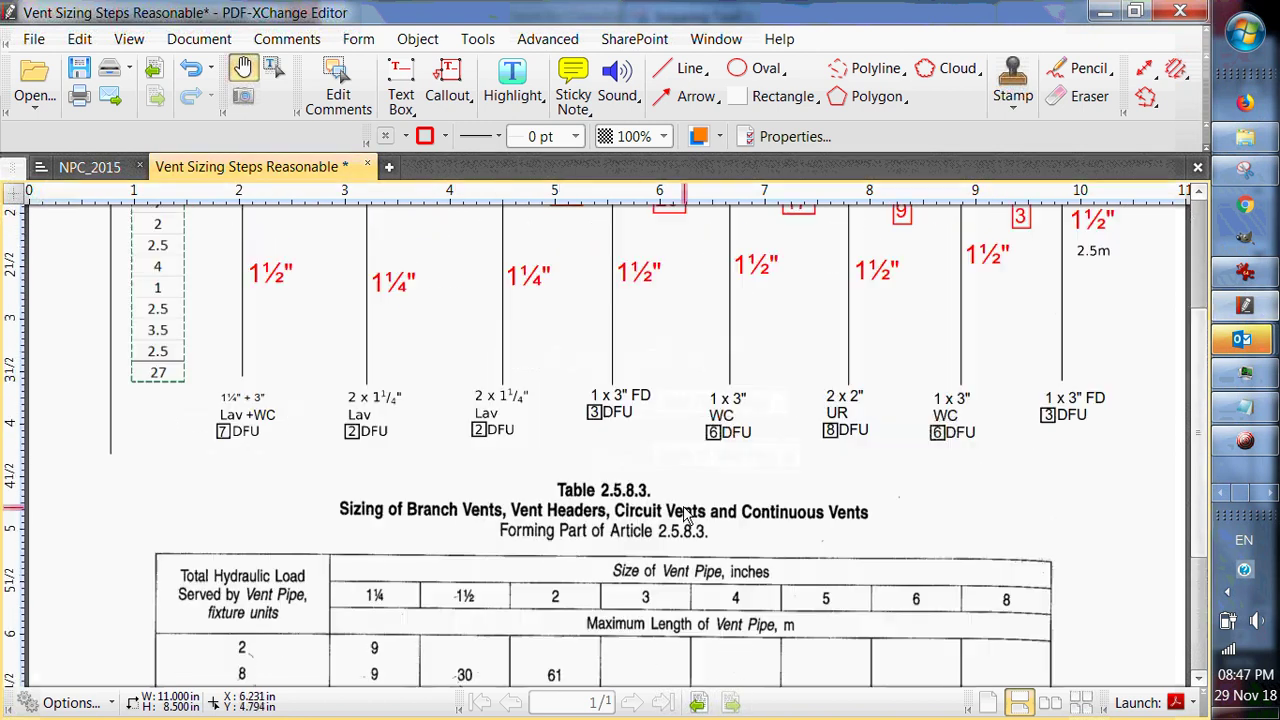
pyautogui.moveTo(585, 318)
pyautogui.mouseDown()
pyautogui.moveTo(440, 308)
pyautogui.moveTo(447, 318)
pyautogui.mouseUp()
# Check Table 2.5.8.3, copy the 2" label to the 30-unit and 37-unit segments, and align the last copy above its 2.0m length.
pyautogui.scroll(-7, 670, 505)
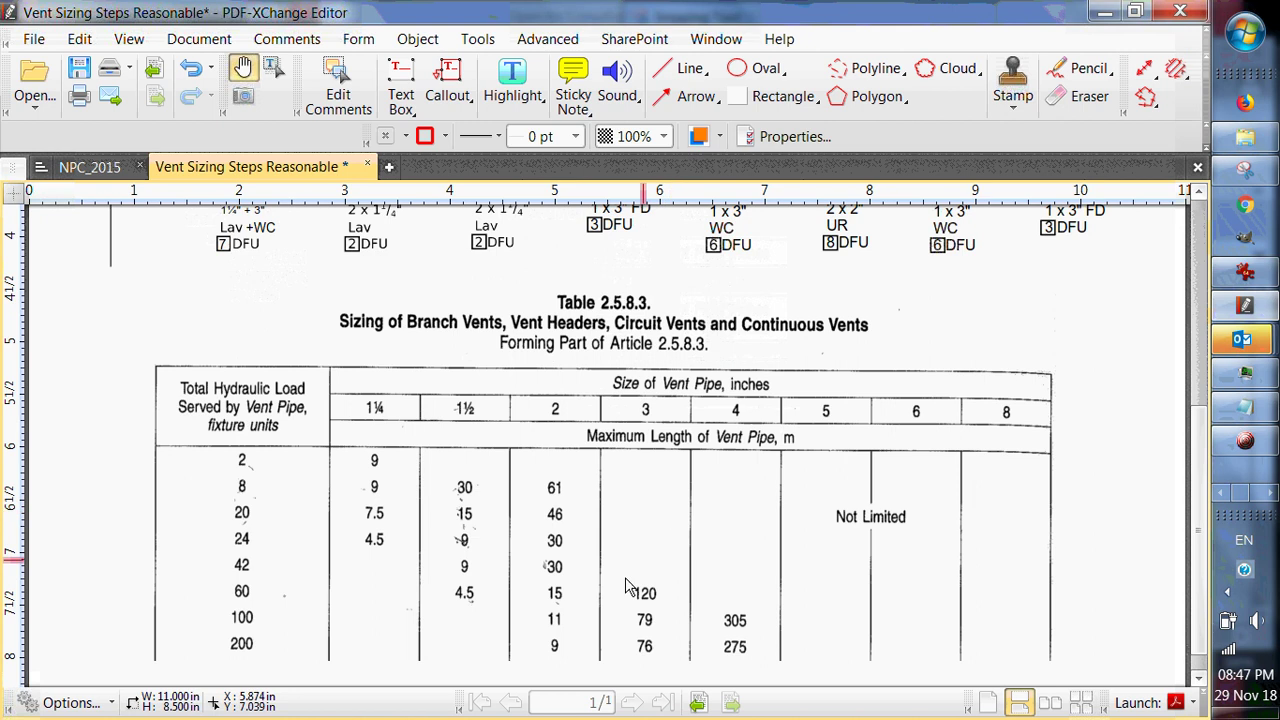
pyautogui.scroll(-1, 500, 620)
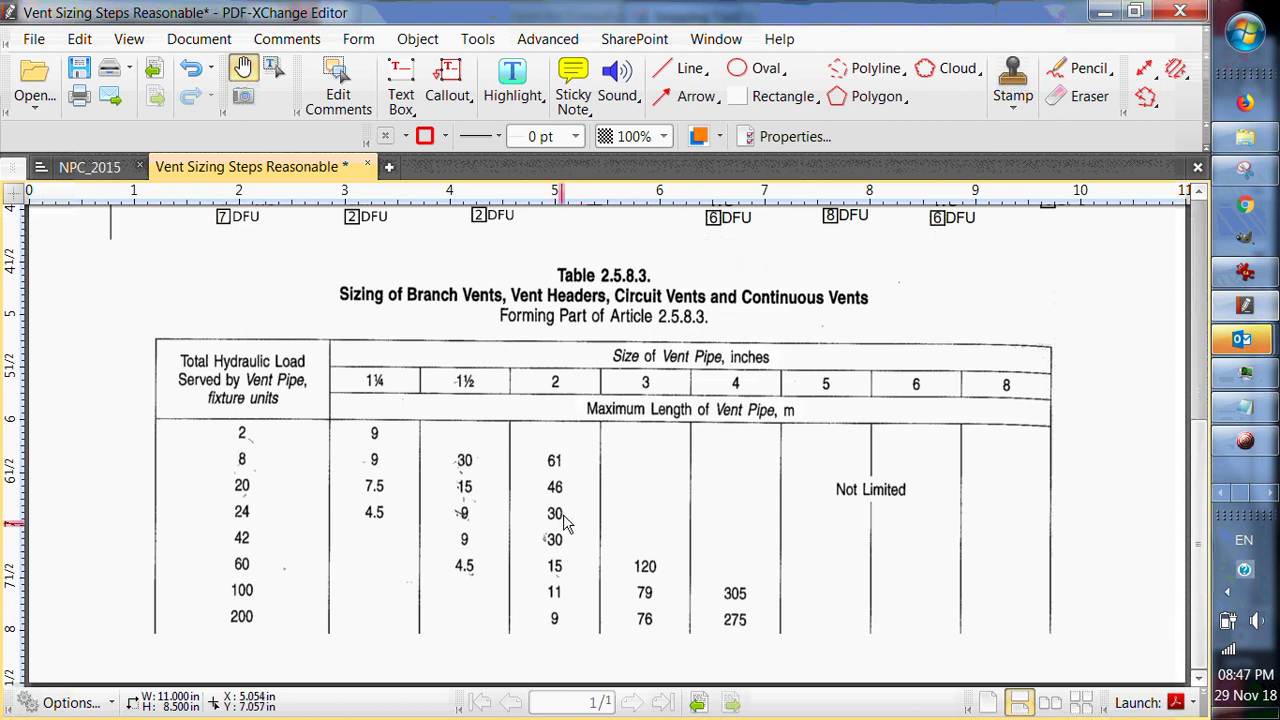
pyautogui.scroll(8, 563, 555)
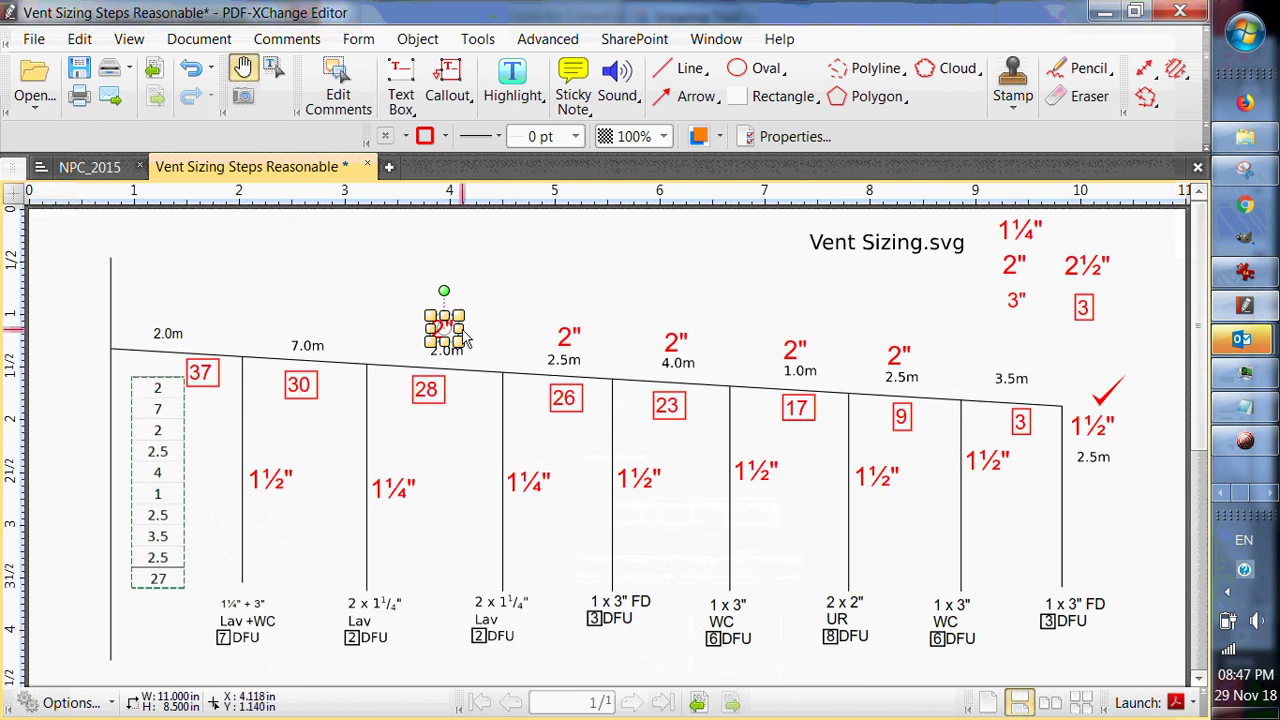
pyautogui.moveTo(444, 335); pyautogui.dragTo(176, 332)
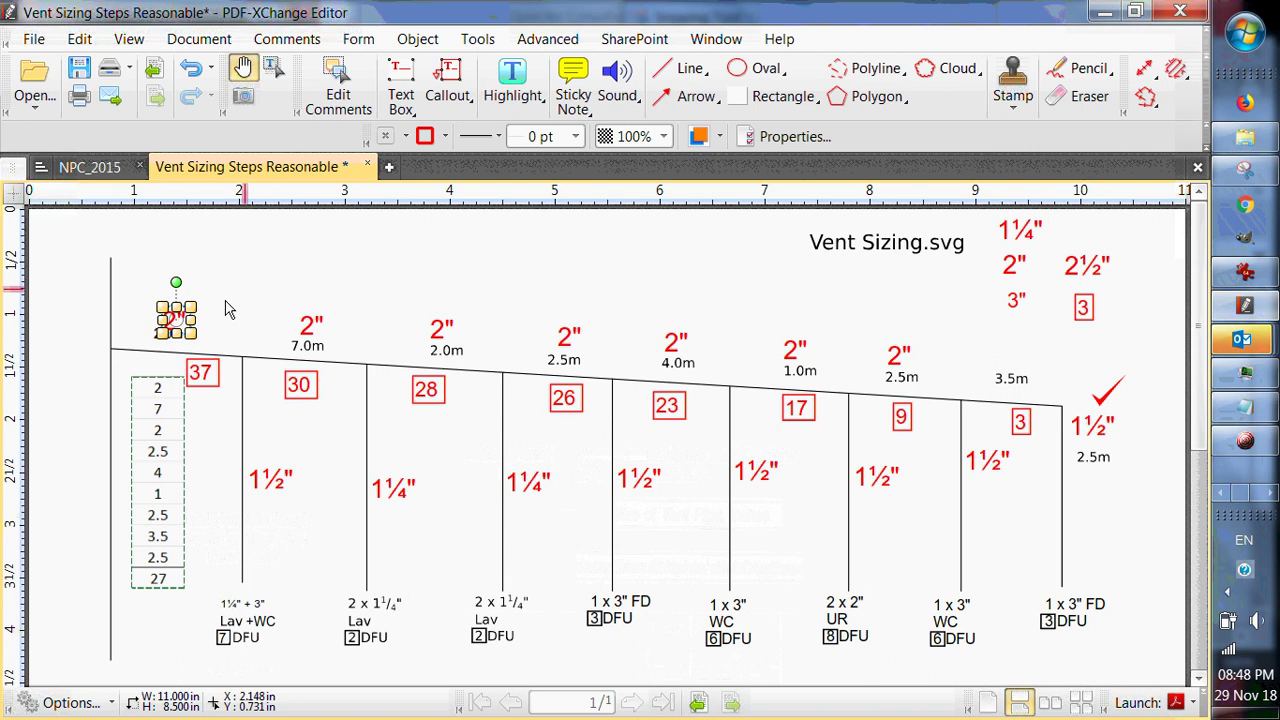
pyautogui.press('Up')
pyautogui.press('Up')
pyautogui.press('Up')
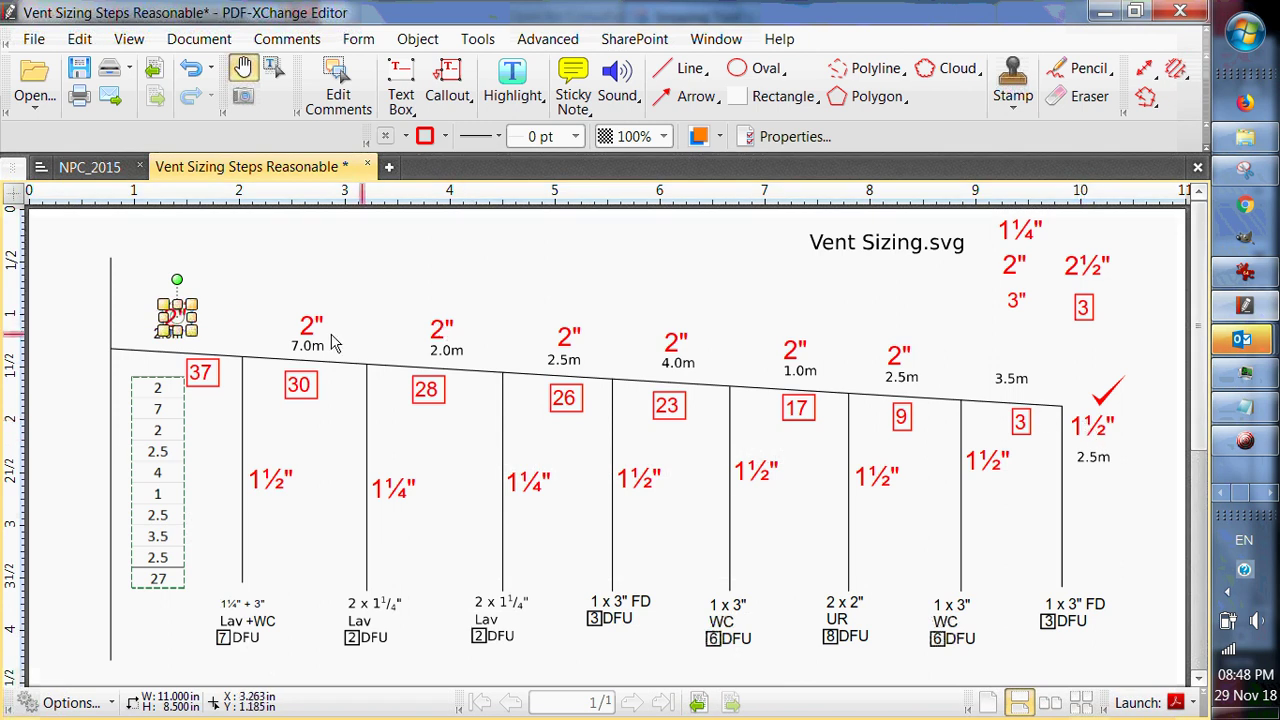
pyautogui.moveTo(173, 319); pyautogui.dragTo(178, 318)
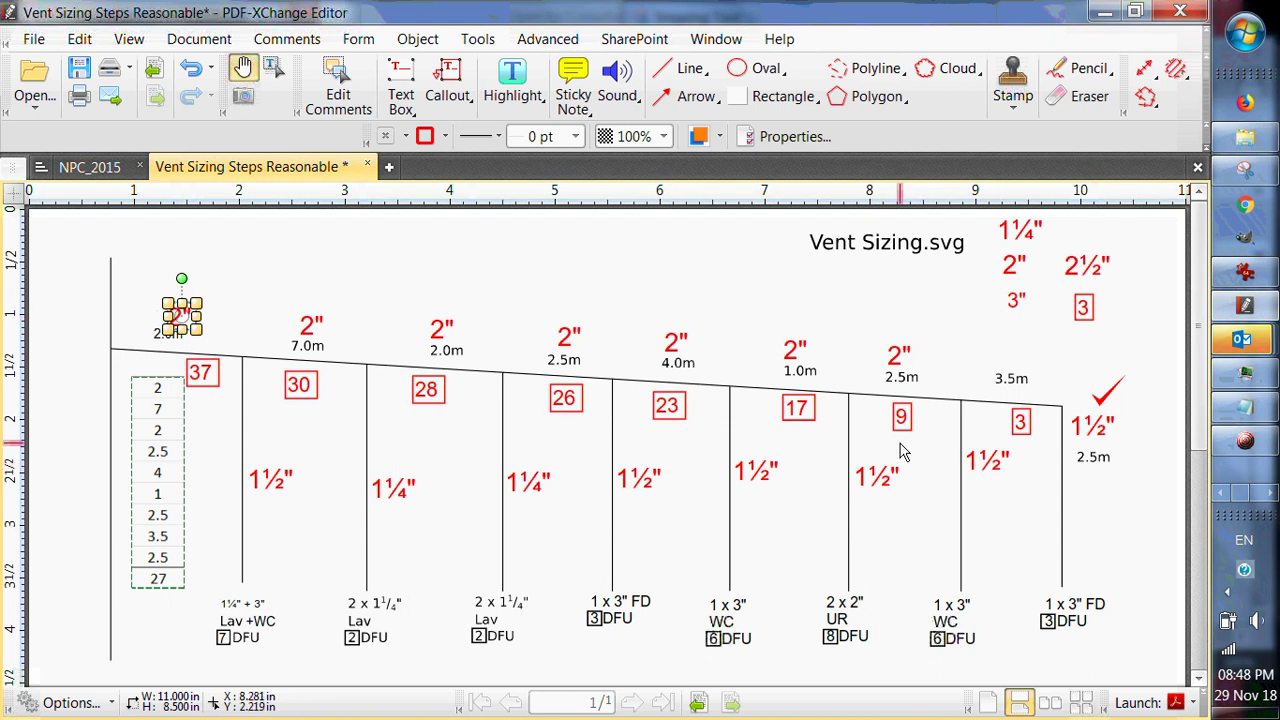
# Place a copy of the end vent's 1½" label above the 3.5m length of the 3-unit segment.
pyautogui.press('Tab')
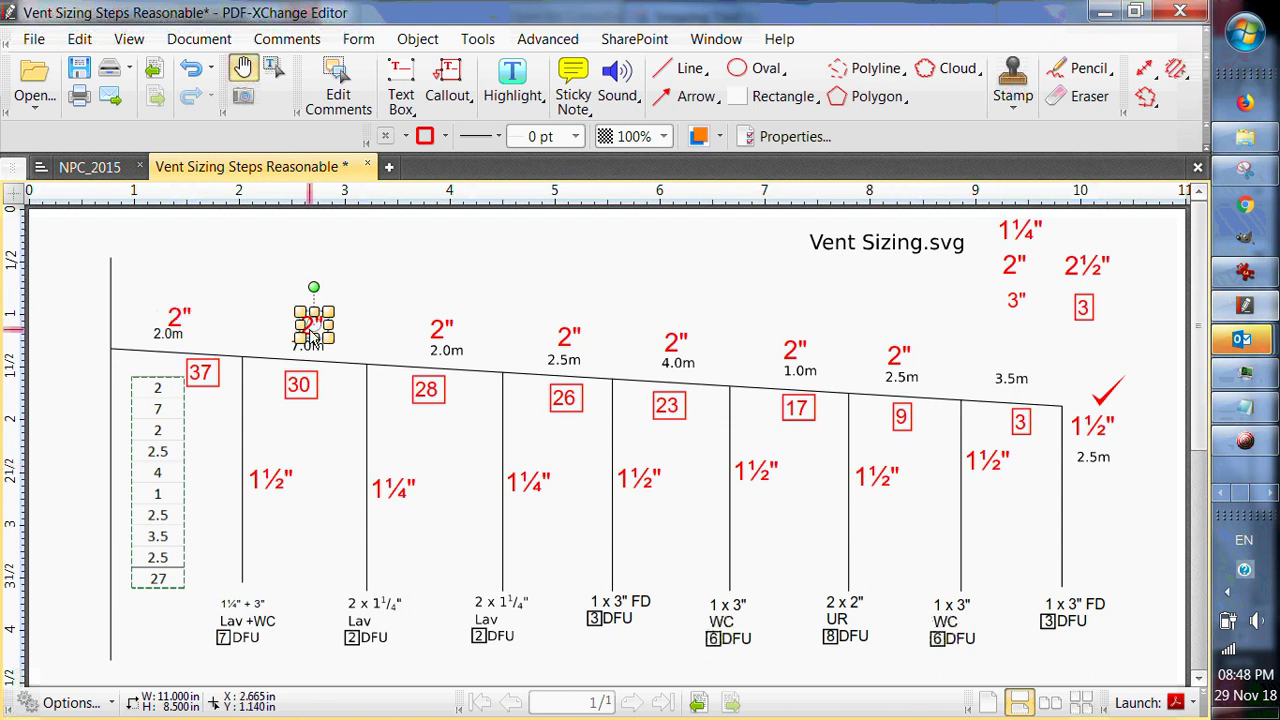
pyautogui.press('Tab')
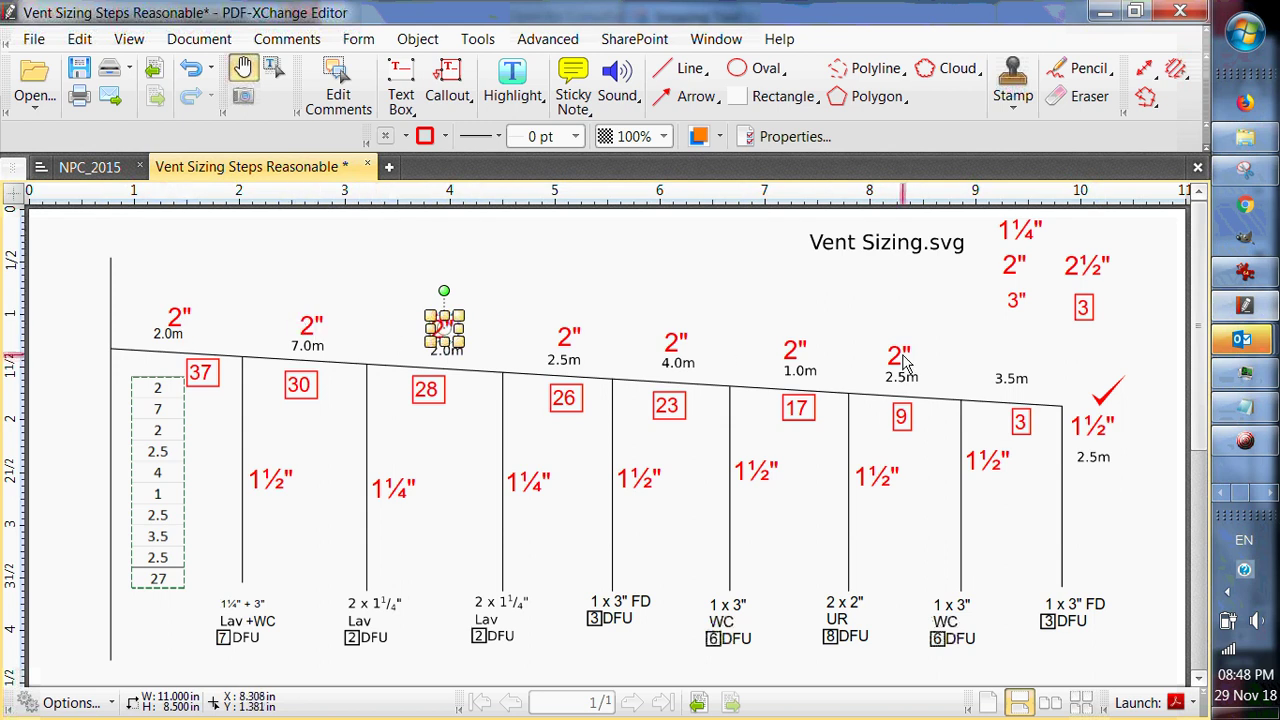
pyautogui.keyDown('shift'); pyautogui.click(1097, 432); pyautogui.keyUp('shift')
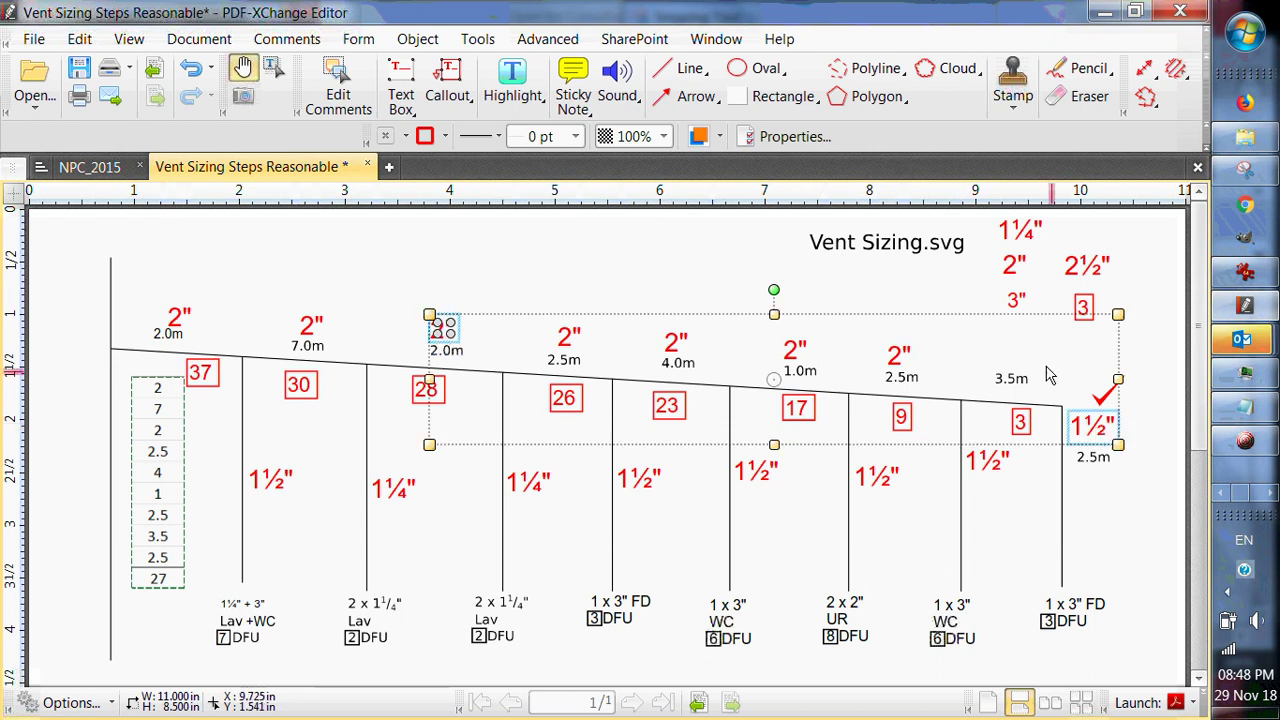
pyautogui.click(1095, 436)
pyautogui.moveTo(1095, 435)
pyautogui.mouseDown()
pyautogui.moveTo(1076, 397)
pyautogui.moveTo(989, 364)
pyautogui.mouseUp()
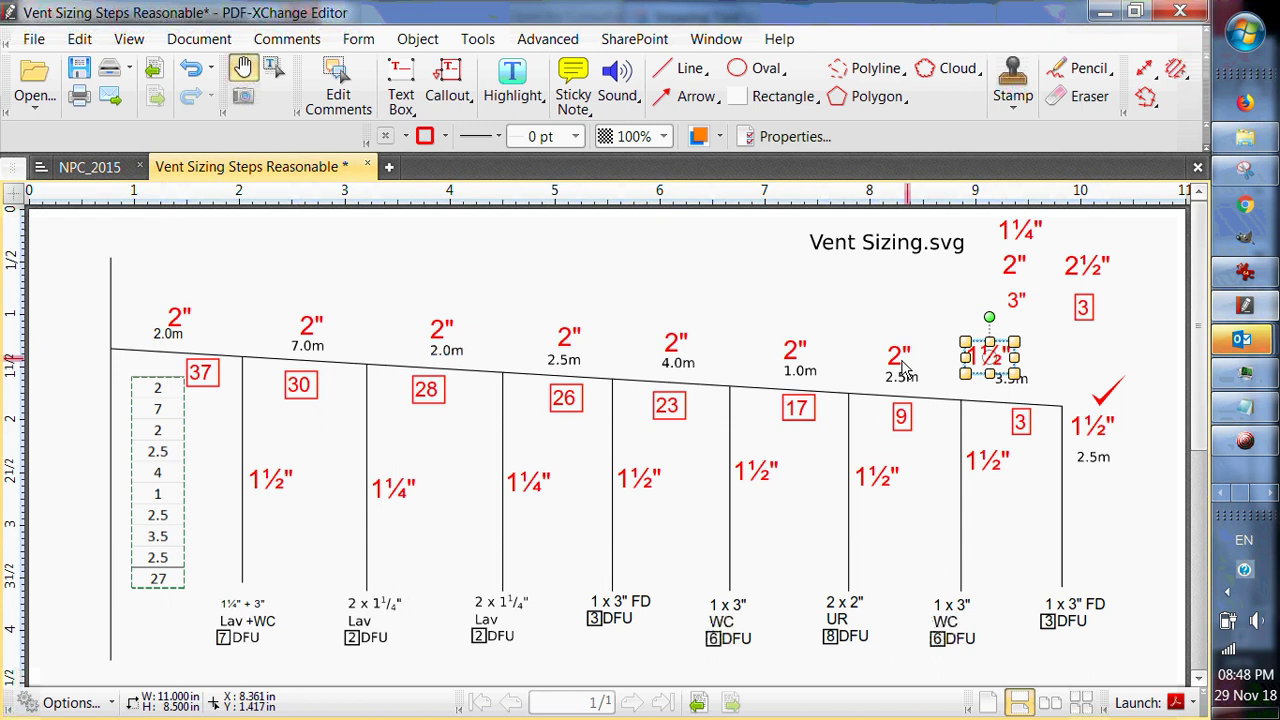
# Shift the 9-unit segment's 2" label toward the neighbouring 1½" label, just past its 2.5m length.
pyautogui.moveTo(897, 365); pyautogui.dragTo(928, 368)
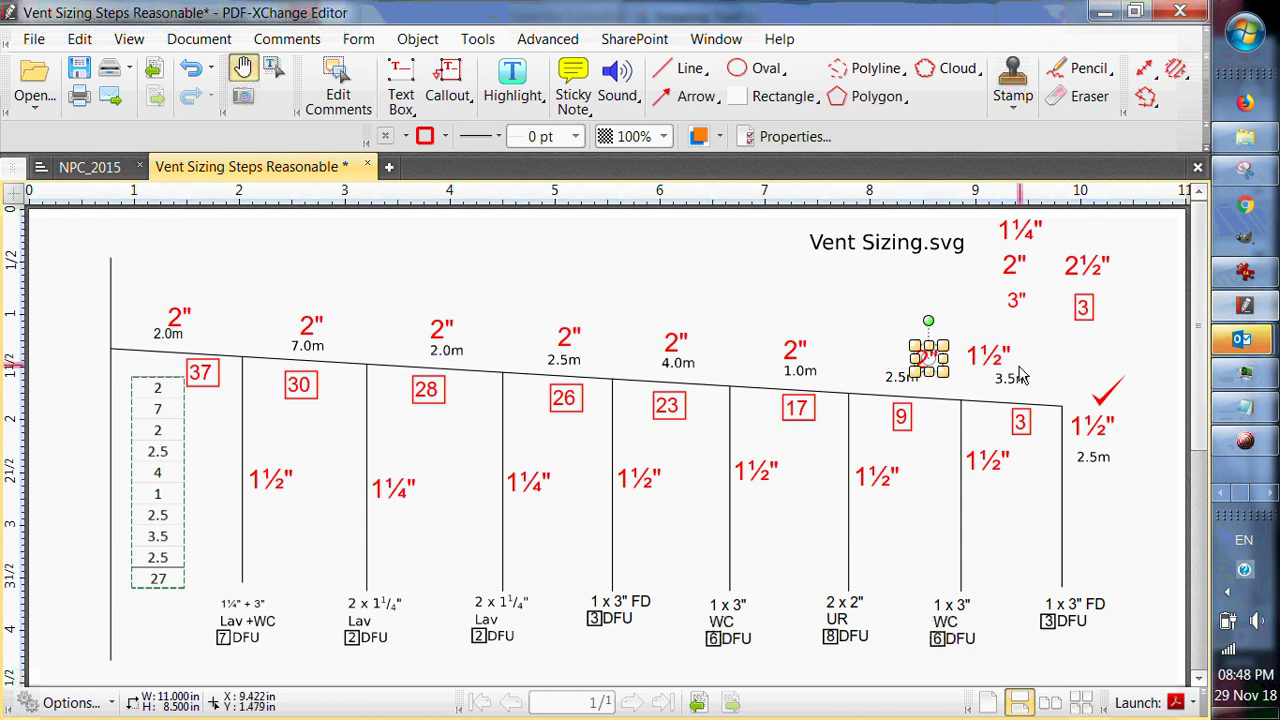
pyautogui.click(1105, 392)
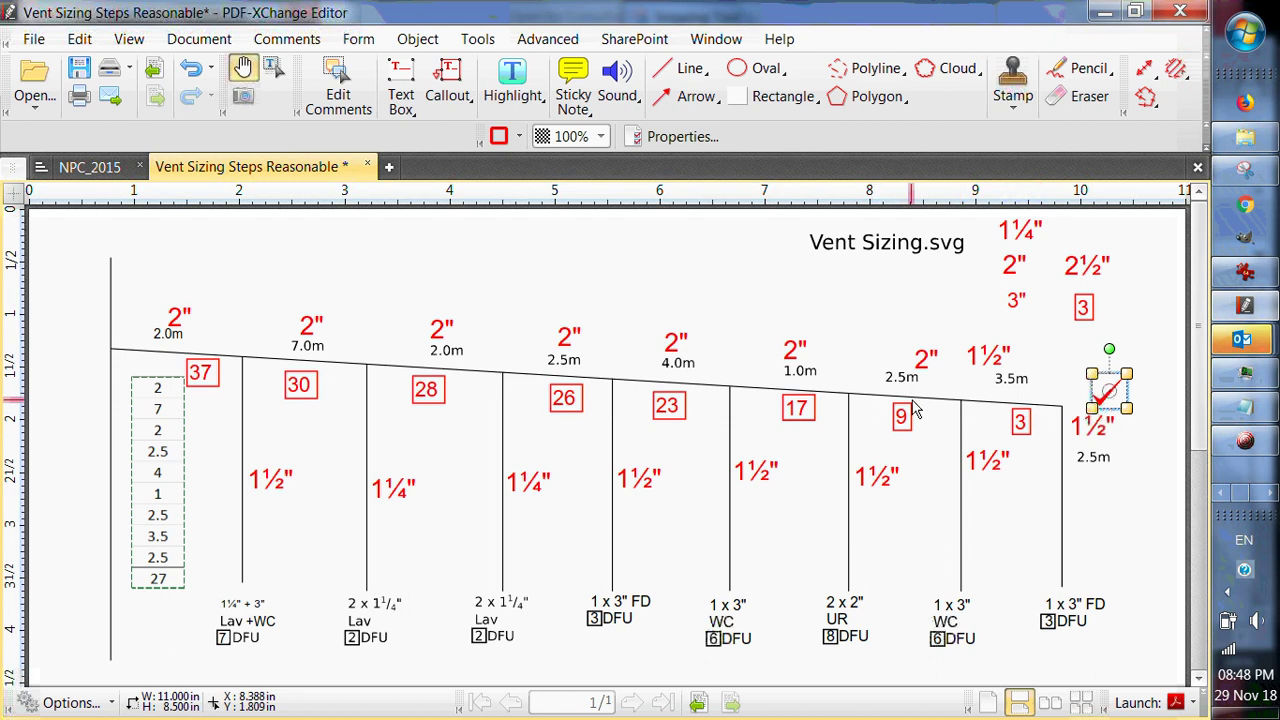
pyautogui.click(311, 327)
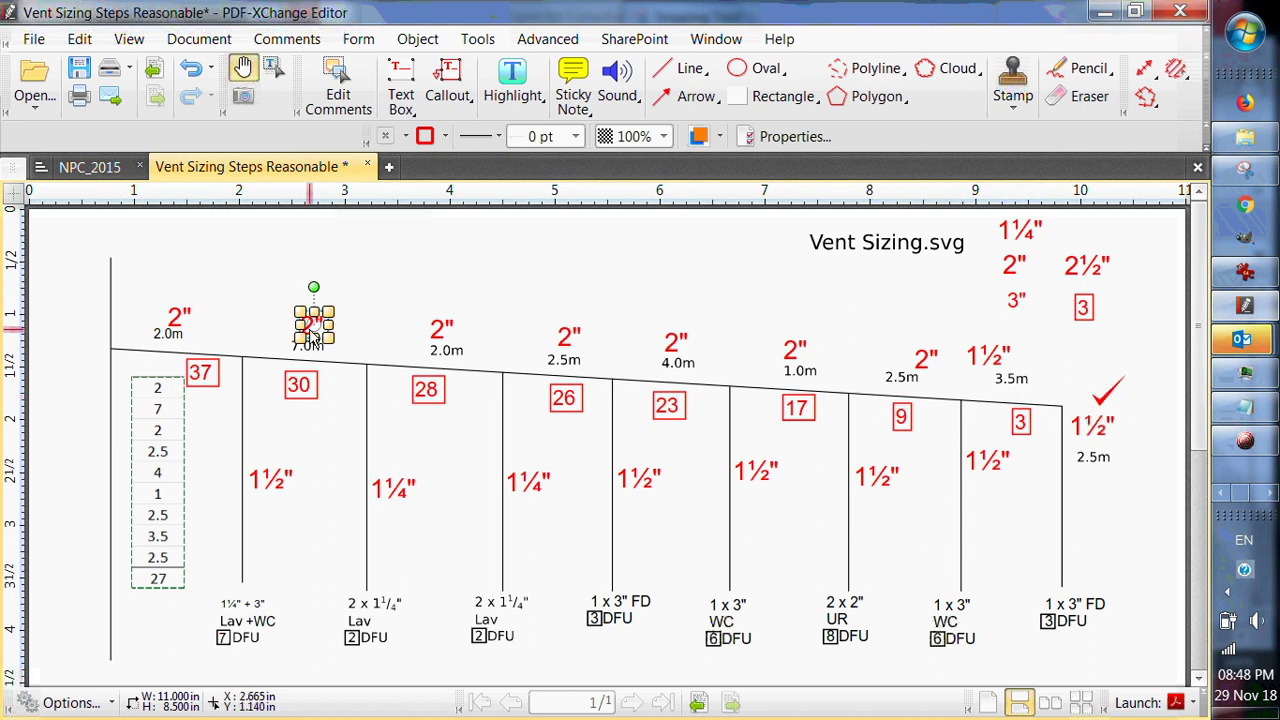
# Try to fade the 2" labels of the 30-, 28-, 26-, 23- and 17-unit segments with a very pale pink stroke color.
pyautogui.keyDown('shift'); pyautogui.click(441, 334); pyautogui.keyUp('shift')
pyautogui.keyDown('shift'); pyautogui.click(566, 337); pyautogui.keyUp('shift')
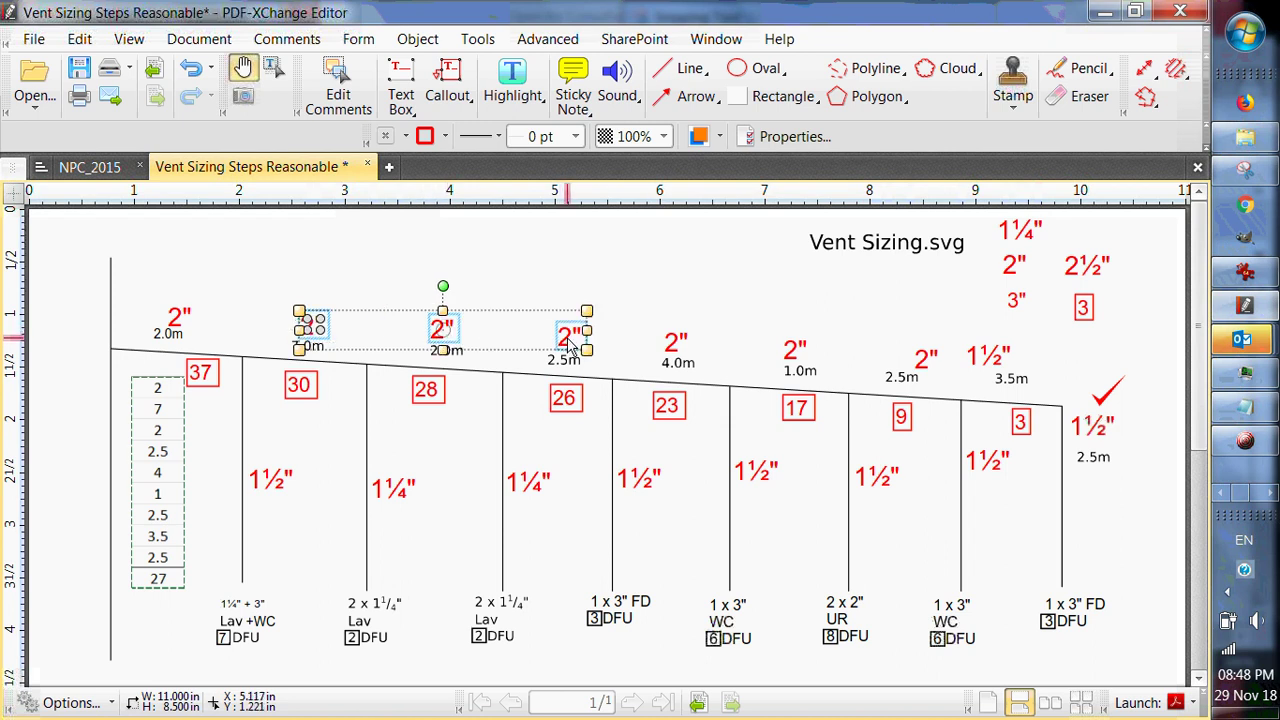
pyautogui.keyDown('shift'); pyautogui.click(672, 348); pyautogui.keyUp('shift')
pyautogui.keyDown('shift'); pyautogui.click(797, 358); pyautogui.keyUp('shift')
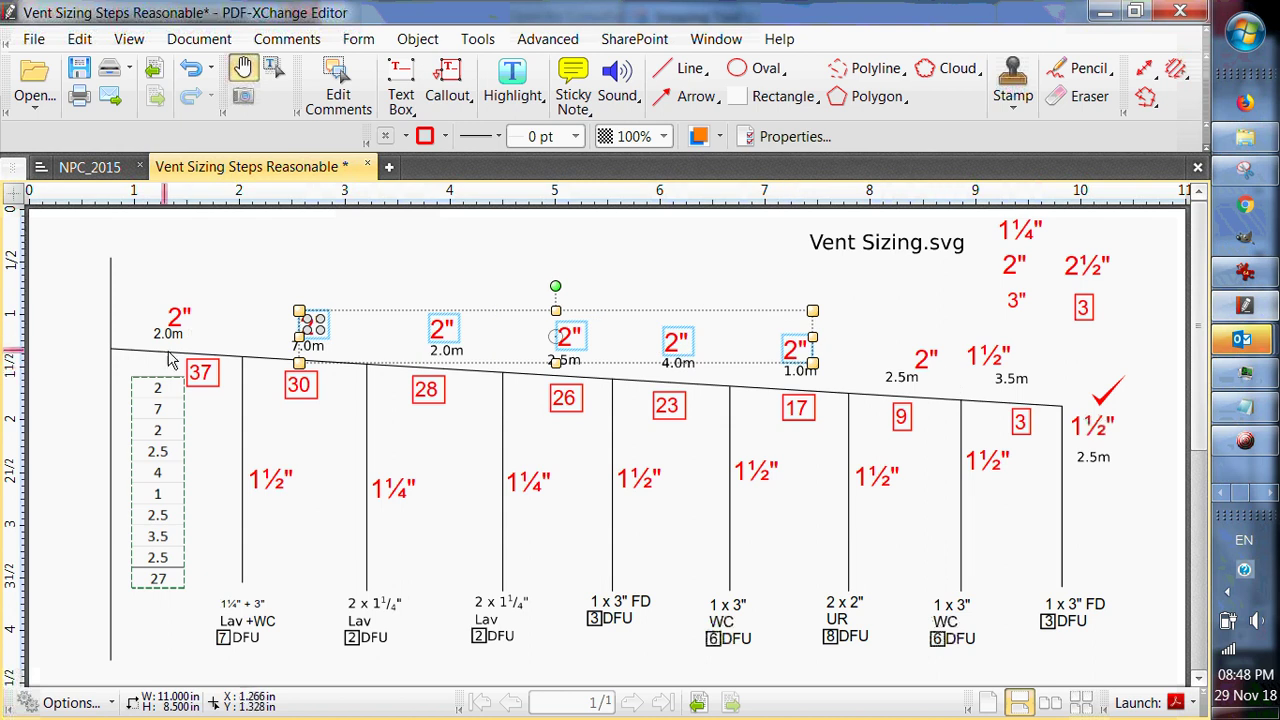
pyautogui.click(447, 137)
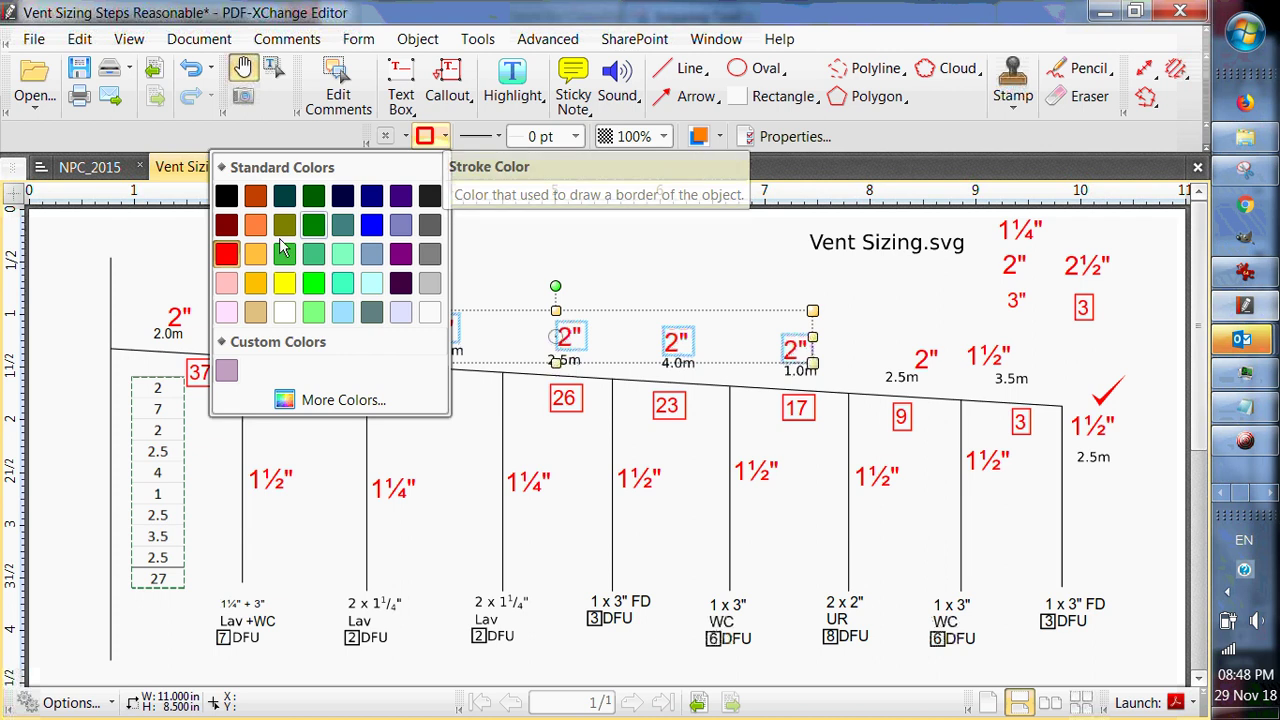
pyautogui.click(226, 314)
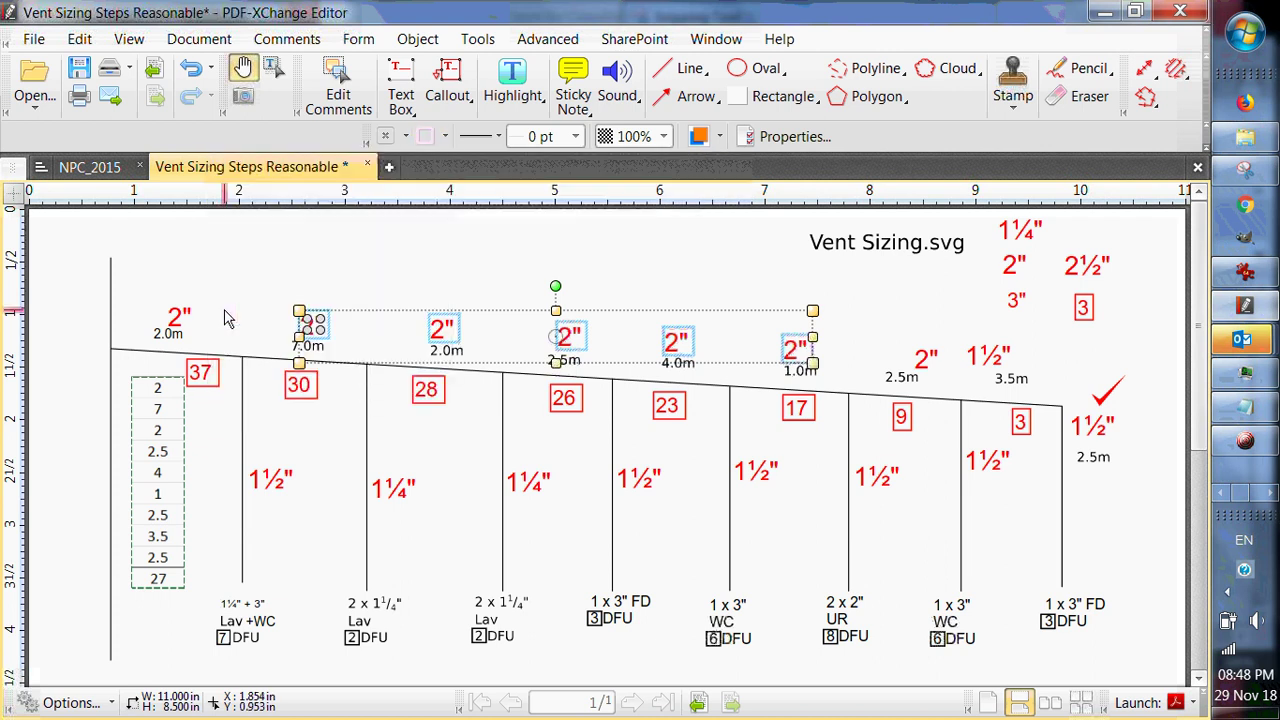
pyautogui.click(395, 278)
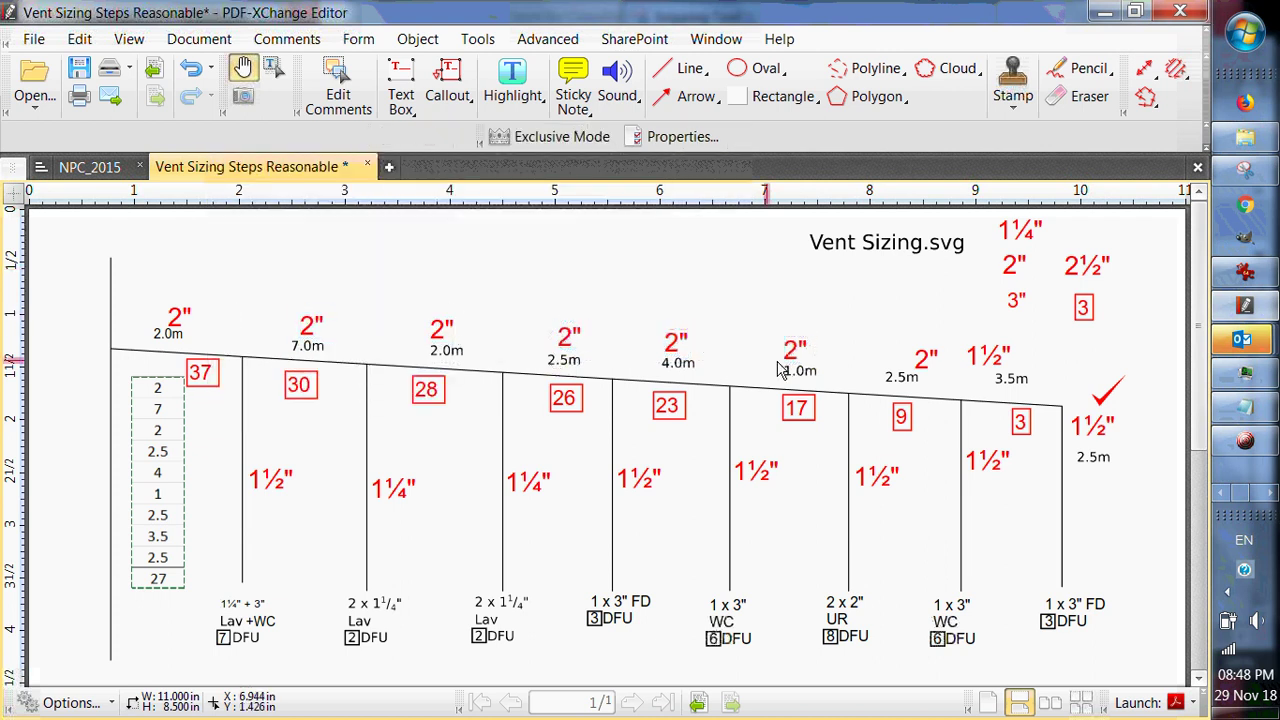
# Try a light pink stroke color on the six 2" labels from the 30-unit segment through the 9-unit segment.
pyautogui.click(311, 330)
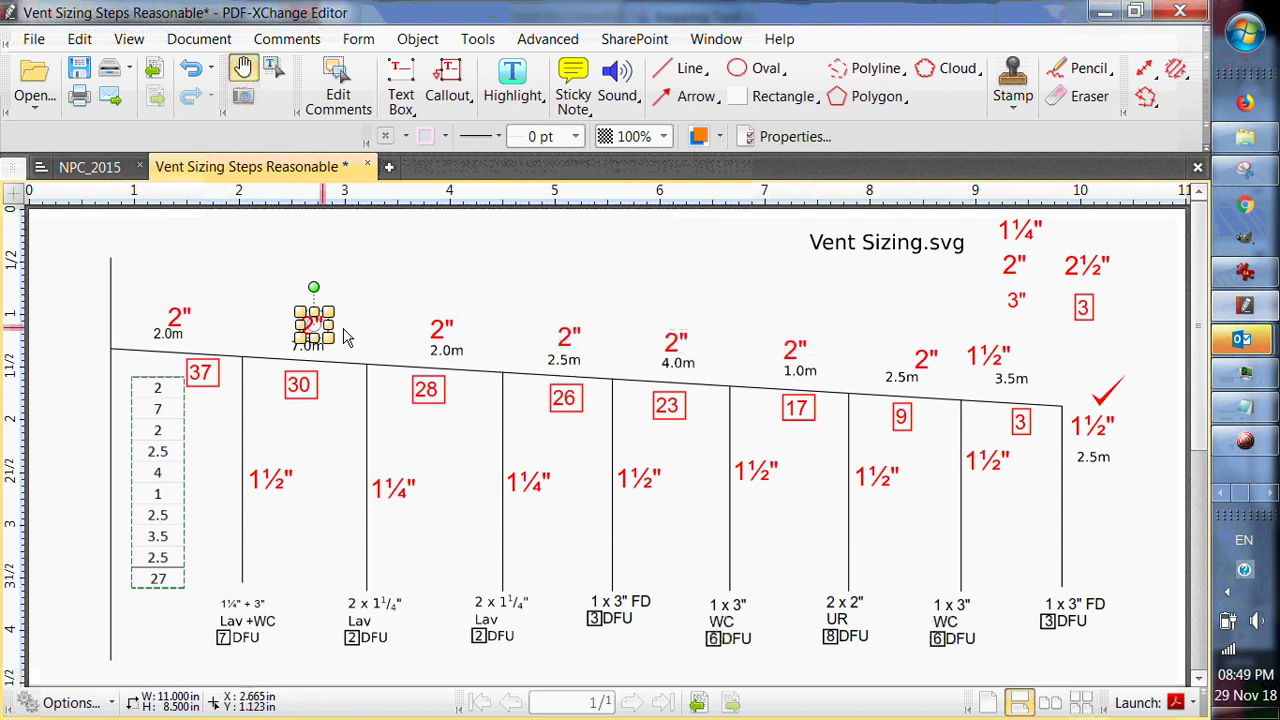
pyautogui.keyDown('shift'); pyautogui.click(440, 330); pyautogui.keyUp('shift')
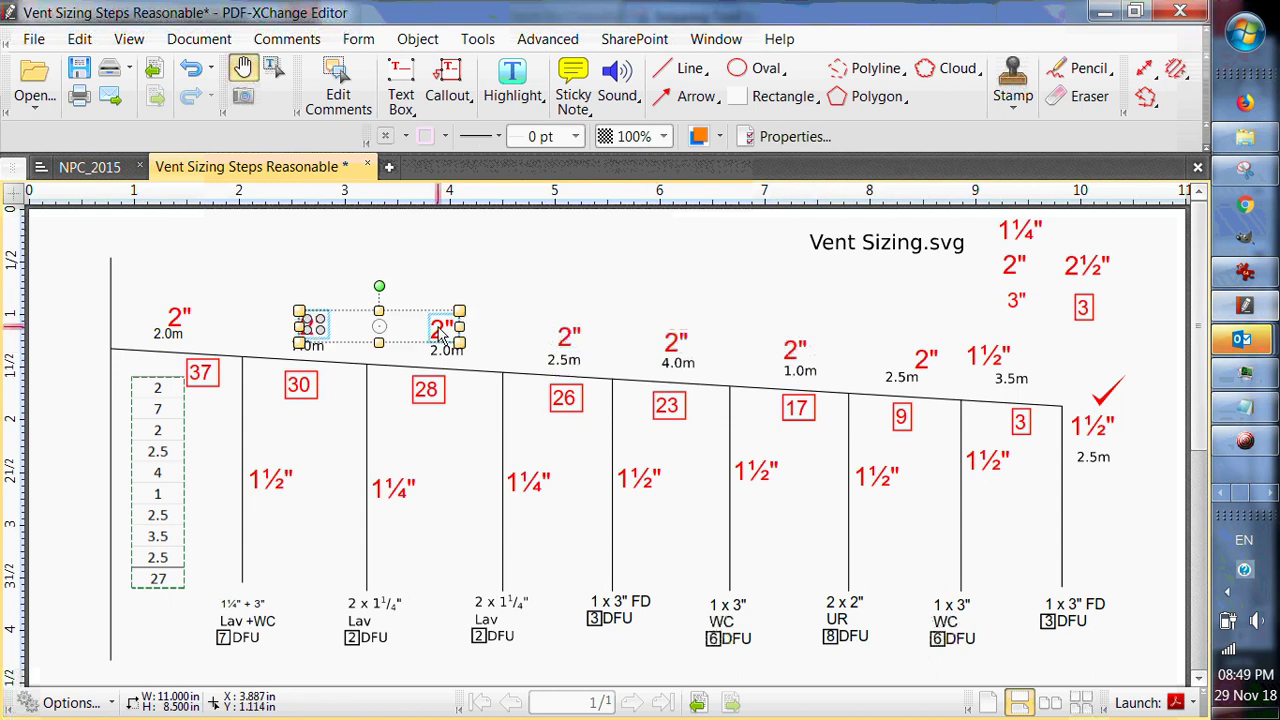
pyautogui.keyDown('shift'); pyautogui.click(568, 338); pyautogui.keyUp('shift')
pyautogui.keyDown('shift'); pyautogui.click(675, 345); pyautogui.keyUp('shift')
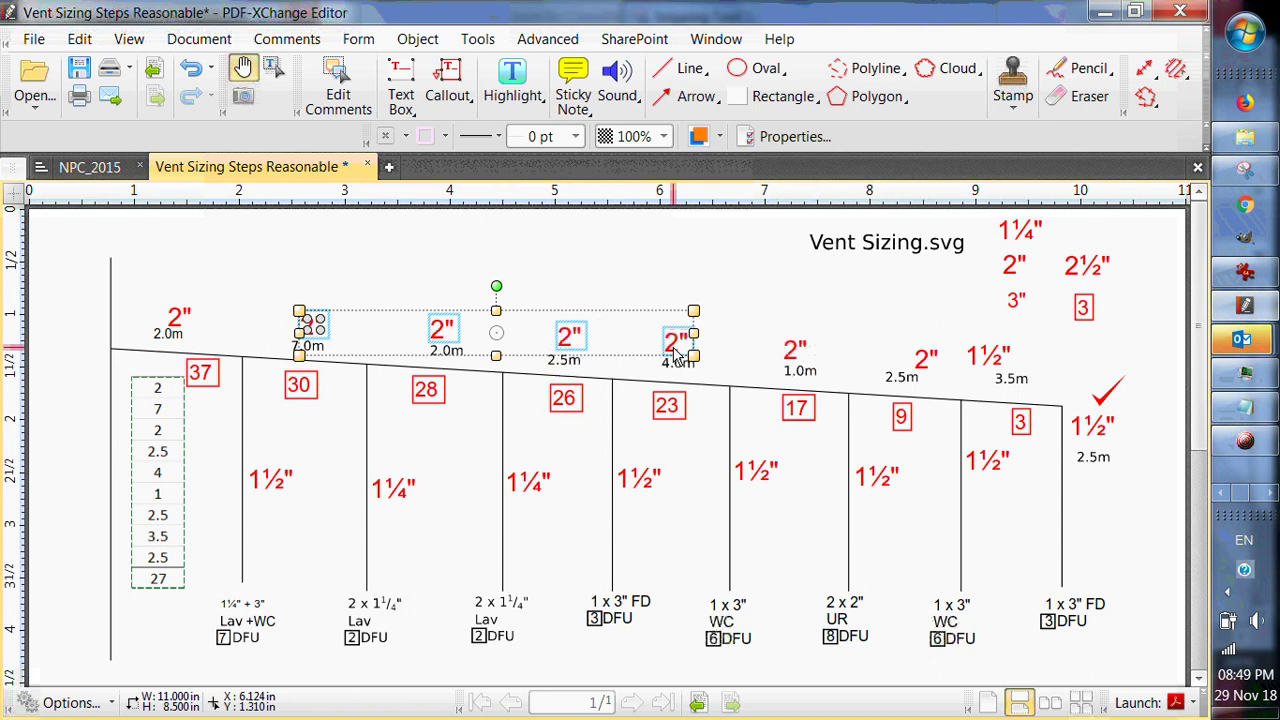
pyautogui.keyDown('shift'); pyautogui.click(795, 350); pyautogui.keyUp('shift')
pyautogui.keyDown('shift'); pyautogui.click(927, 364); pyautogui.keyUp('shift')
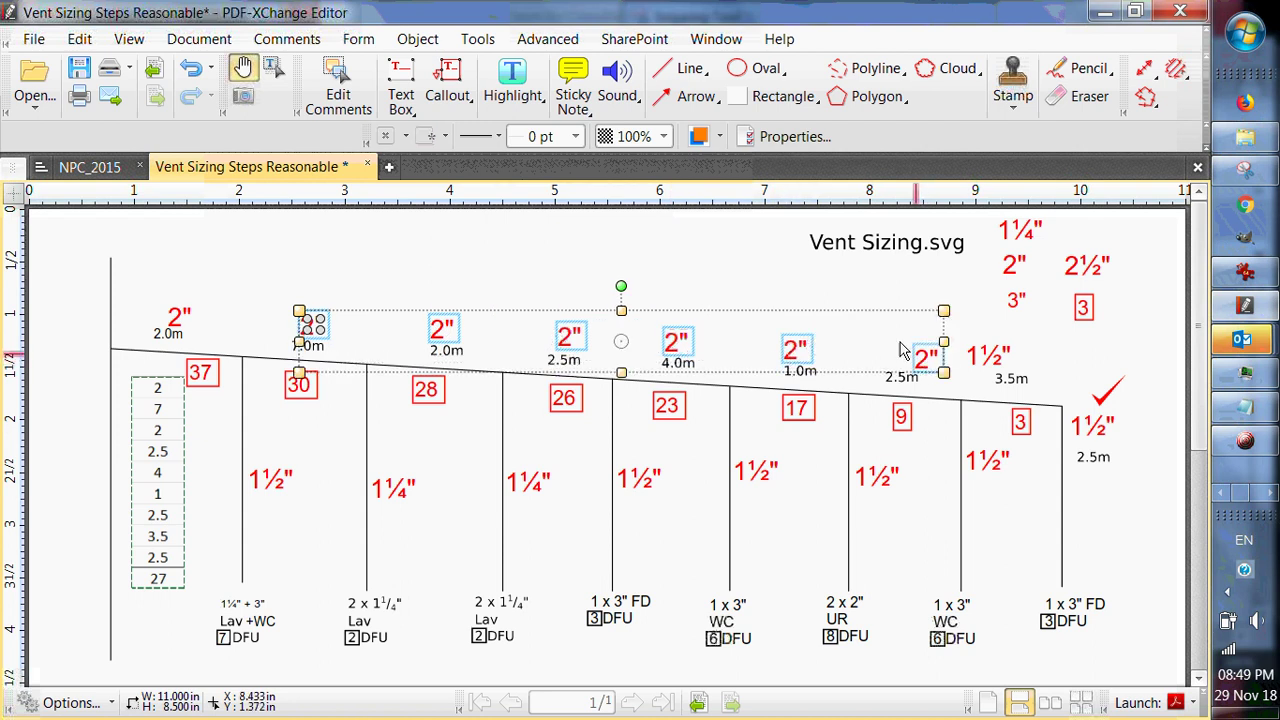
pyautogui.click(446, 138)
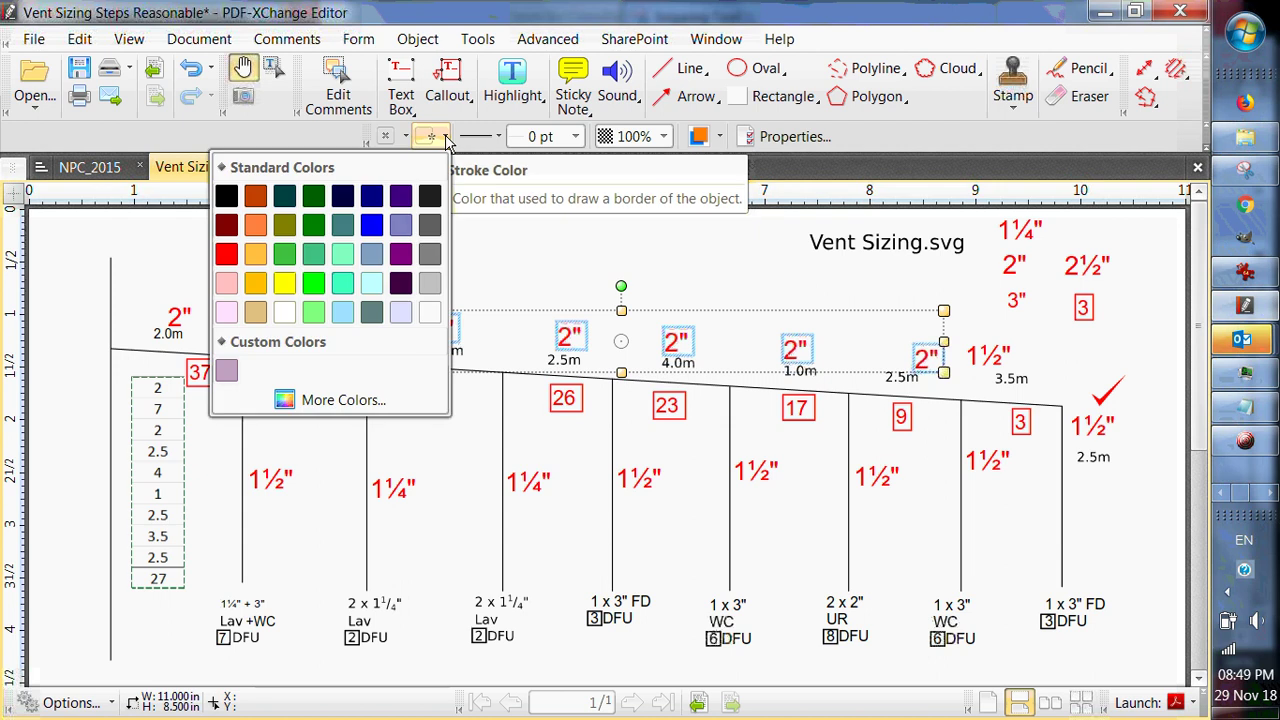
pyautogui.click(226, 286)
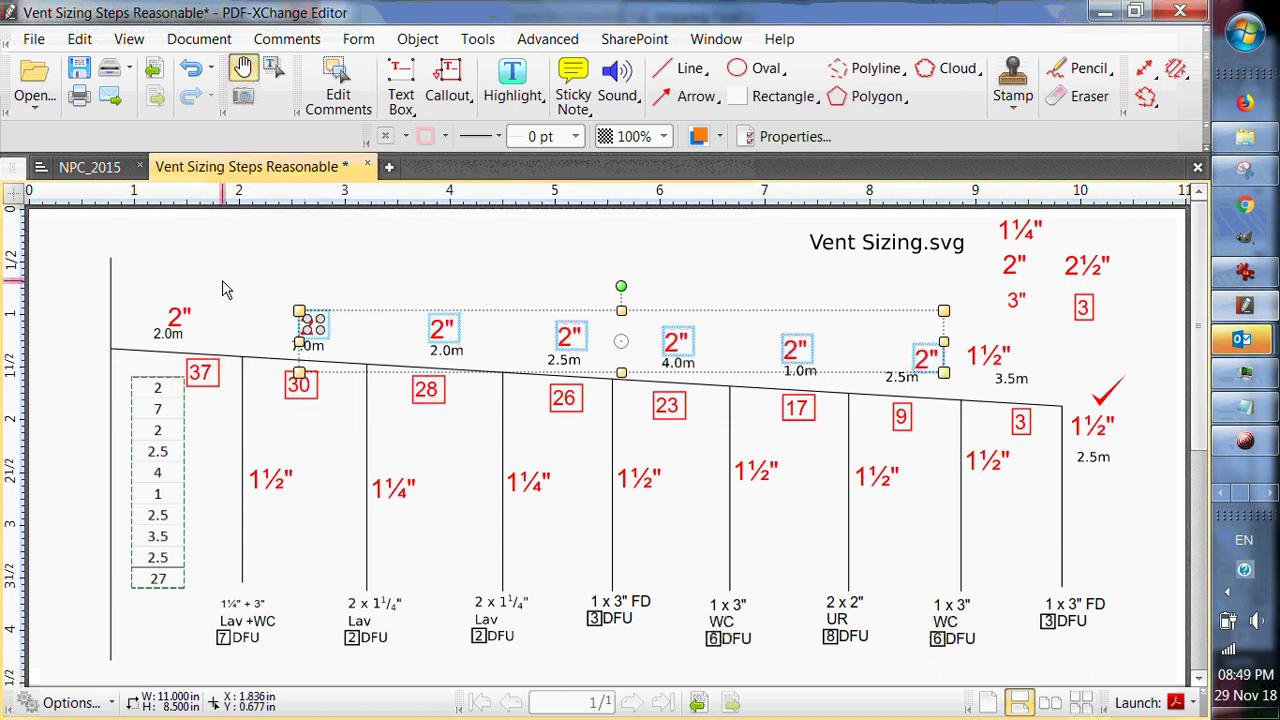
pyautogui.click(709, 266)
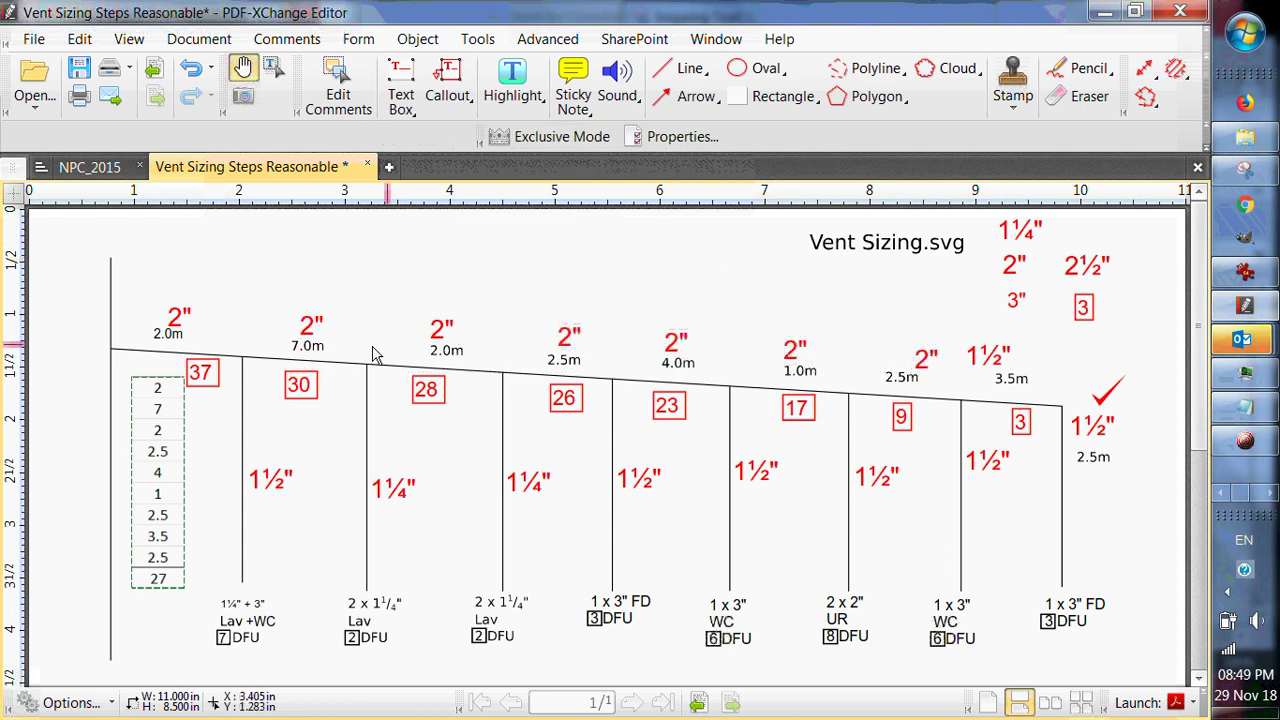
# Delete the six 2" labels from the 30-unit through the 9-unit segments, keeping the 37-unit segment's label.
pyautogui.click(312, 333)
pyautogui.keyDown('shift'); pyautogui.click(441, 329); pyautogui.keyUp('shift')
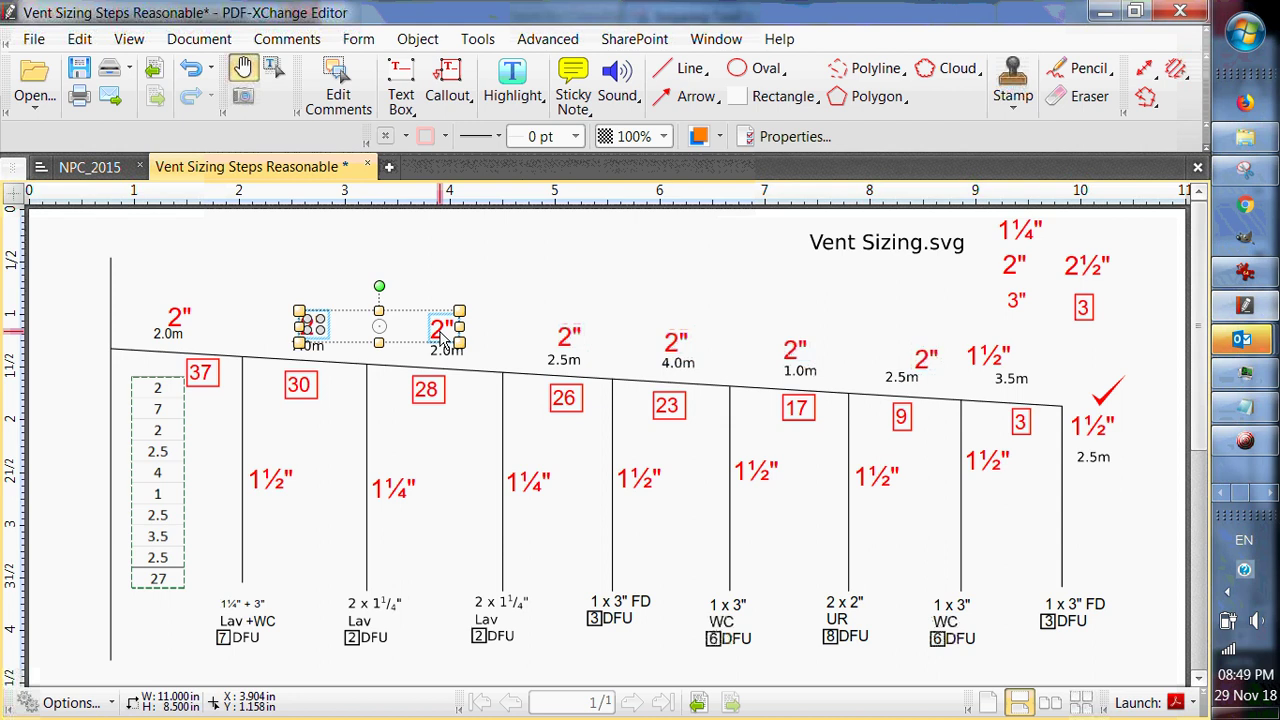
pyautogui.keyDown('shift'); pyautogui.click(567, 342); pyautogui.keyUp('shift')
pyautogui.keyDown('shift'); pyautogui.click(676, 343); pyautogui.keyUp('shift')
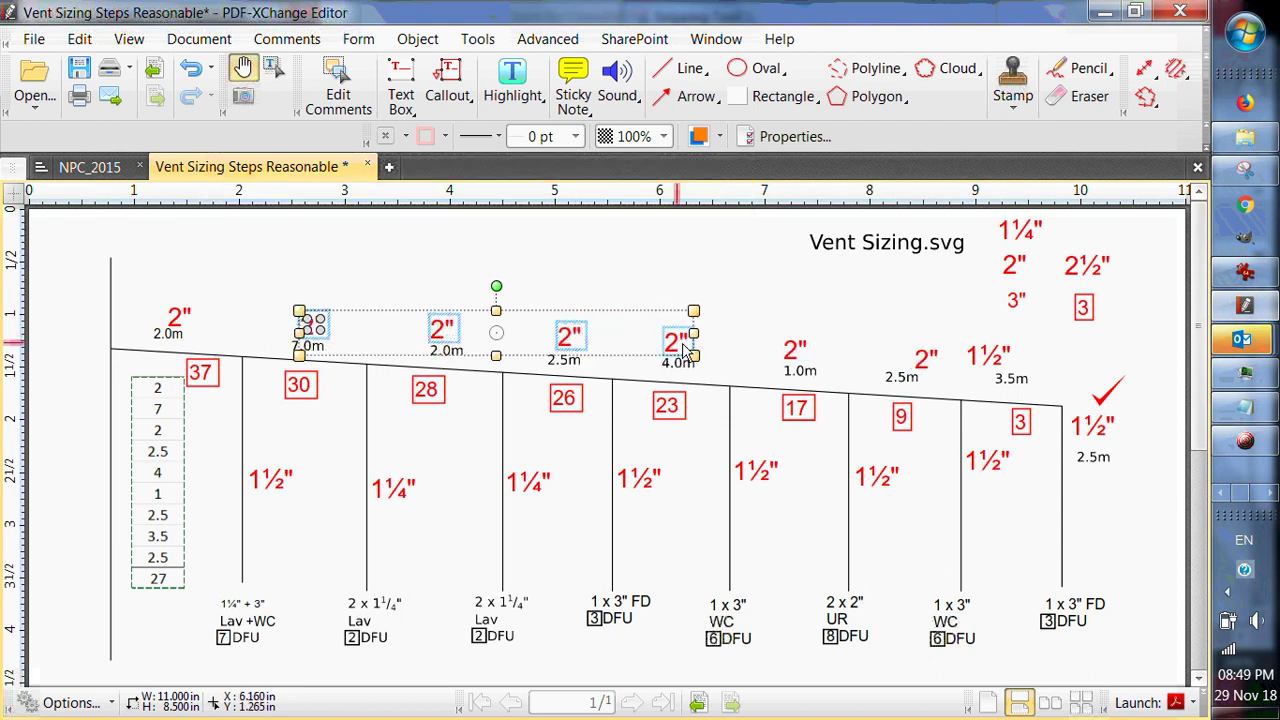
pyautogui.keyDown('shift'); pyautogui.click(796, 355); pyautogui.keyUp('shift')
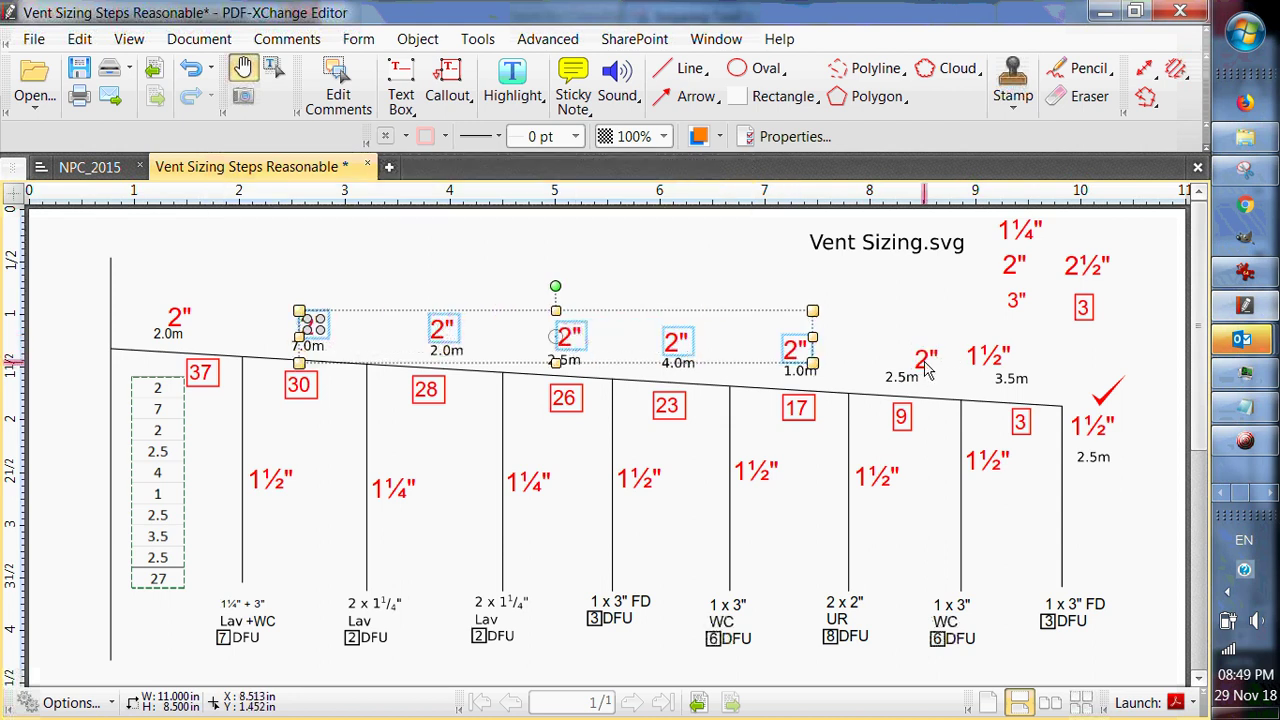
pyautogui.keyDown('shift'); pyautogui.click(925, 362); pyautogui.keyUp('shift')
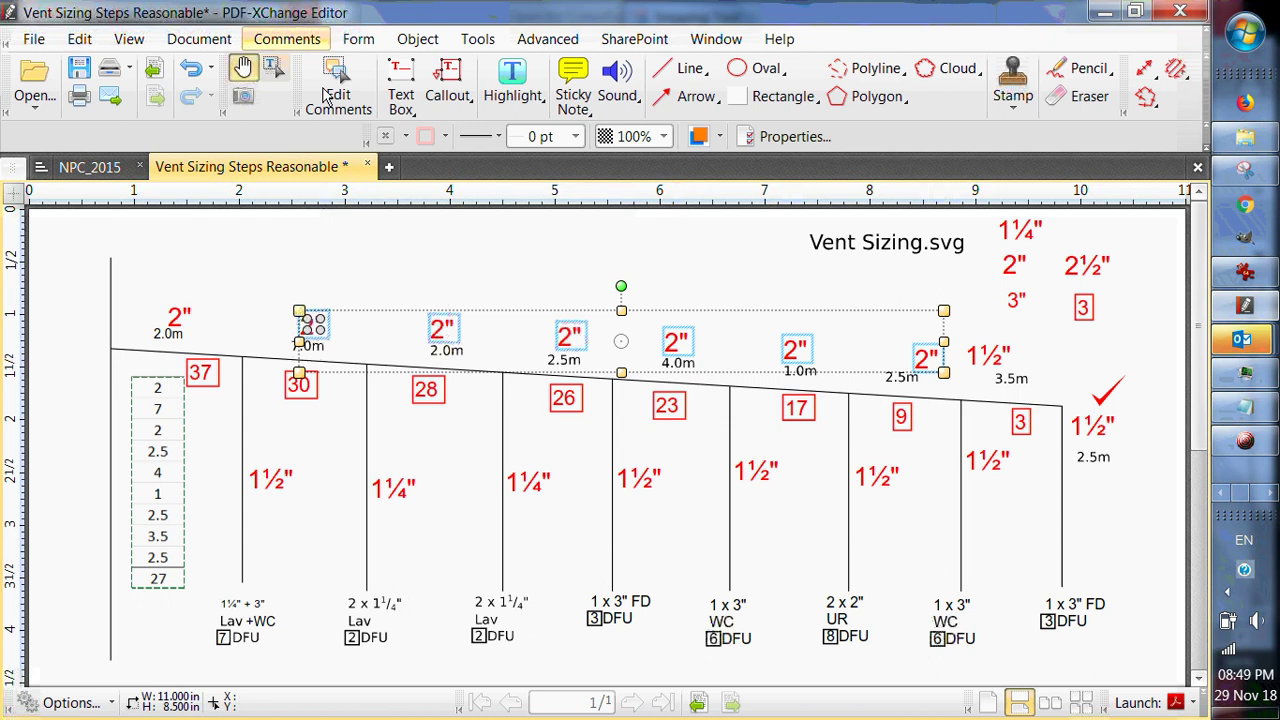
pyautogui.press('Delete')
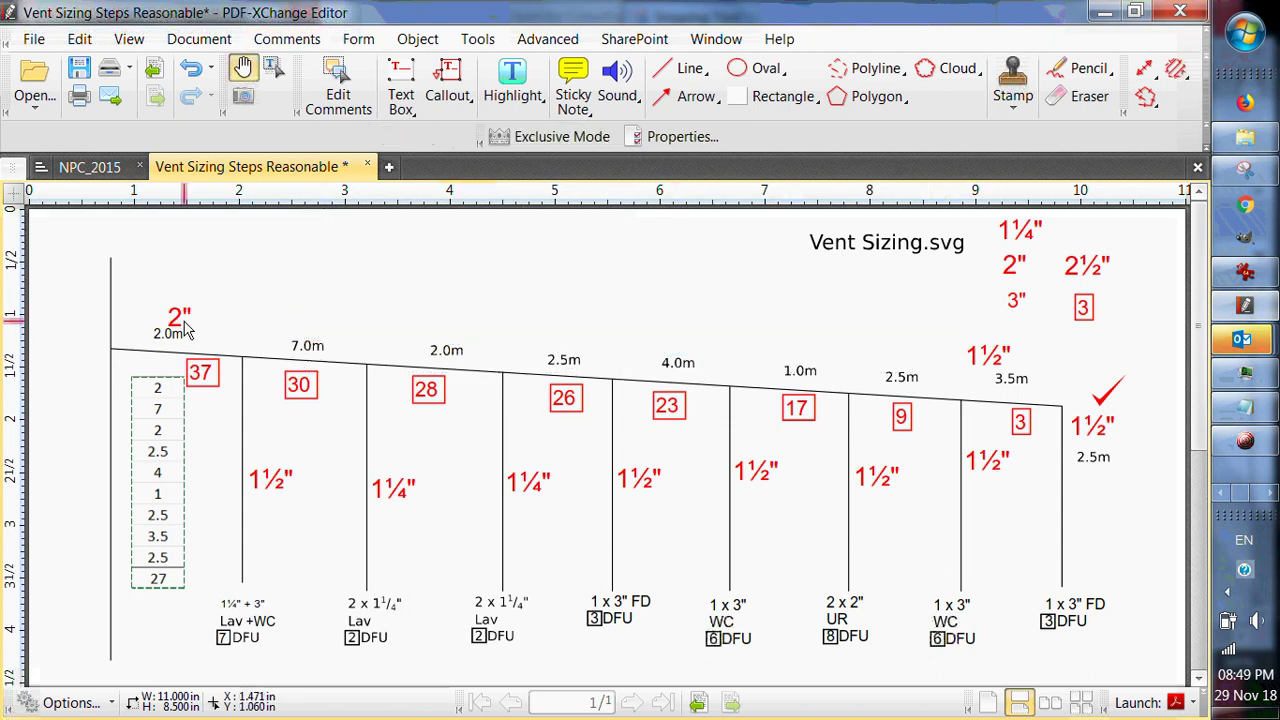
# Place a copy of the 37-unit segment's 2" label above the 2.5m length of the 9-unit segment.
pyautogui.moveTo(178, 322)
pyautogui.mouseDown()
pyautogui.moveTo(180, 300)
pyautogui.moveTo(896, 366)
pyautogui.mouseUp()
pyautogui.click(758, 338)
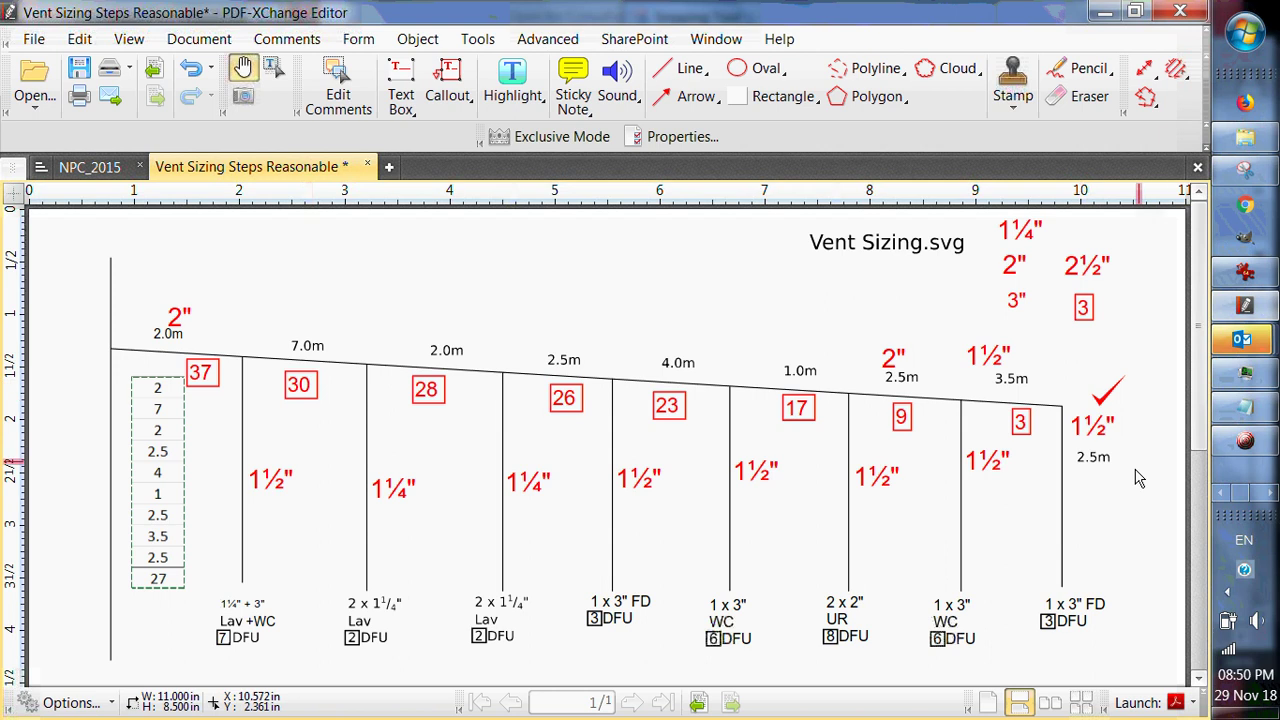
pyautogui.scroll(-1, 740, 300)
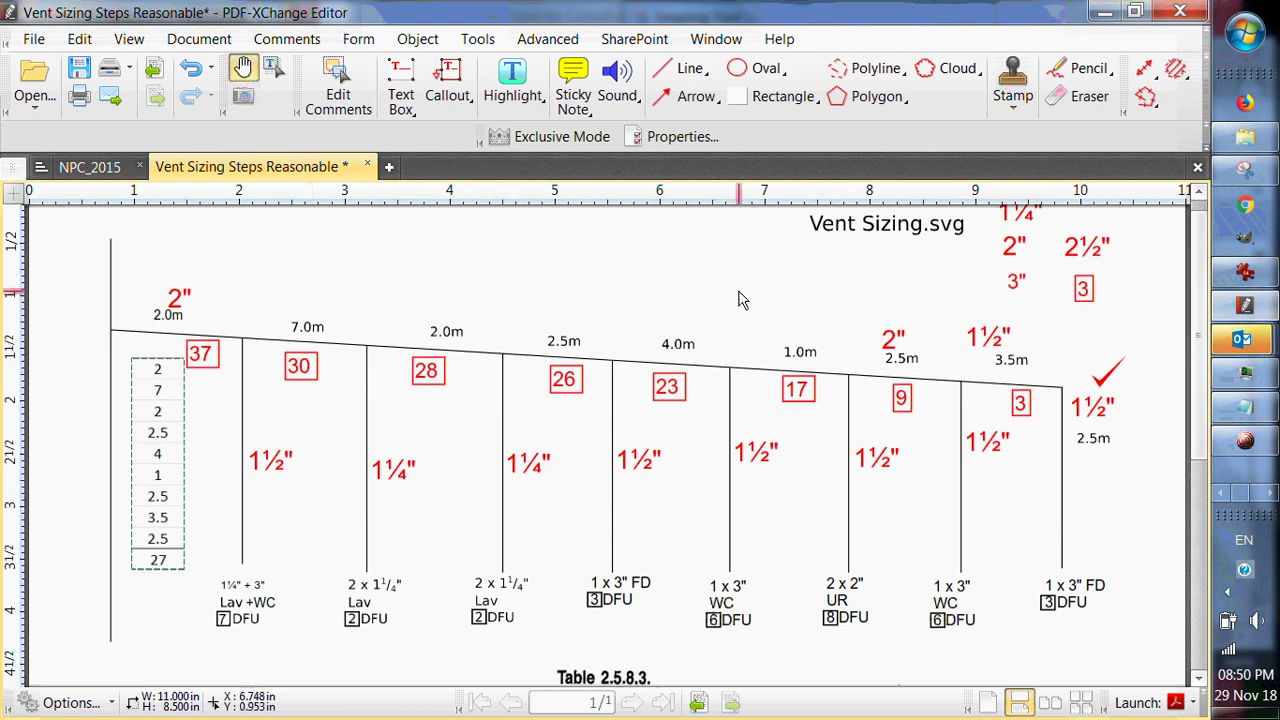